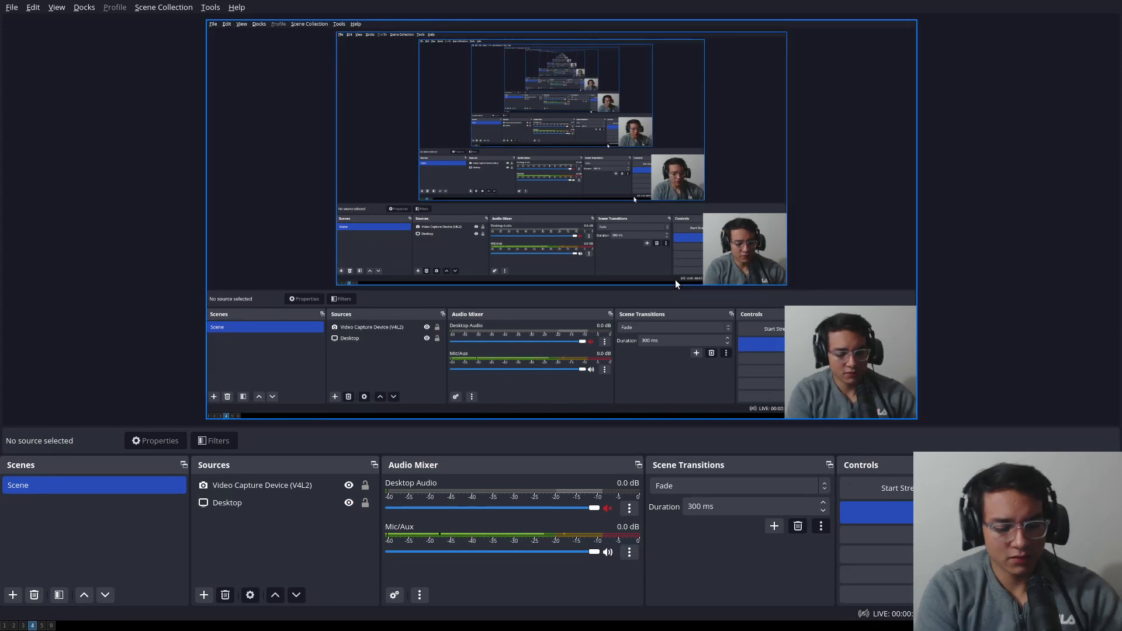
Switch to the browser, scroll the Faucet README to Why Faucet and follow its promises link.
key("super+2")
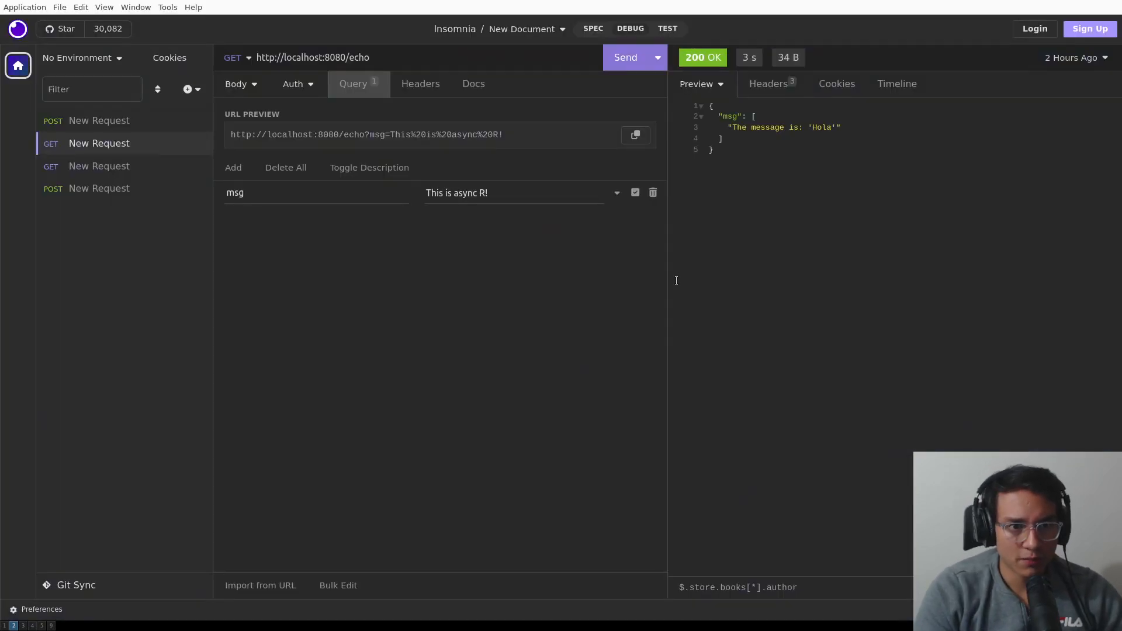
key("super+3")
scroll(423, 182, "down", 5)
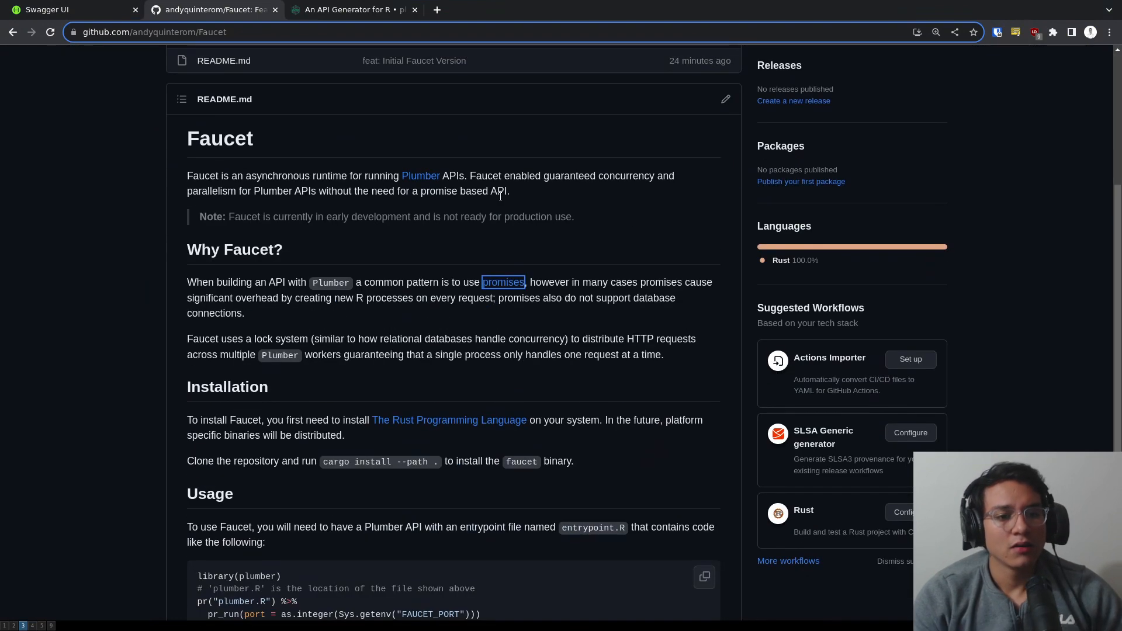
left_click(480, 115)
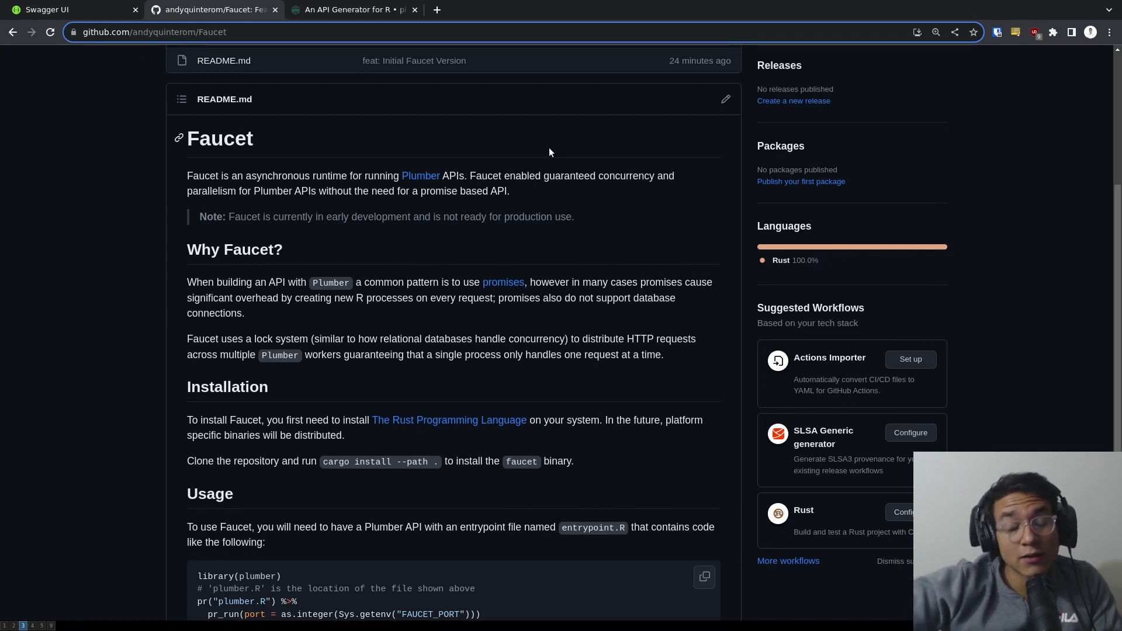
left_click(501, 282, "ctrl")
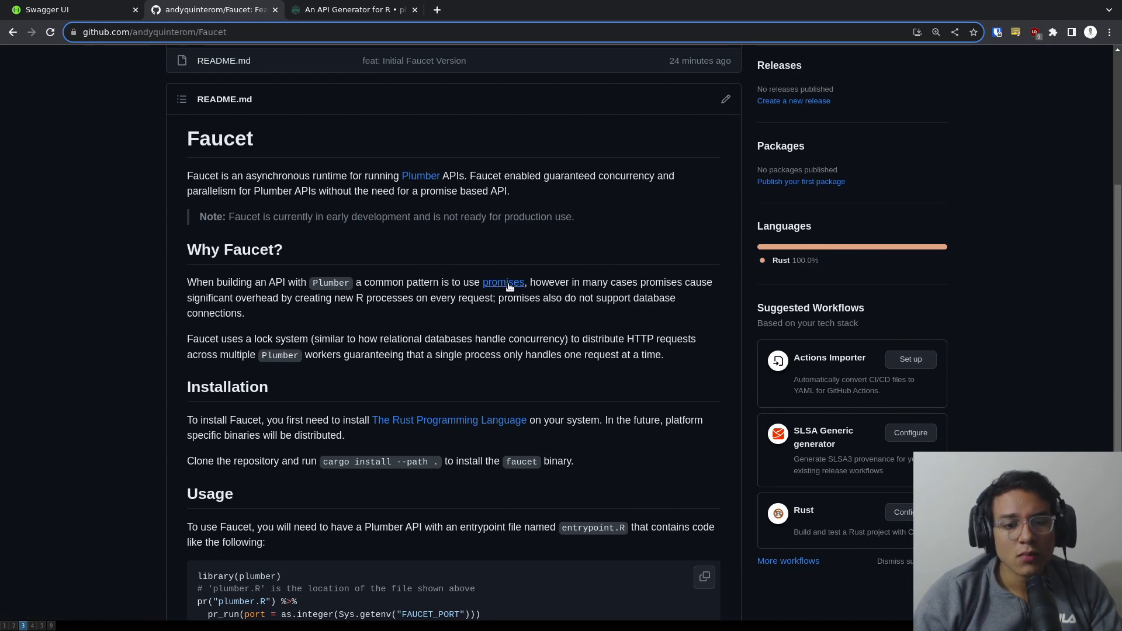
Open the Launching tasks with future article and find its 'database' mention.
left_click(351, 10)
scroll(525, 236, "down", 5)
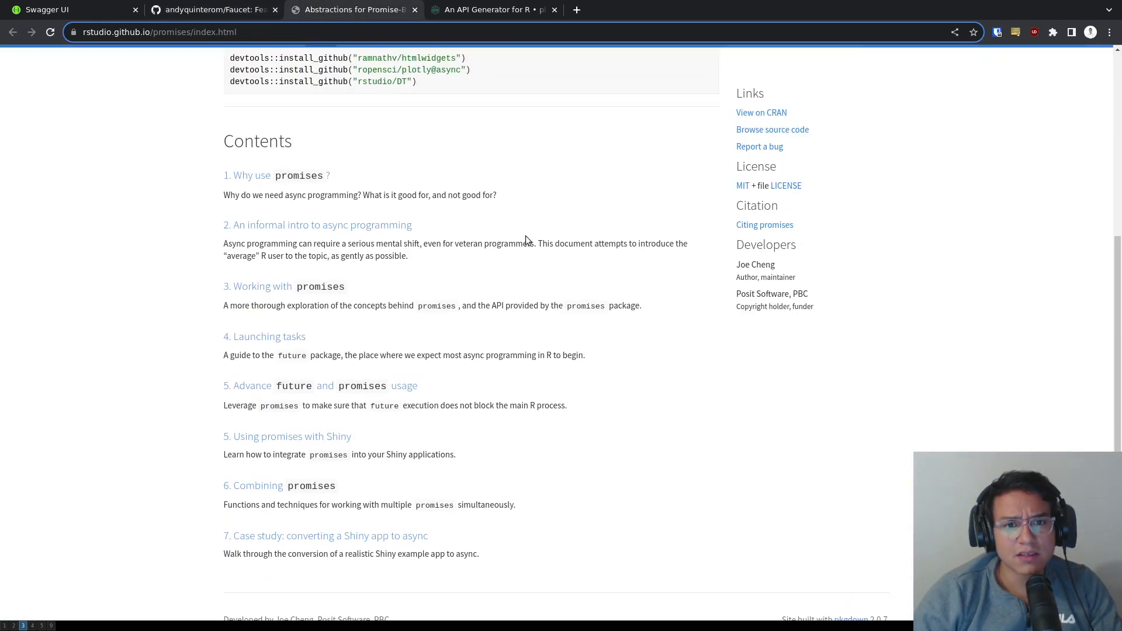
scroll(526, 237, "up", 5)
left_click(789, 59)
type("databases")
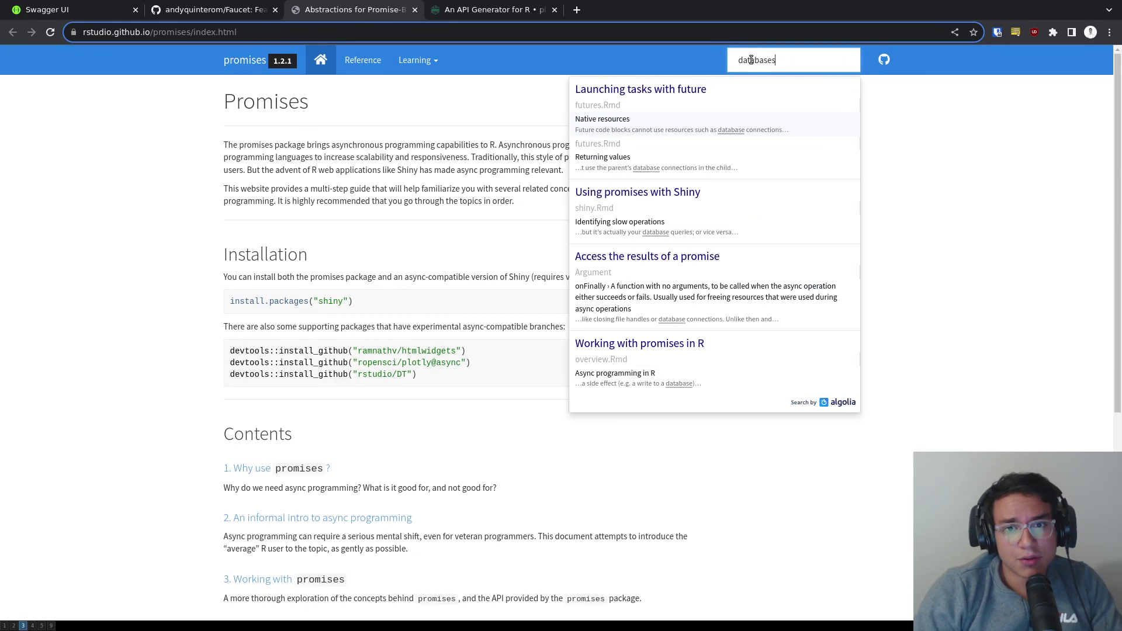
key("Return")
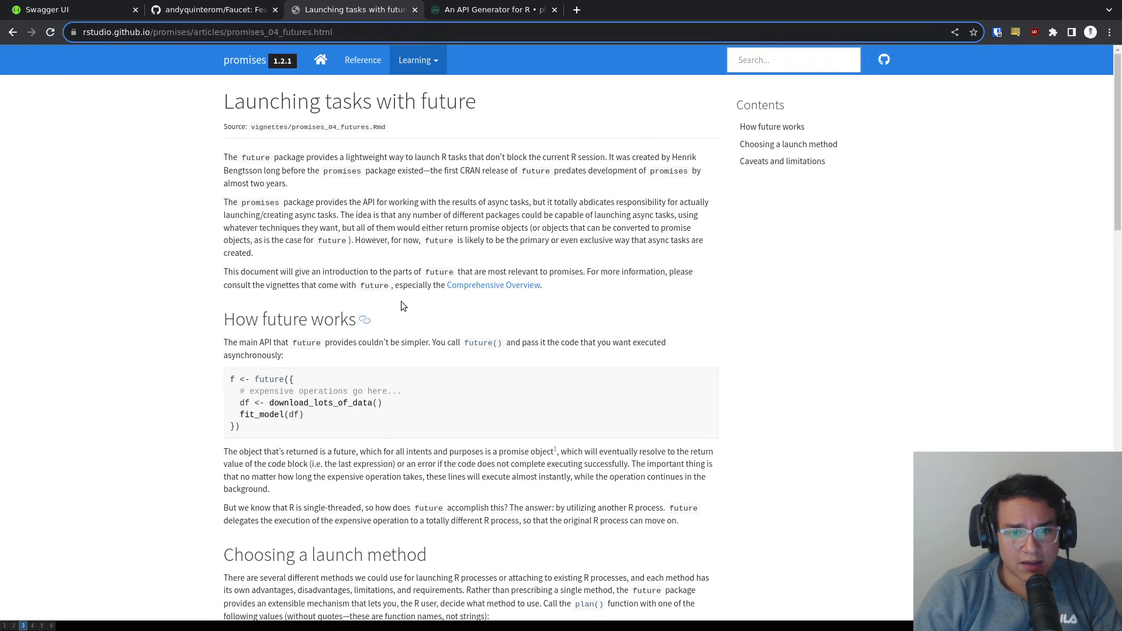
key("ctrl+f")
type("databases")
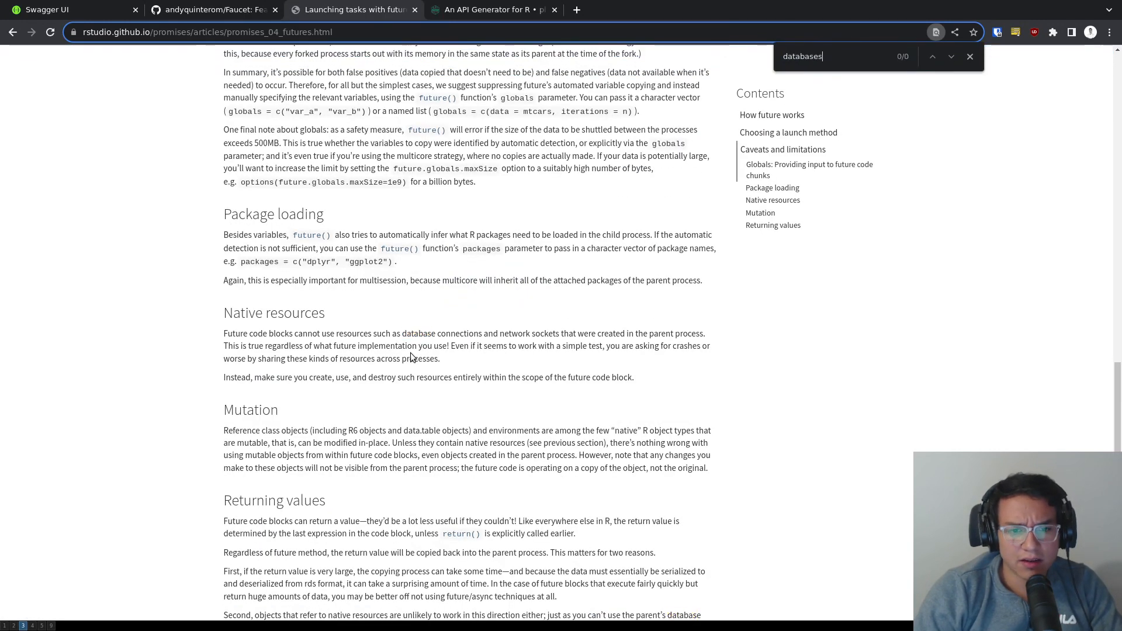
key("BackSpace")
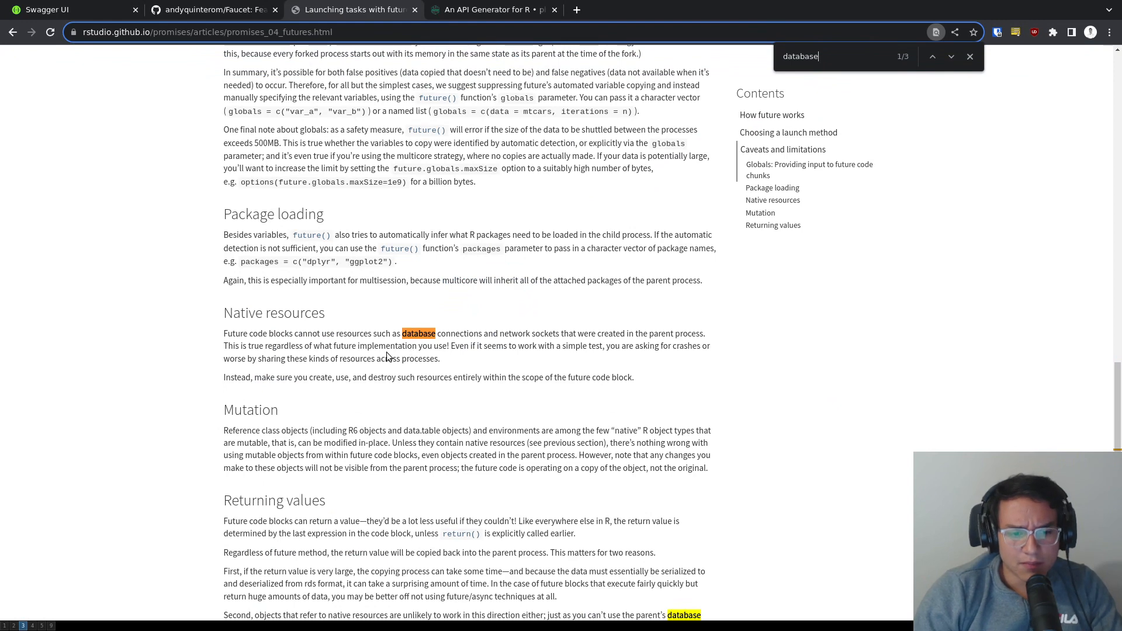
scroll(404, 357, "down", 3)
scroll(389, 357, "up", 2)
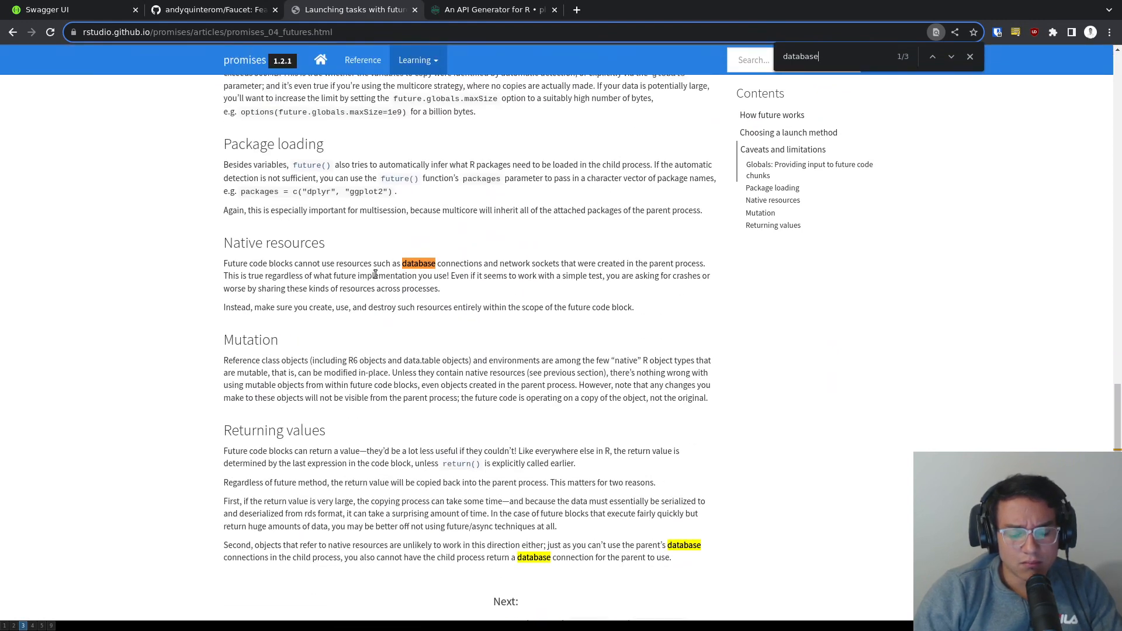
key("Escape")
Highlight the Native resources caveat paragraph to read it.
left_click_drag(234, 266, 235, 105)
left_click_drag(268, 263, 714, 259)
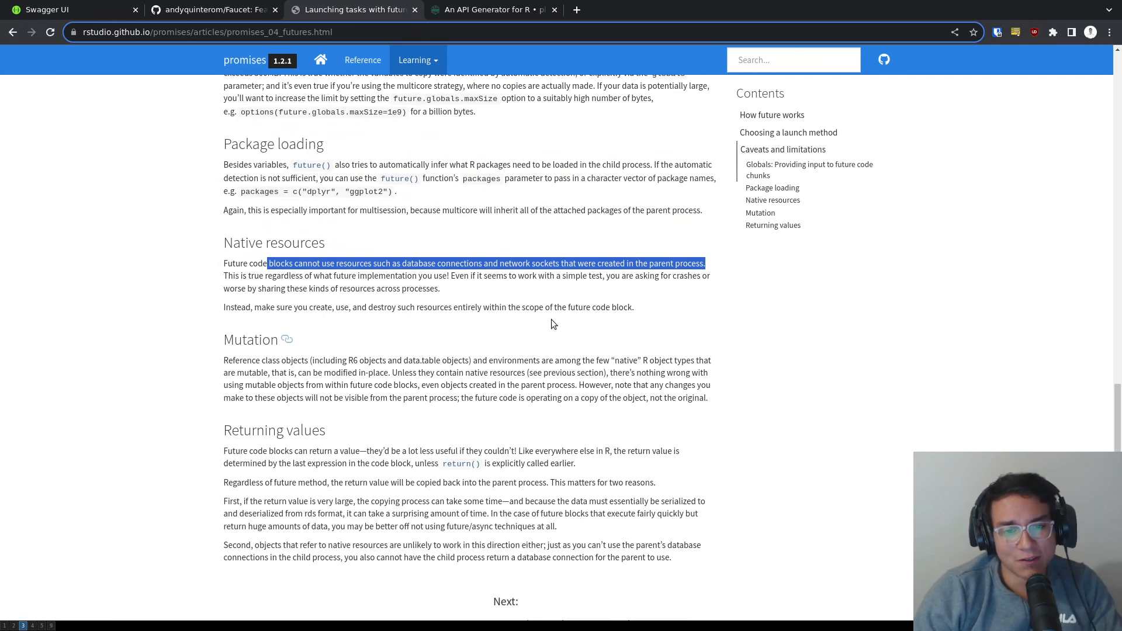
left_click(441, 287)
triple_click(441, 287)
left_click(434, 293)
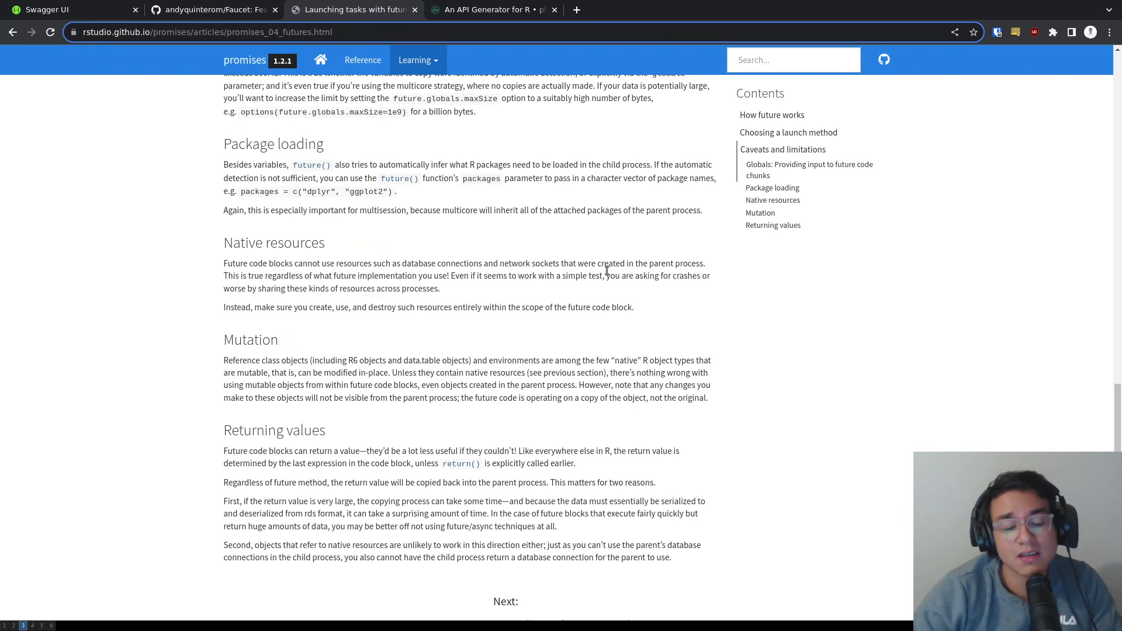
left_click_drag(441, 289, 221, 252)
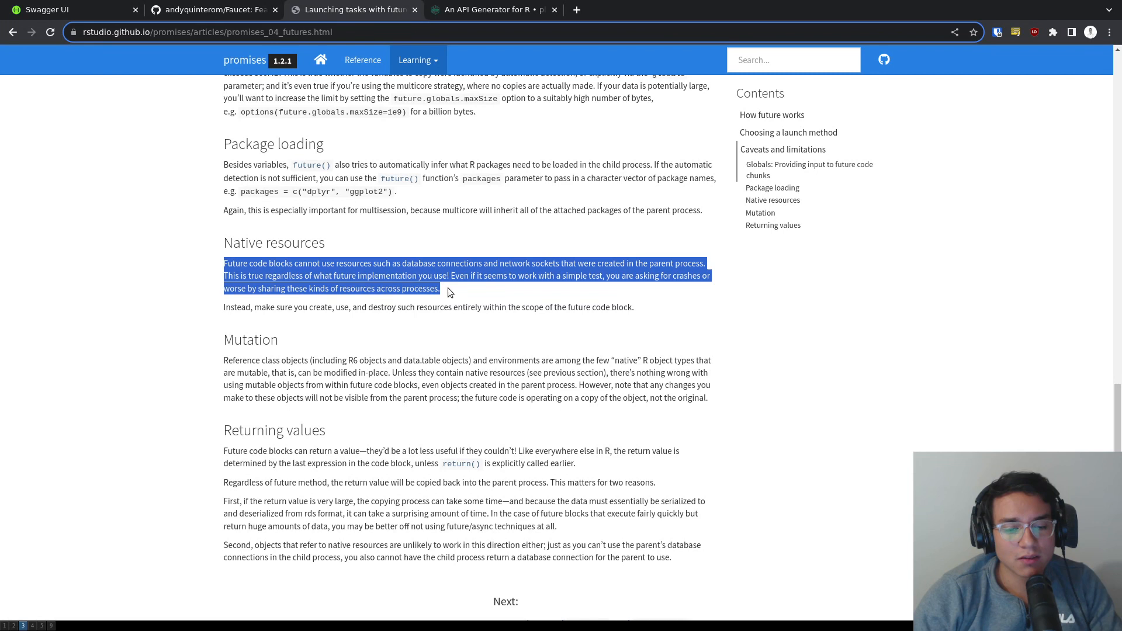
triple_click(448, 270)
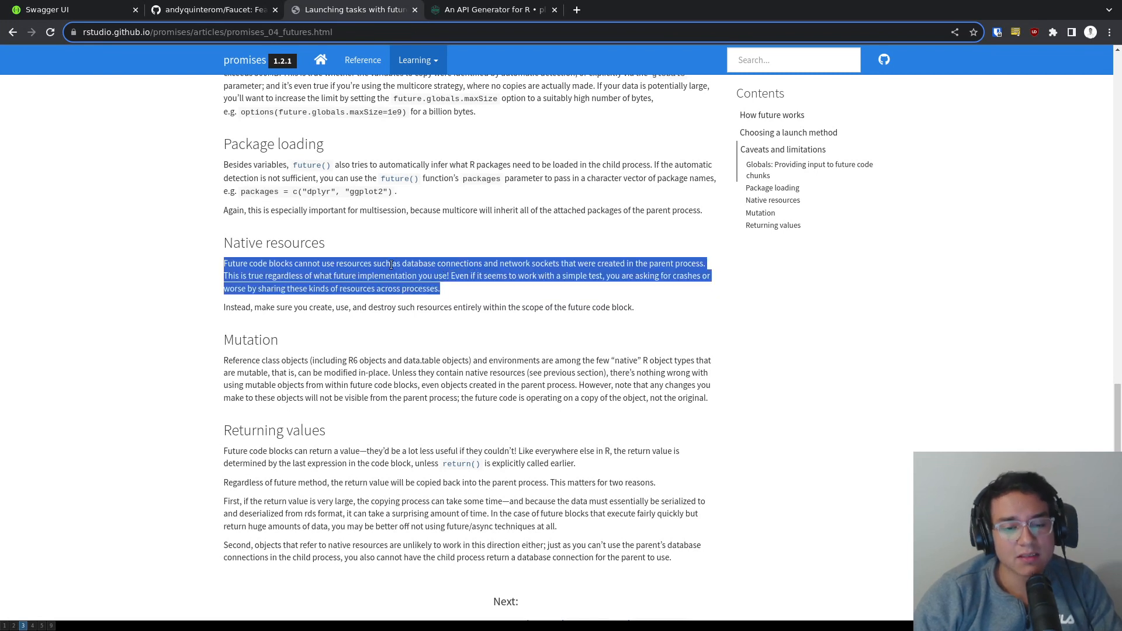
left_click_drag(439, 289, 226, 264)
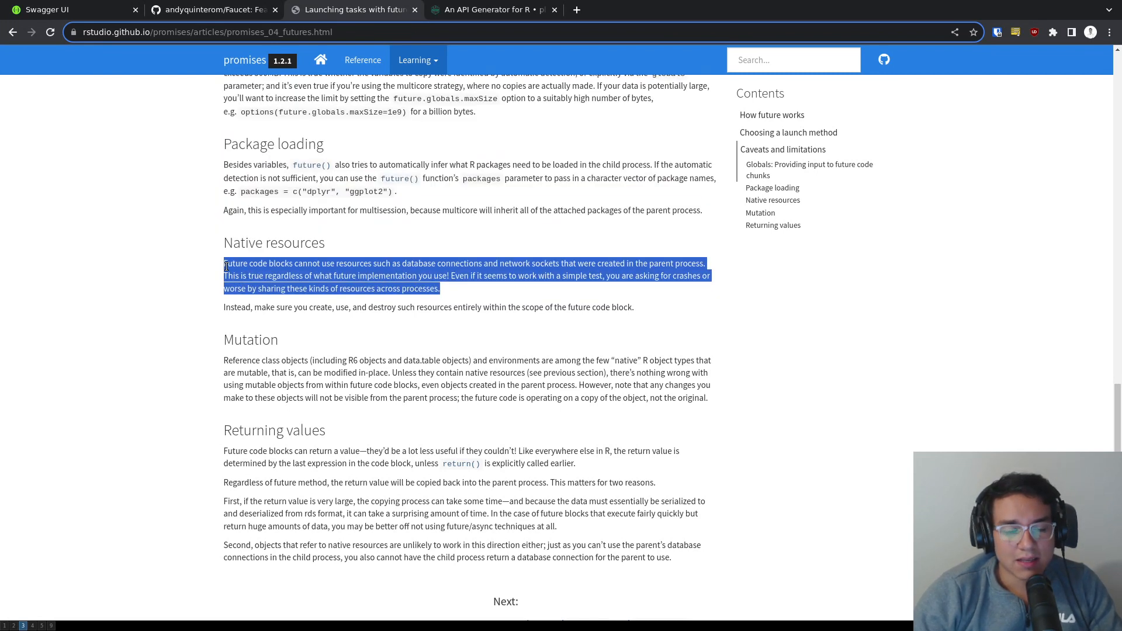
Re-highlight the database connections sentence and the paragraph around it, then clear the selection.
double_click(478, 266)
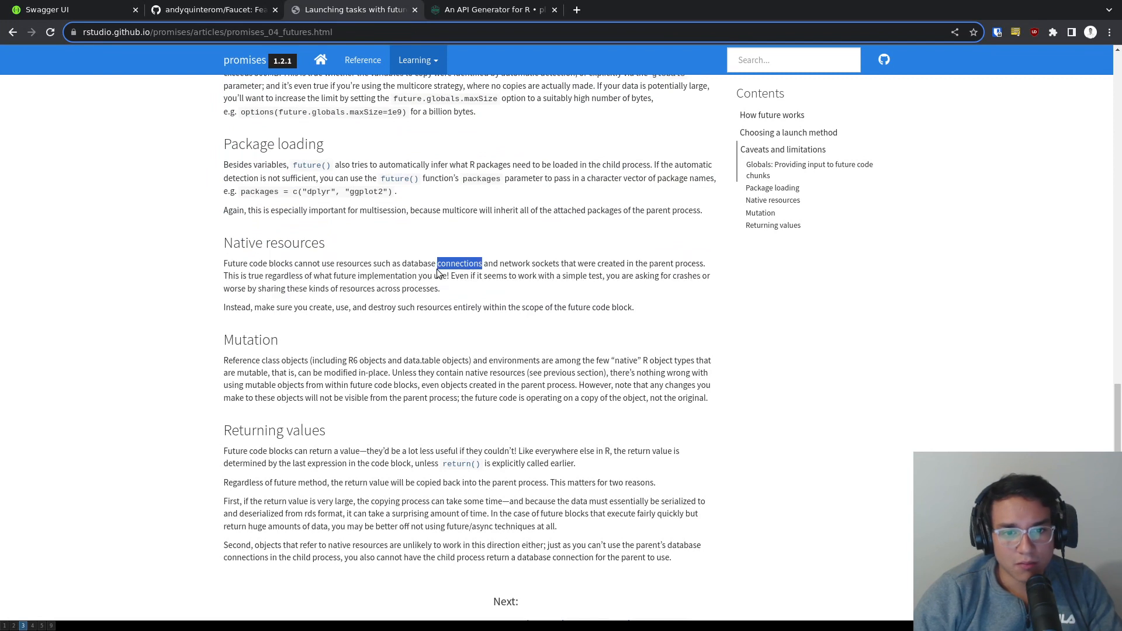
left_click(524, 268)
triple_click(524, 267)
left_click(595, 260)
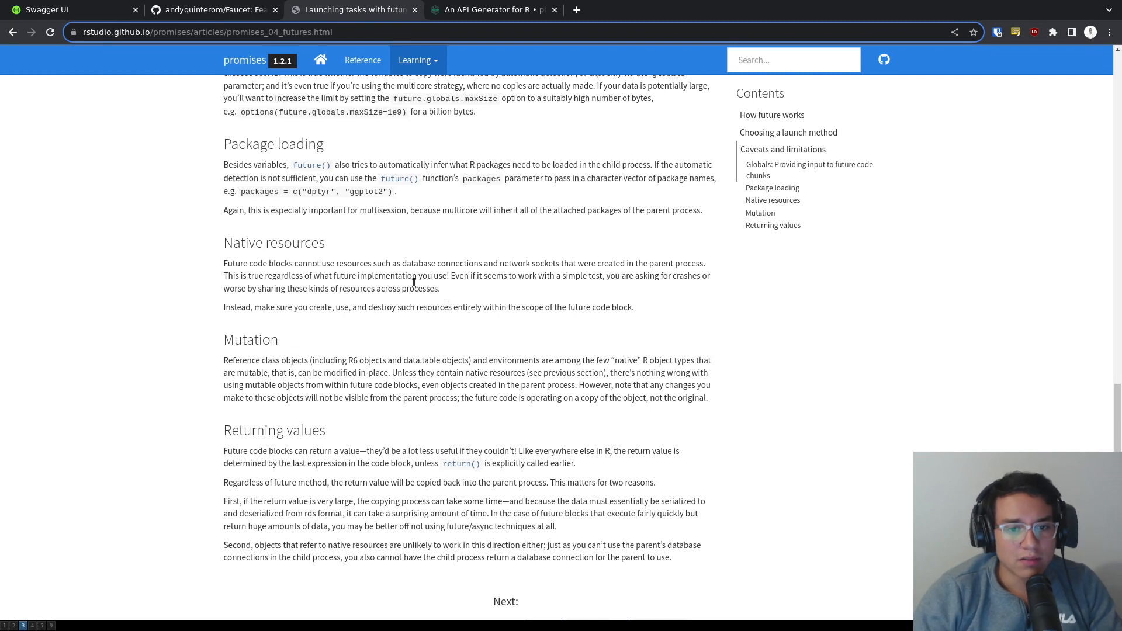
mouse_move(362, 263)
left_mouse_down()
mouse_move(715, 269)
mouse_move(589, 276)
left_mouse_up()
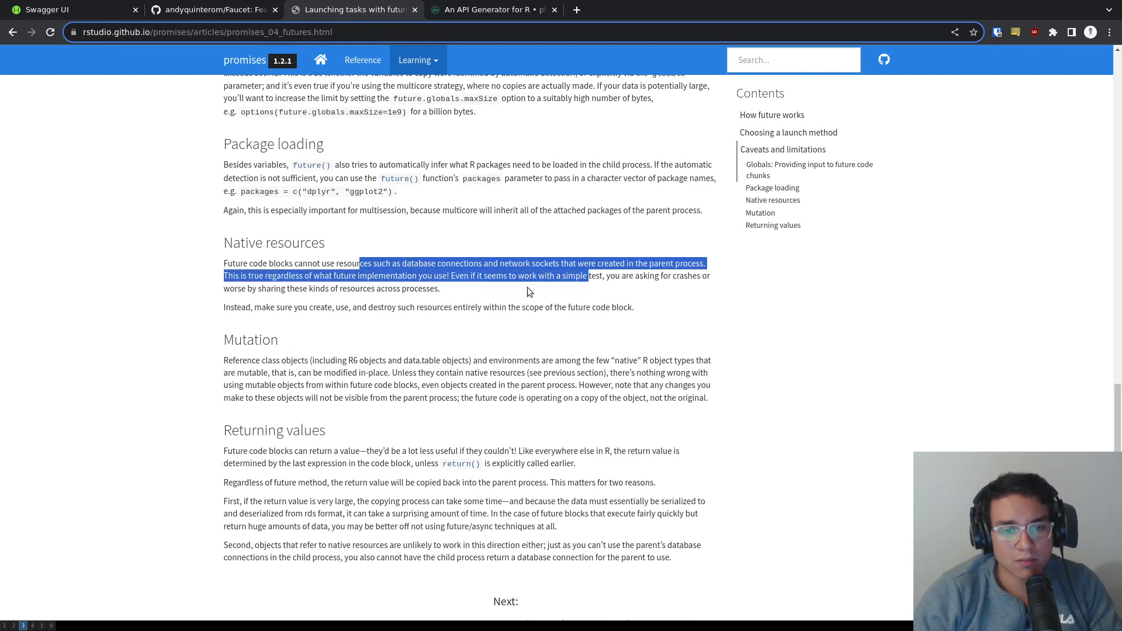
left_click(463, 289)
left_click_drag(440, 289, 139, 254)
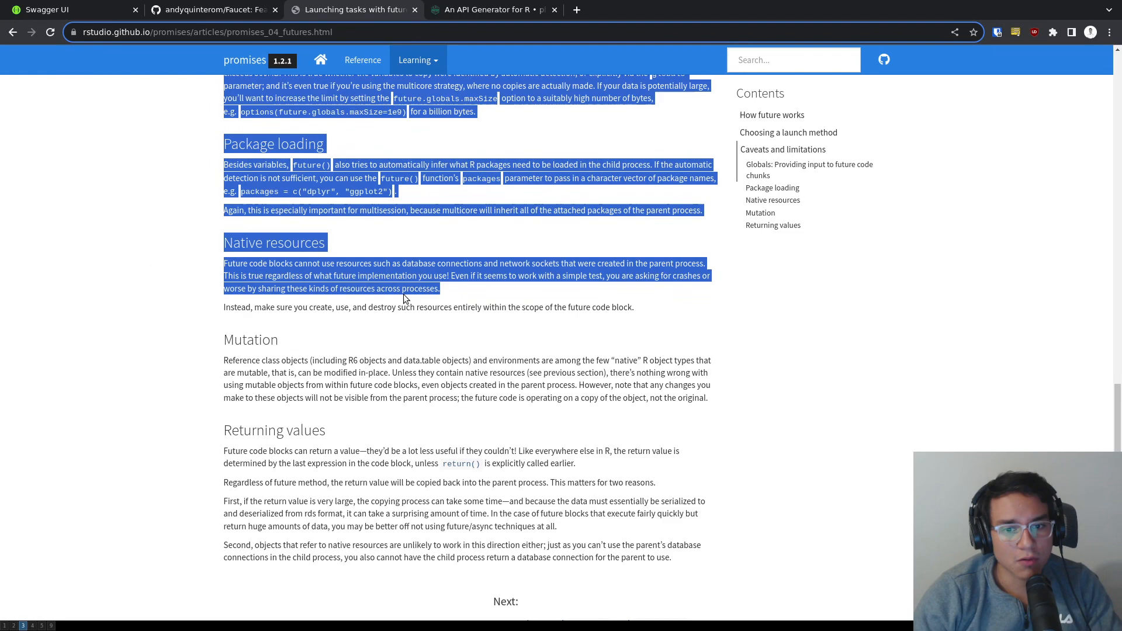
left_click(487, 327)
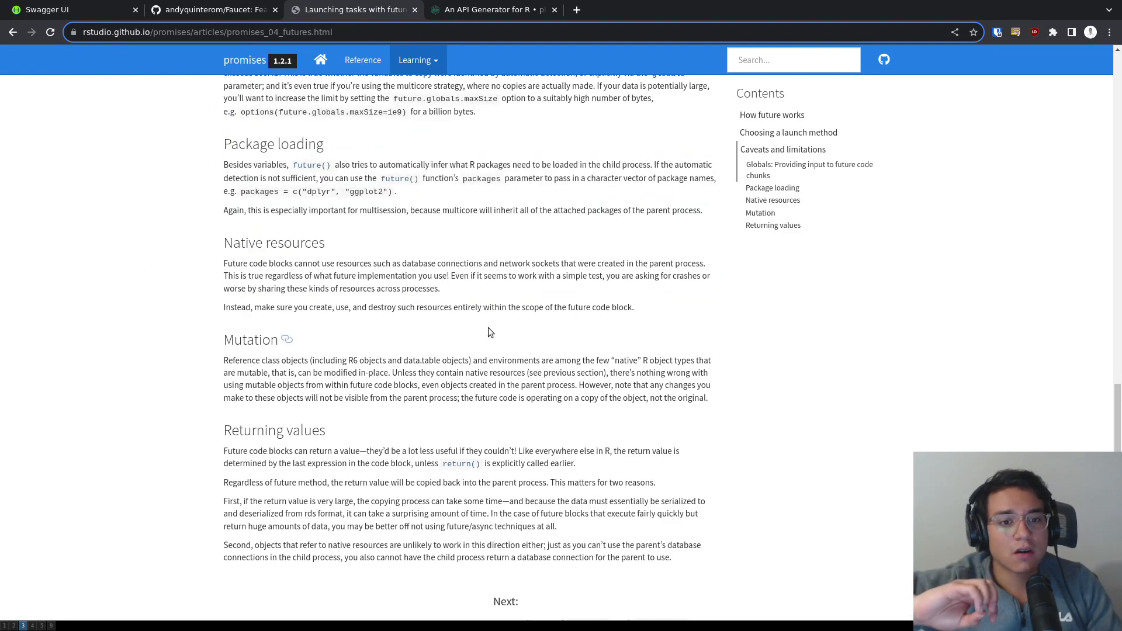
scroll(489, 327, "up", 8)
scroll(512, 255, "up", 6)
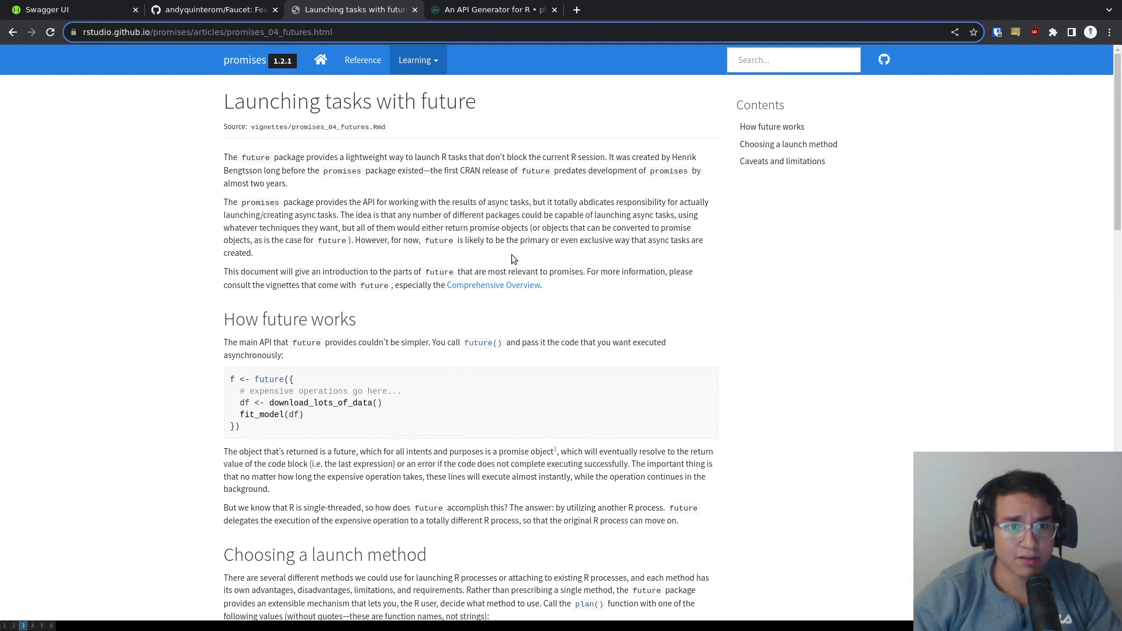
scroll(480, 239, "down", 4)
scroll(474, 273, "down", 3)
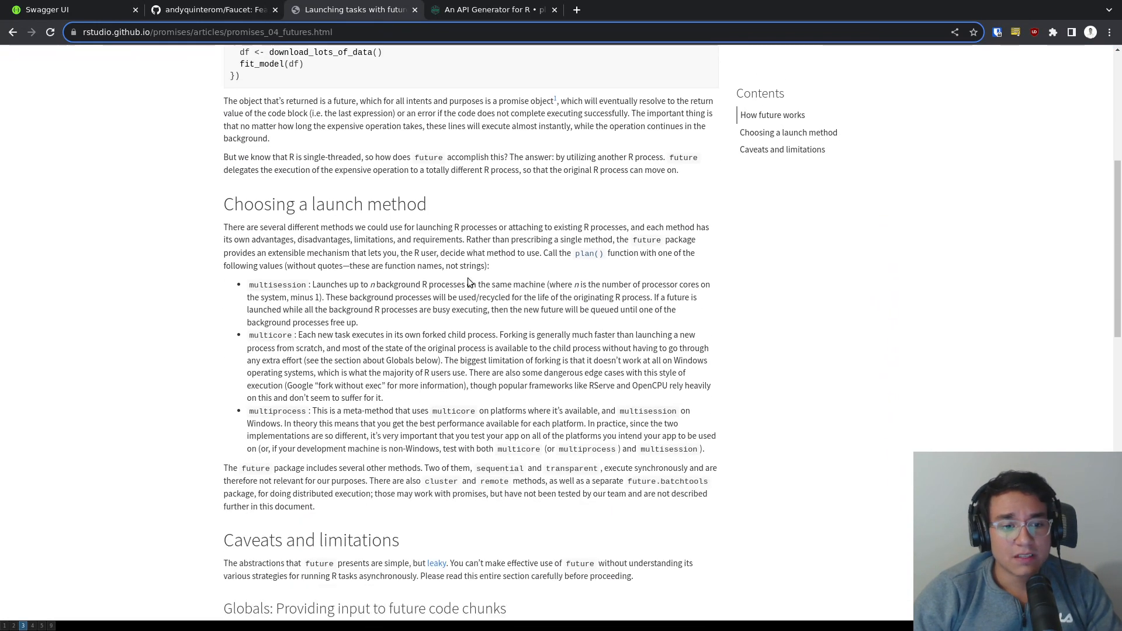
Highlight the launch method descriptions, enlarge the text and mark multicore's forked child process sentence.
left_click_drag(215, 211, 535, 399)
left_click(332, 313)
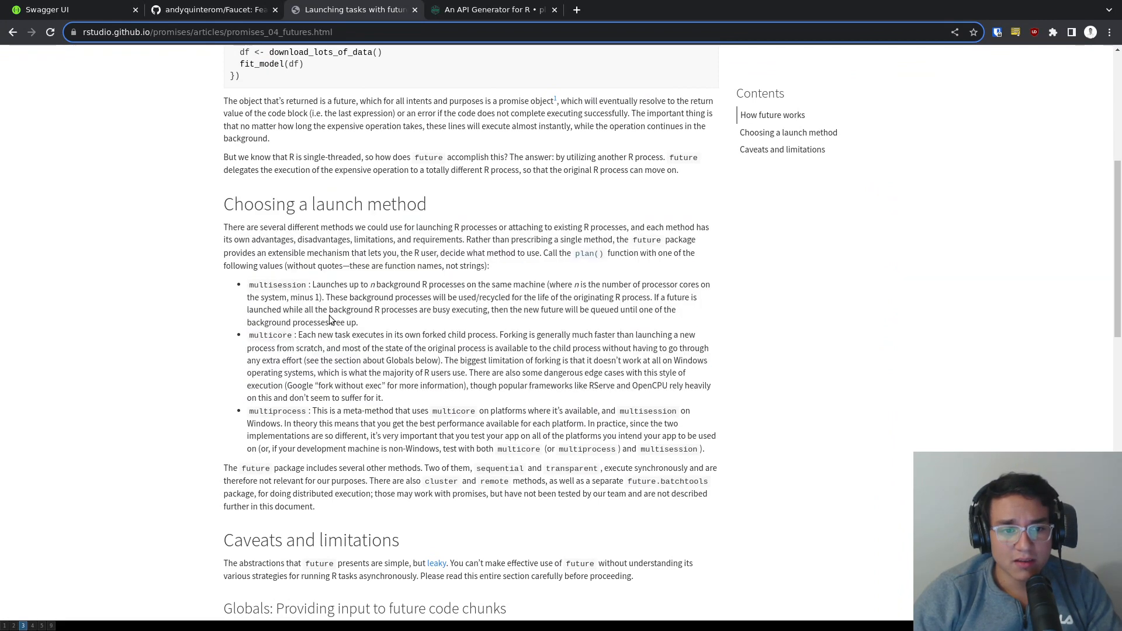
key("ctrl+plus")
scroll(332, 312, "down", 2)
scroll(332, 313, "down", 1)
double_click(199, 261)
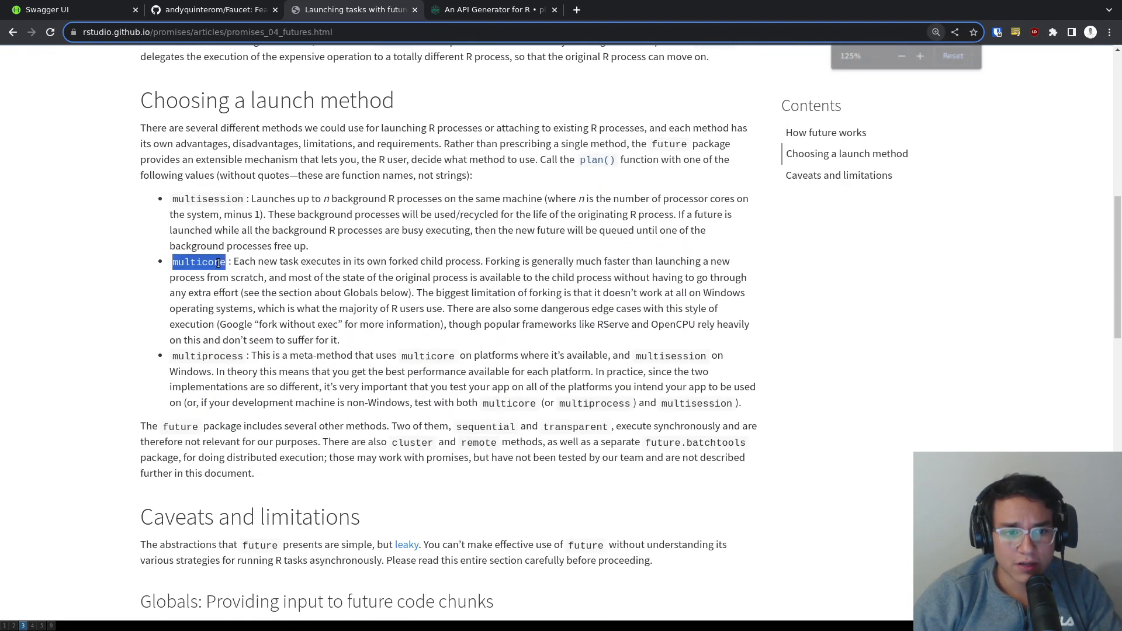
left_click_drag(246, 262, 484, 262)
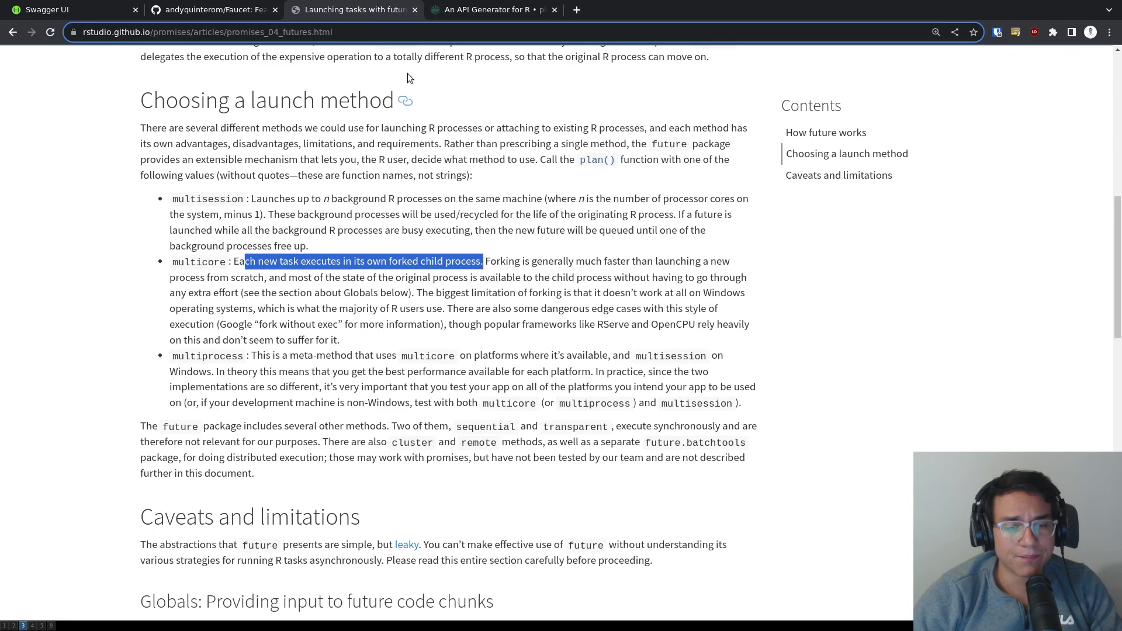
Clear the highlights and reselect part of the launch methods section.
left_click(288, 195)
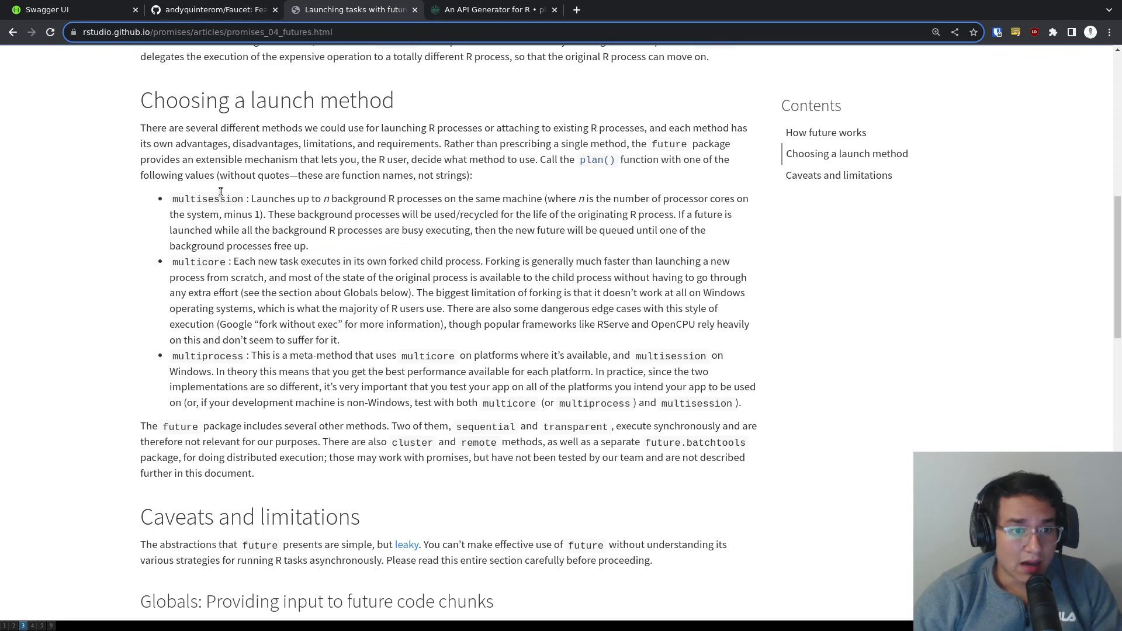
left_click_drag(156, 139, 384, 231)
left_click(392, 123)
Return to the Faucet README and highlight its introduction, lock system and worker distribution paragraphs.
left_click(237, 9)
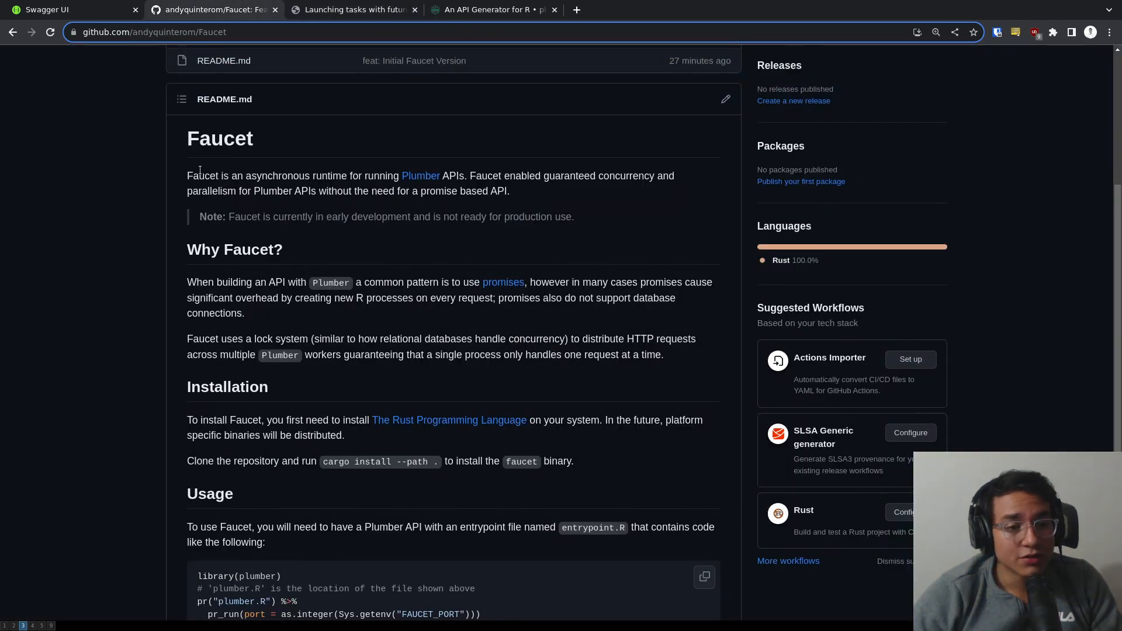
left_click_drag(200, 169, 374, 367)
left_click(427, 260)
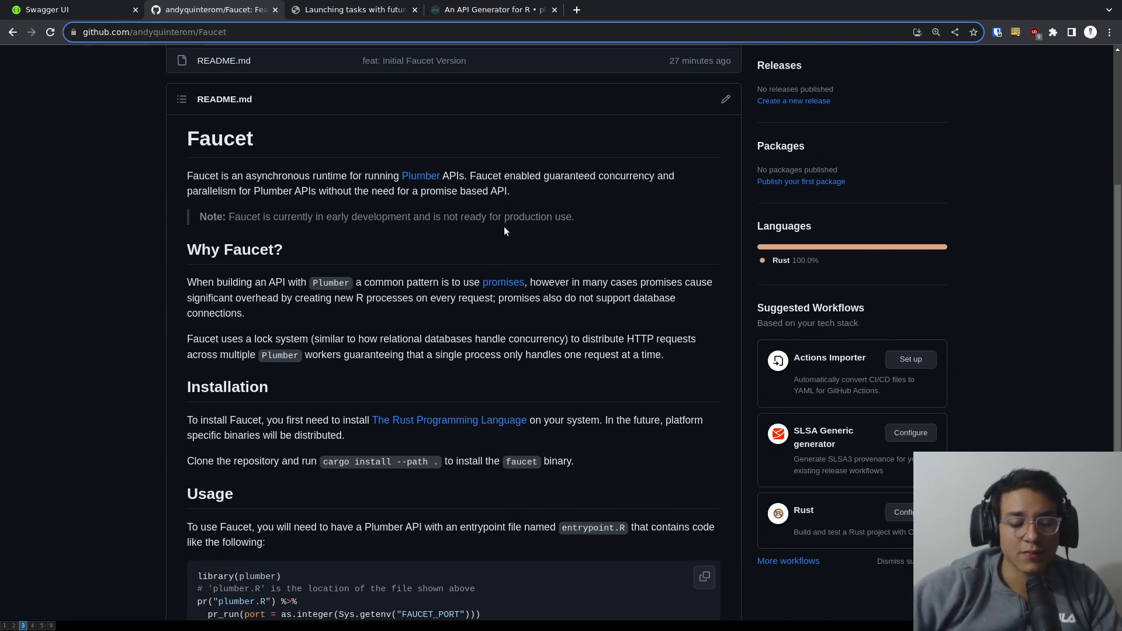
triple_click(444, 327)
left_click(314, 353)
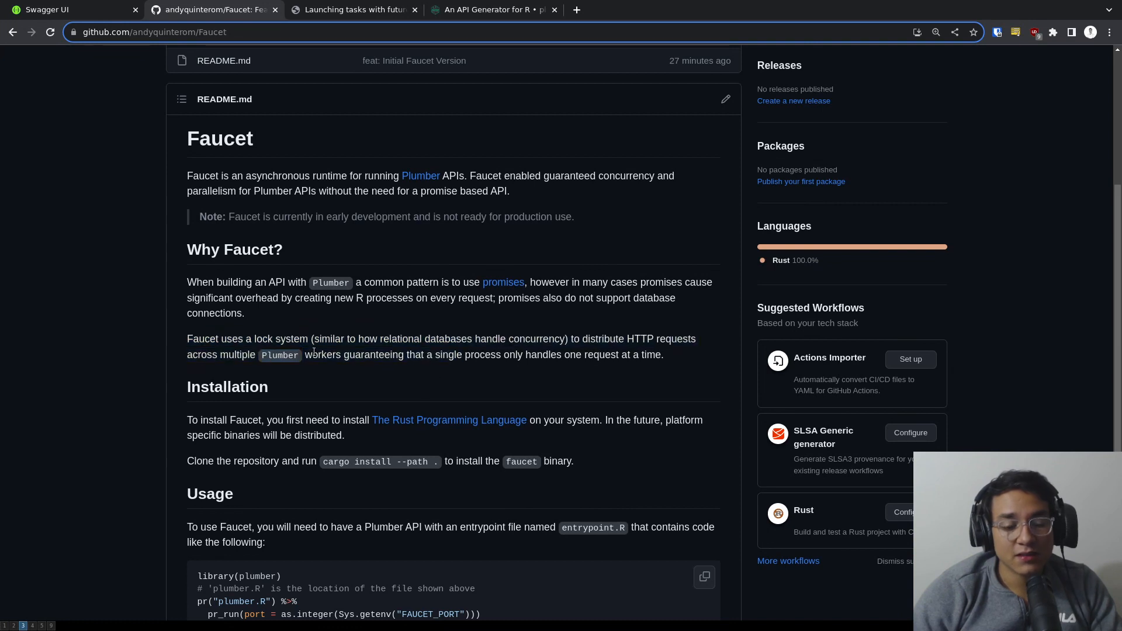
left_click_drag(704, 345, 465, 339)
left_click(443, 333)
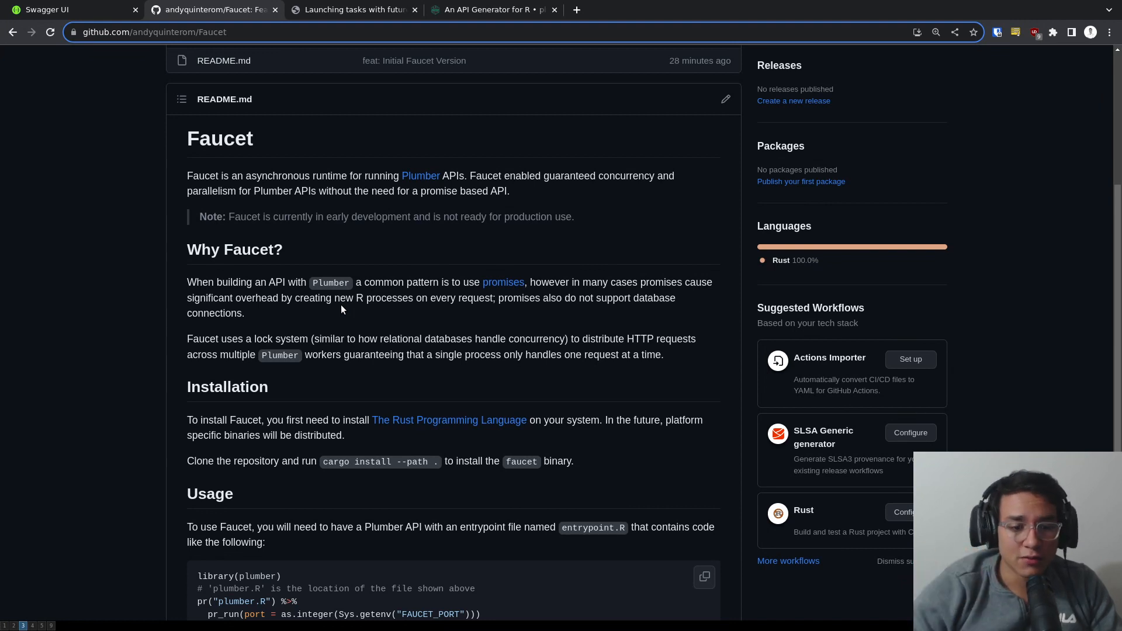
Stop the Faucet server and create and enter a new video_api folder.
key("super+1")
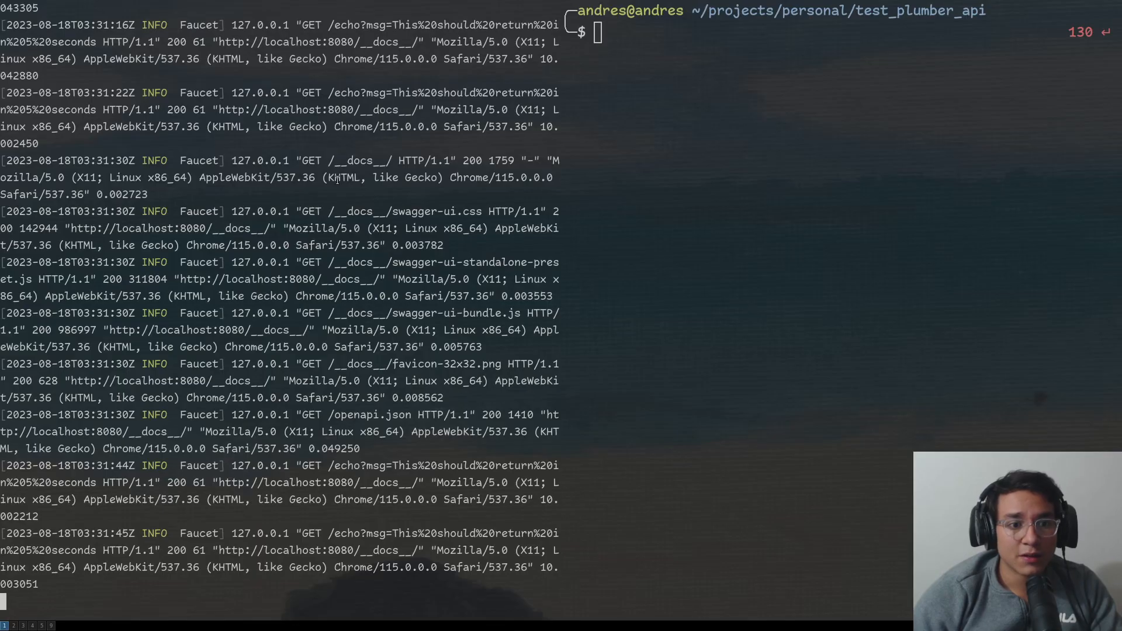
key("ctrl+c")
key("ctrl+l")
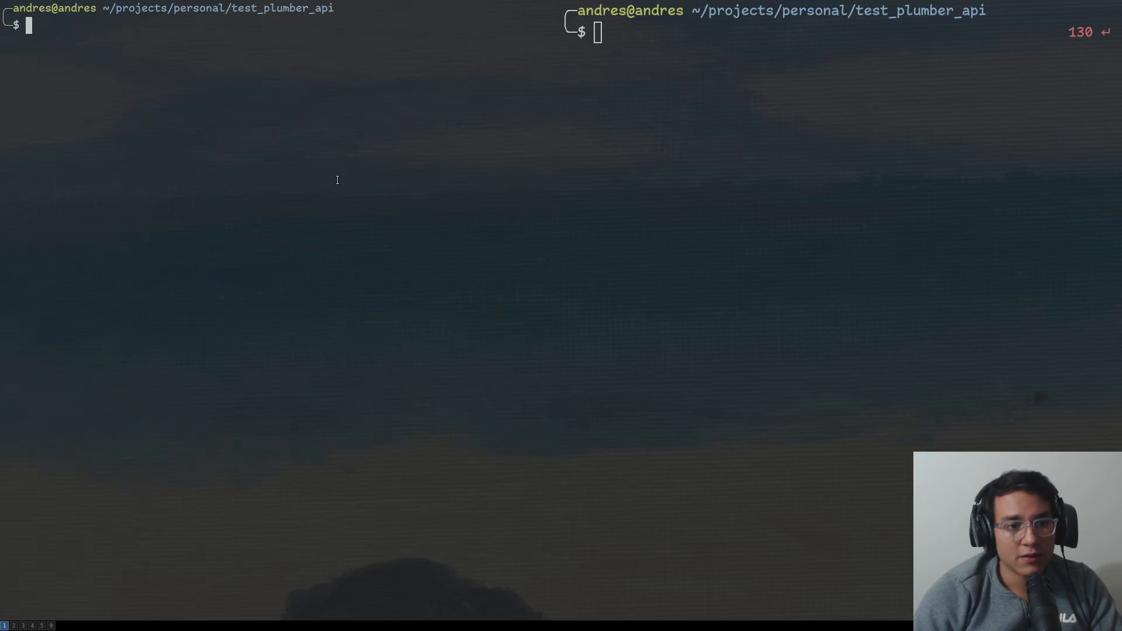
type("cd ..")
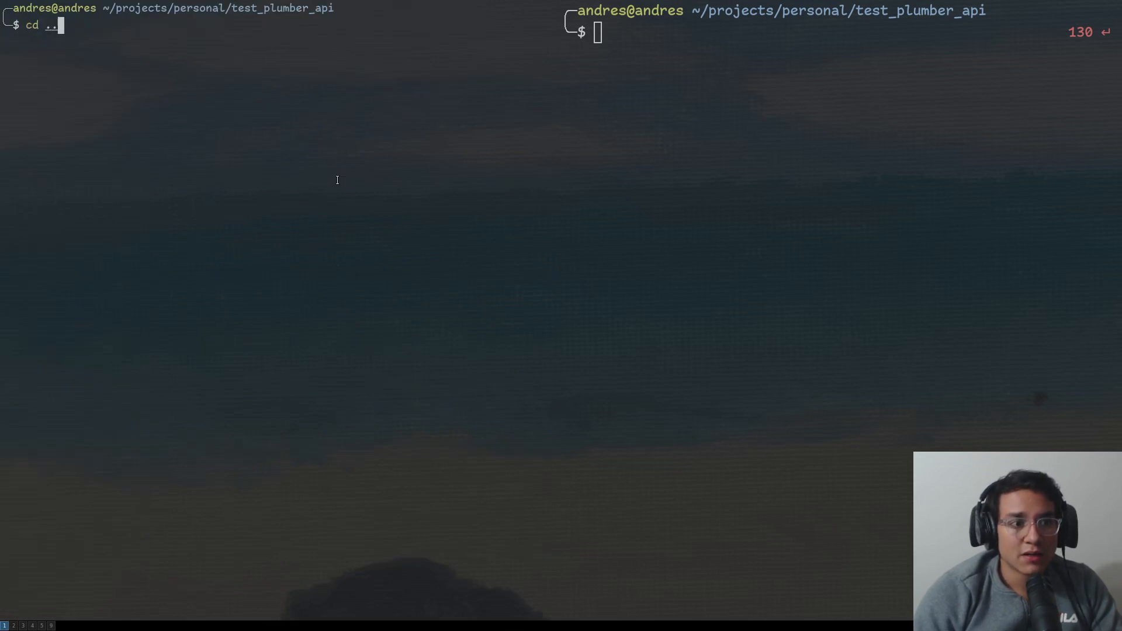
key("Return")
type("mkdir ")
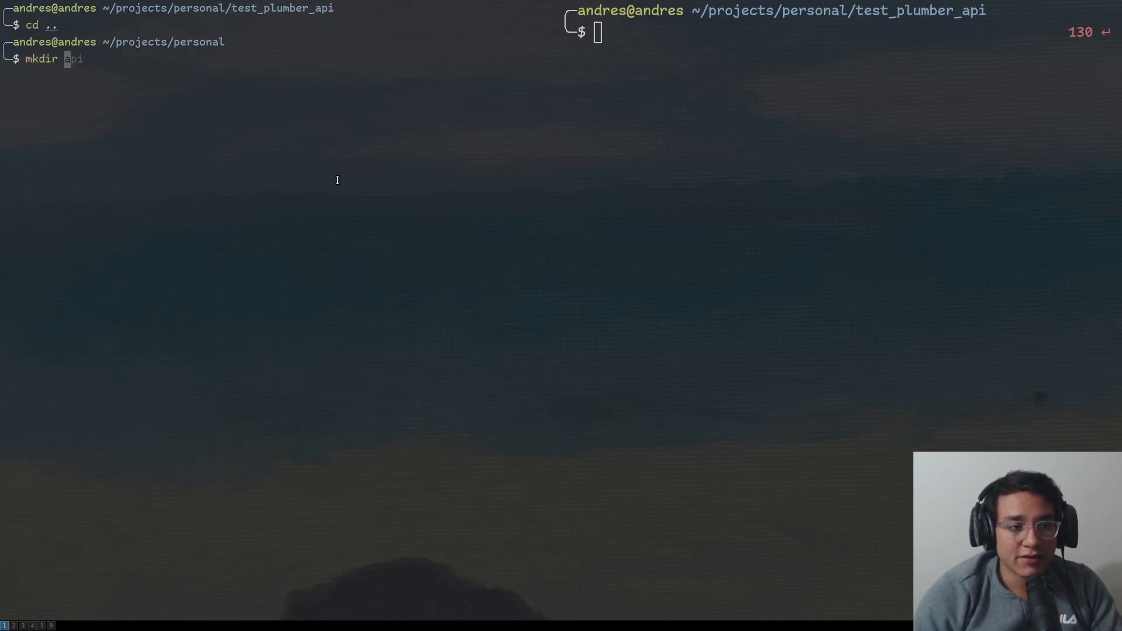
type("video_api")
key("Return")
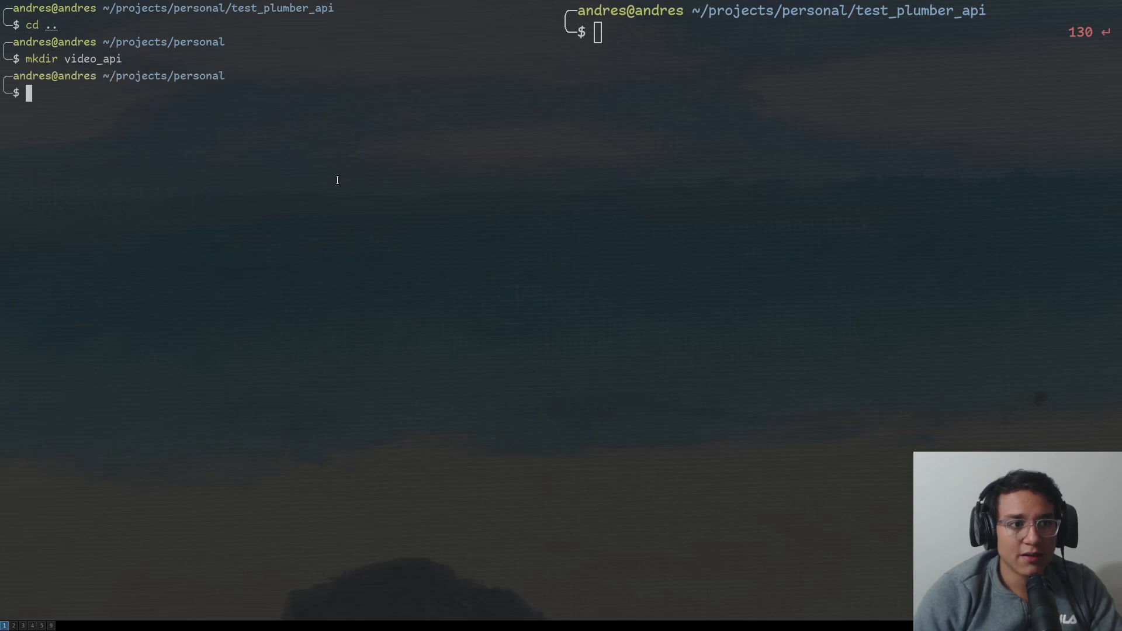
type("cd video_api/")
key("Return")
Clear the screen, close the second terminal pane and enlarge the terminal text.
key("ctrl+l")
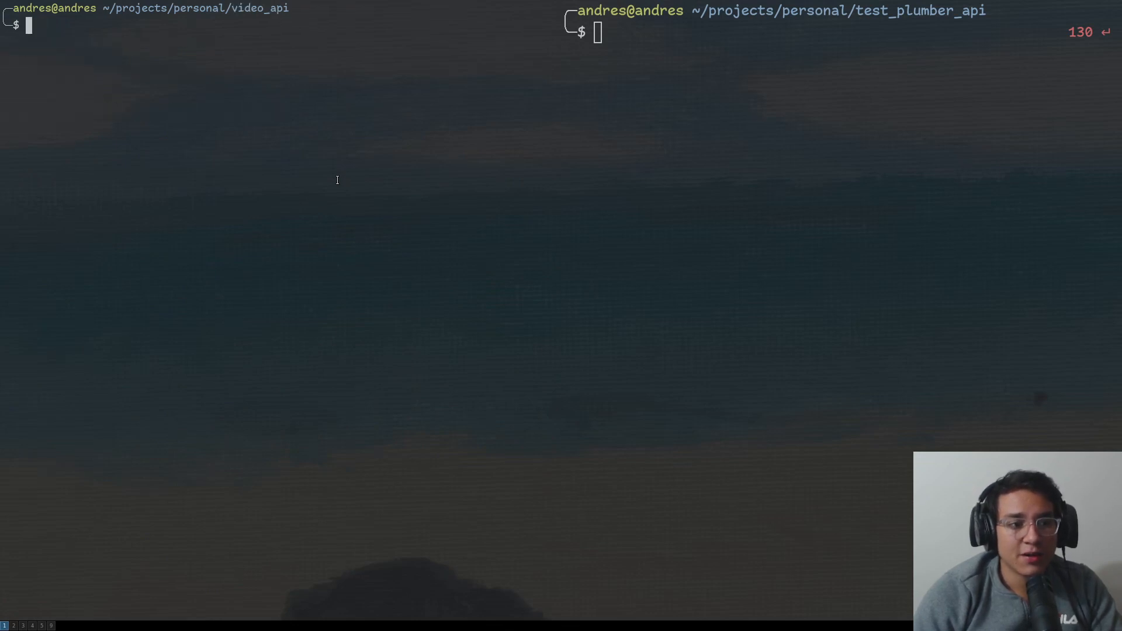
type("ls")
key("Return")
key("ctrl+l")
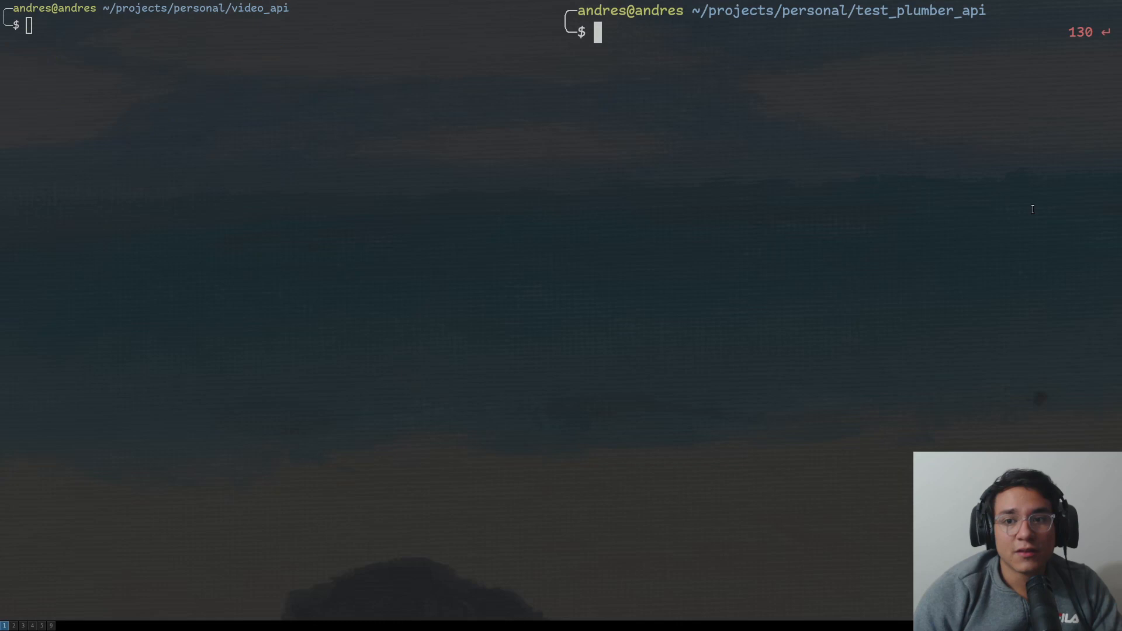
key("ctrl+d")
key("ctrl+plus")
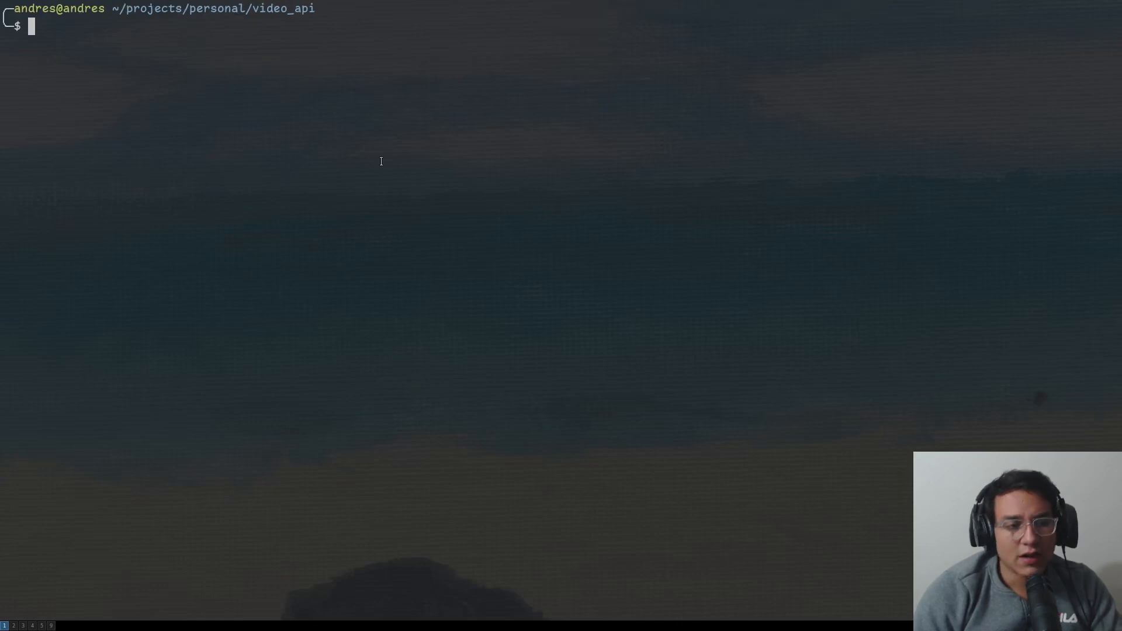
key("ctrl+plus")
key("ctrl+plus")
key("ctrl+plus")
key("ctrl+plus")
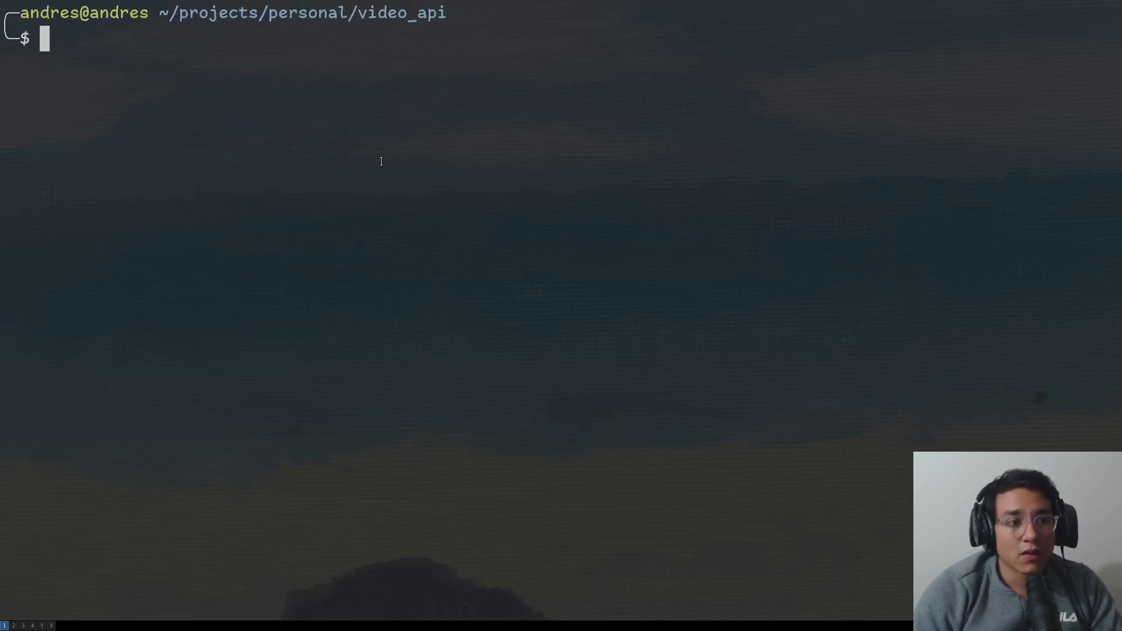
key("super+2")
key("super+1")
type("ni")
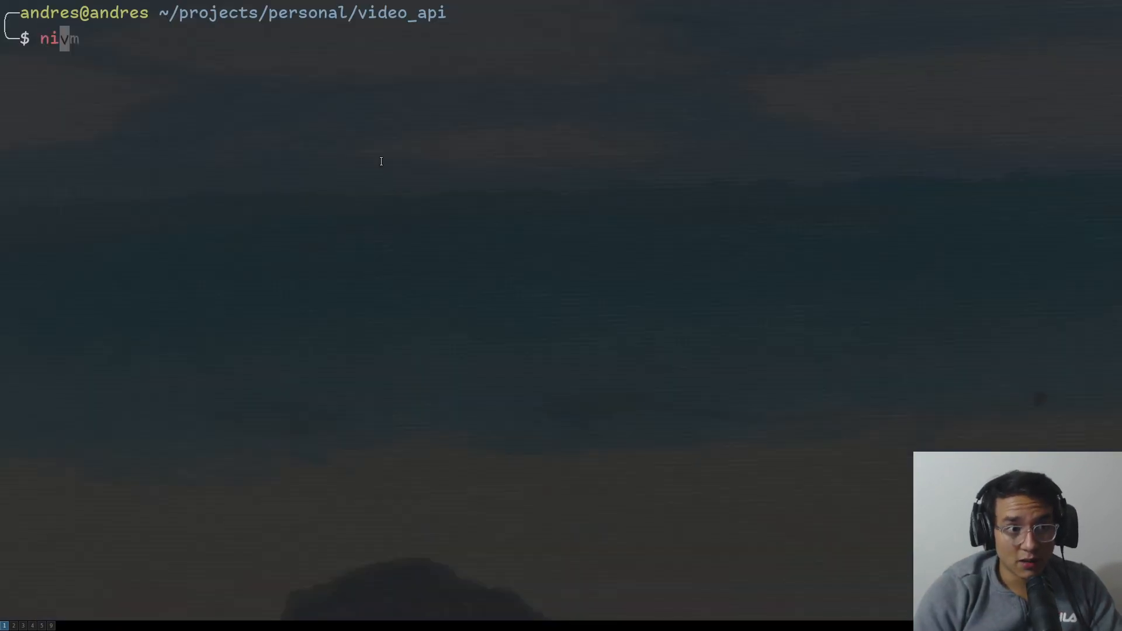
Open plumber.R in Neovim, paste the example code from rplumber.io and save it.
key("BackSpace")
type("vim")
key("Right")
key("Return")
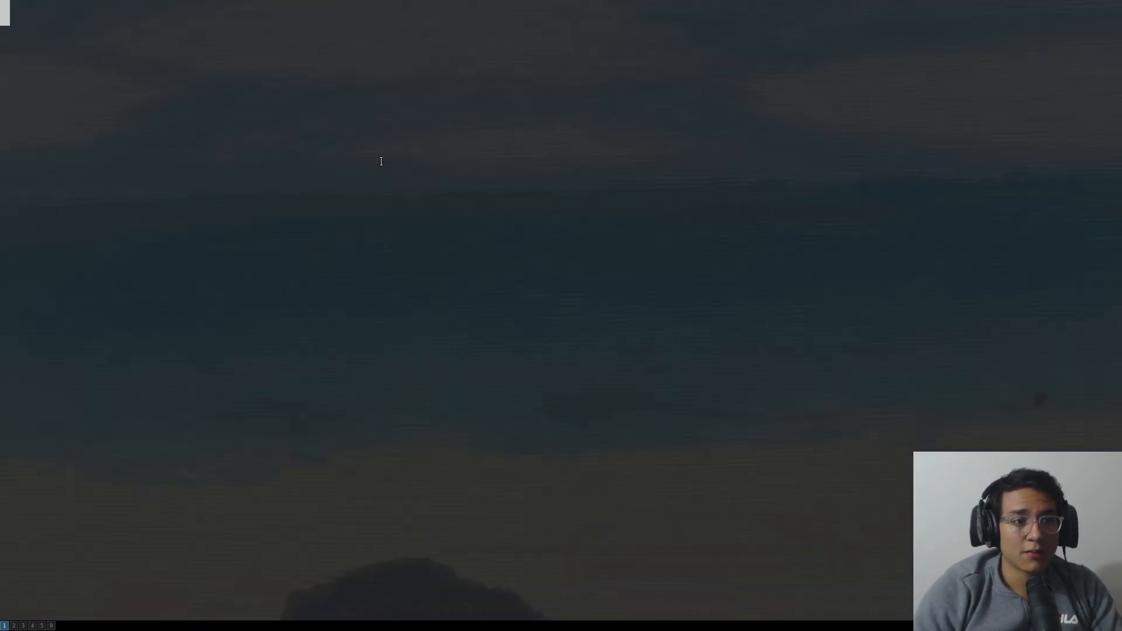
key("super+2")
key("super+3")
left_click(496, 8)
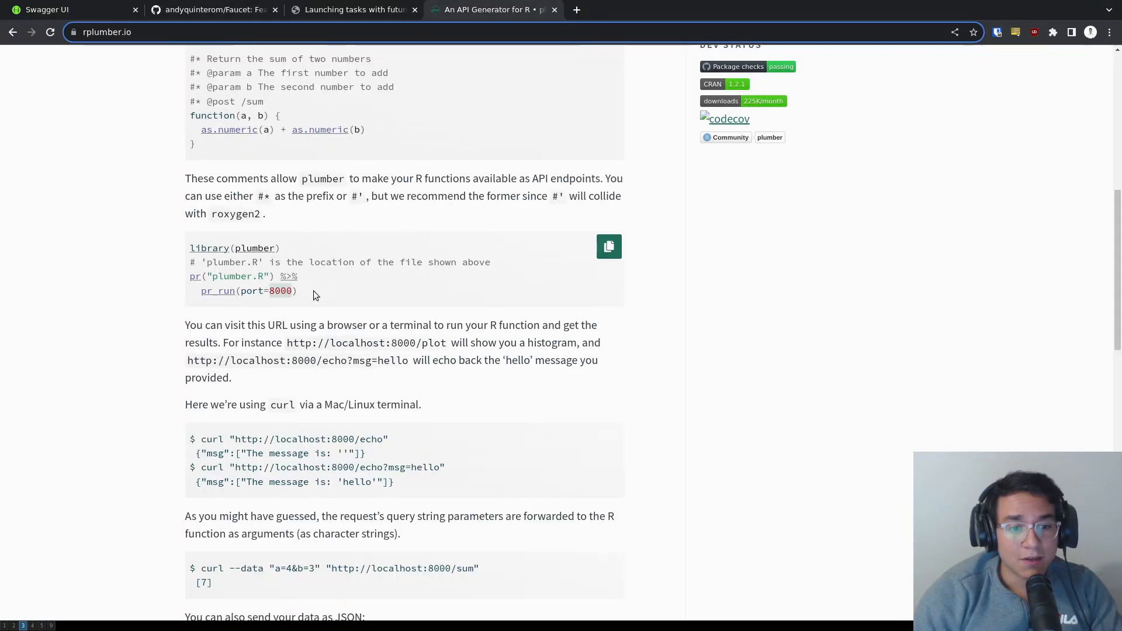
scroll(313, 291, "up", 5)
scroll(296, 264, "up", 3)
left_click(608, 167)
key("super+1")
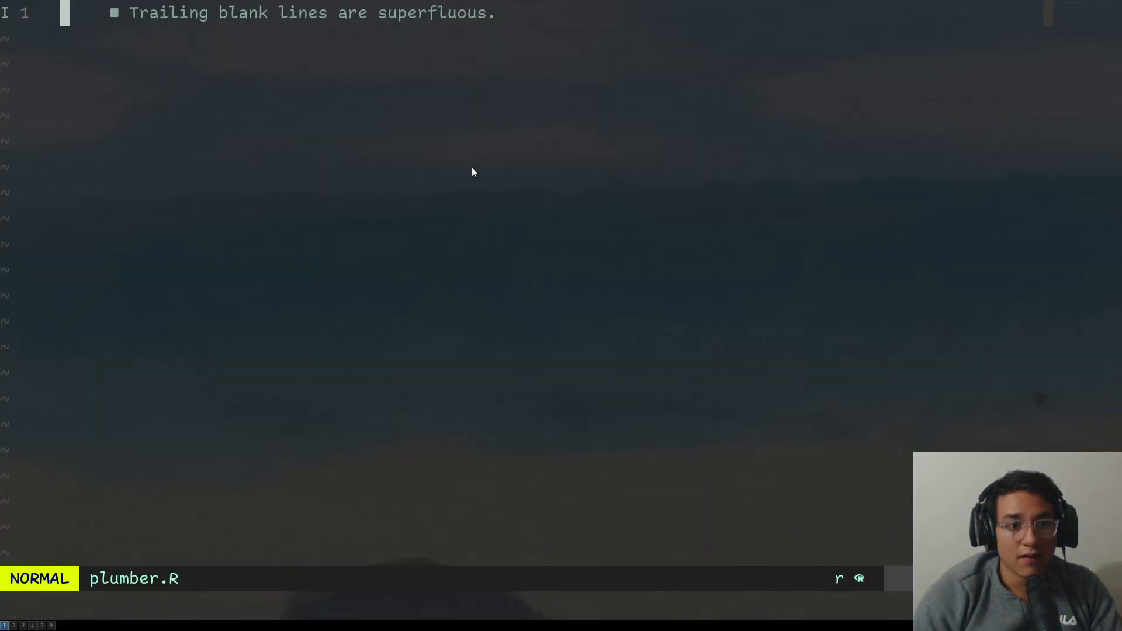
type("p:w")
key("Return")
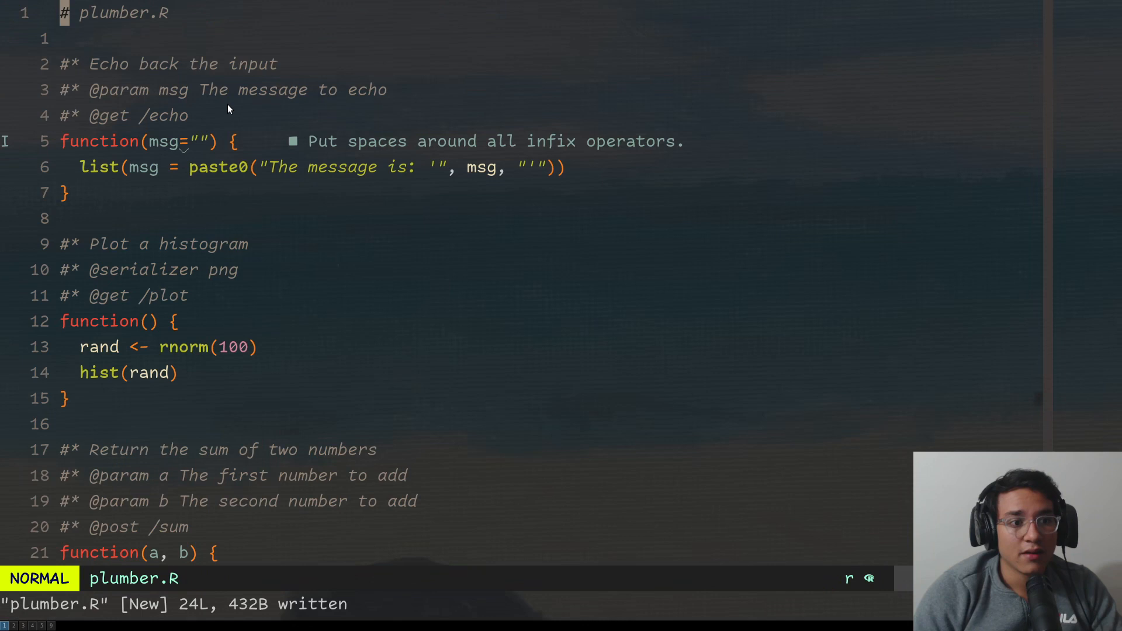
Add a sleep line in the echo function and insert the API title comment at the top.
key("Down")
key("Down")
type("o")
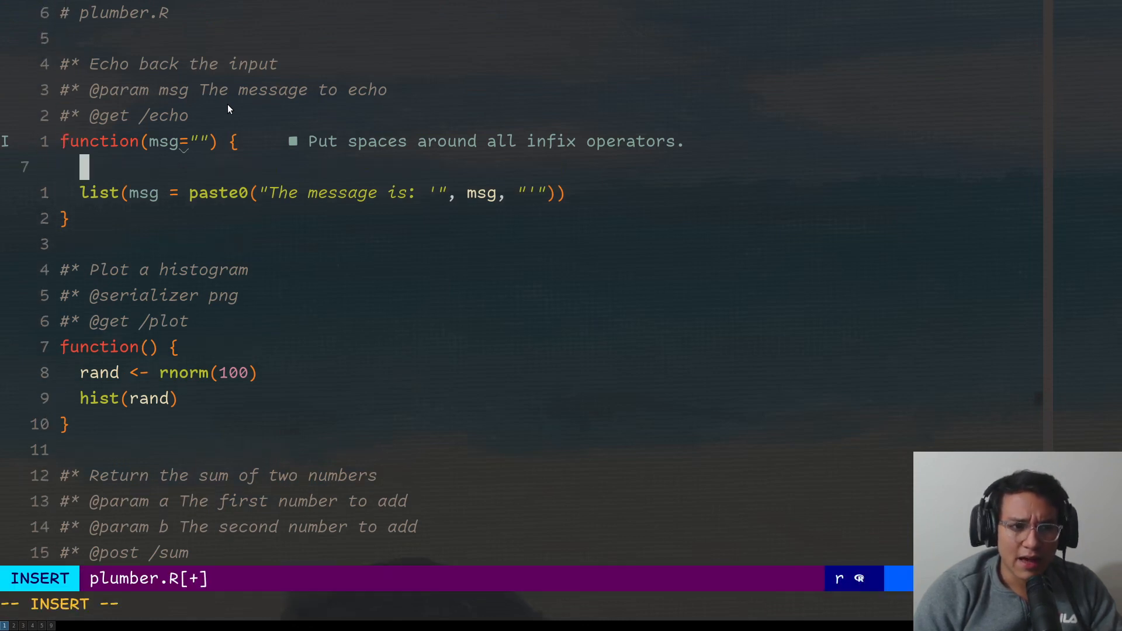
type("Sys.sleep(")
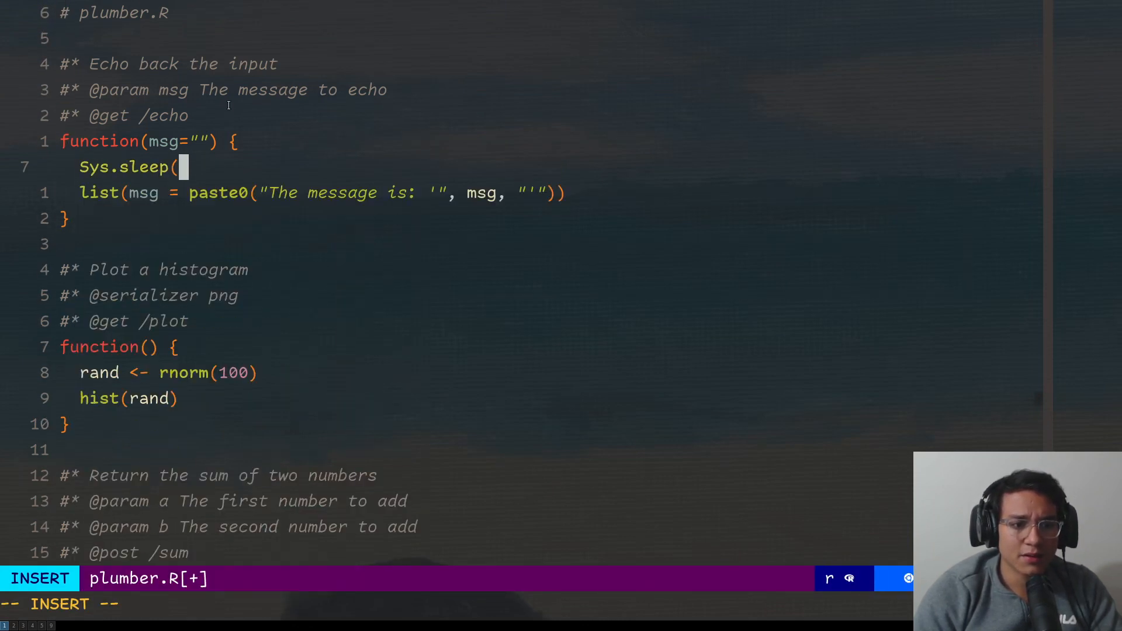
type("10)")
key("Delete")
key("Delete")
type("5")
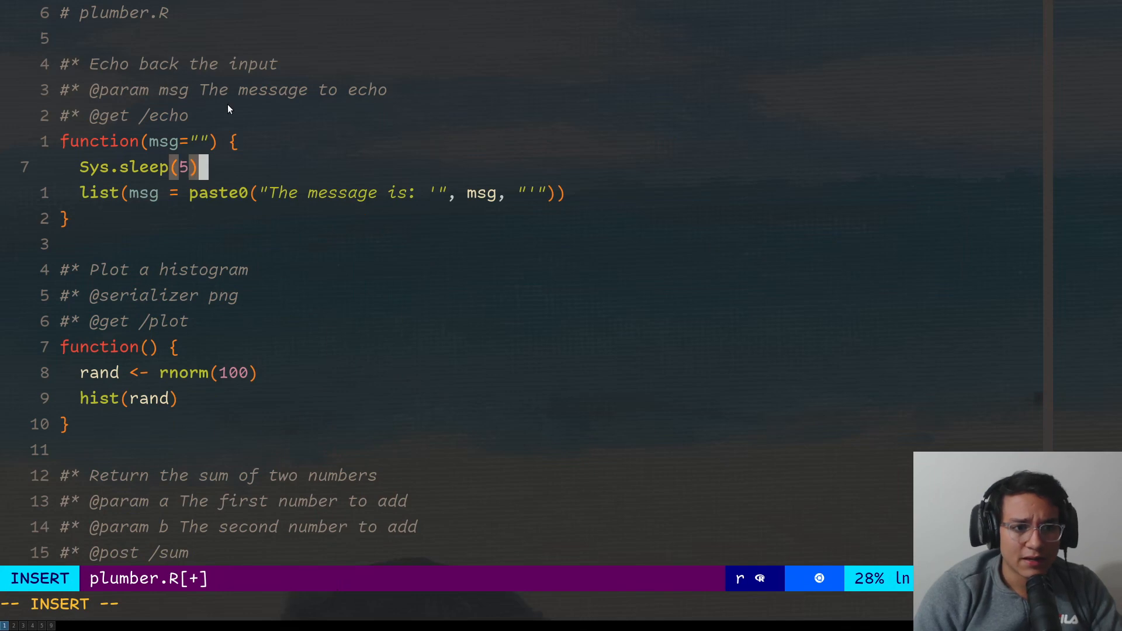
key("Escape")
type(":w")
key("Return")
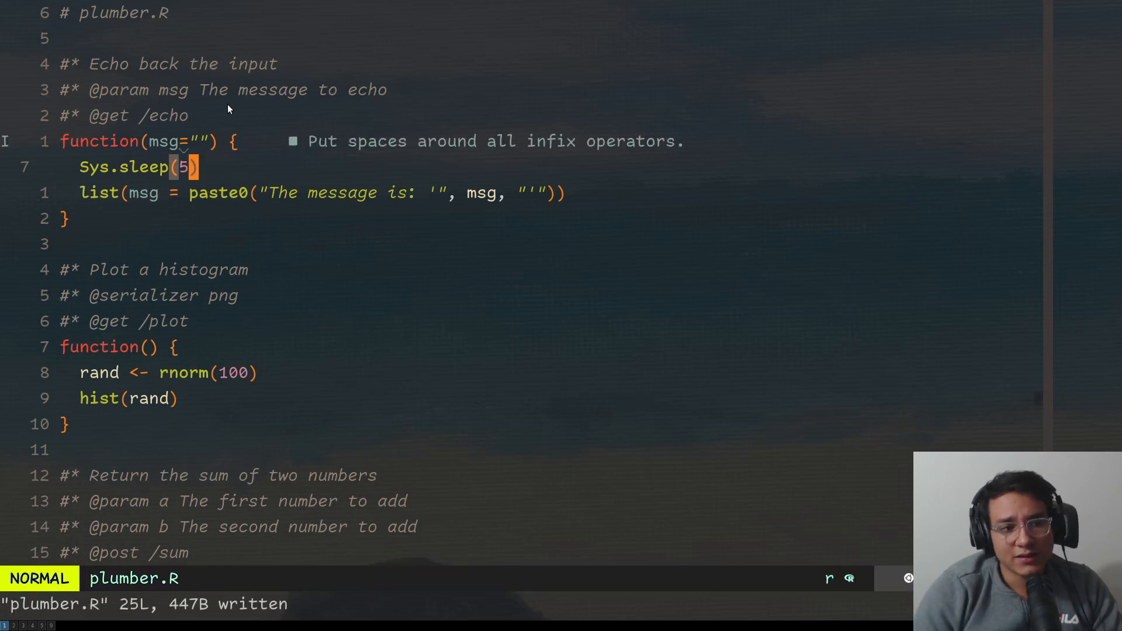
key("j")
key("shift+v")
key("Escape")
key("g")
key("g")
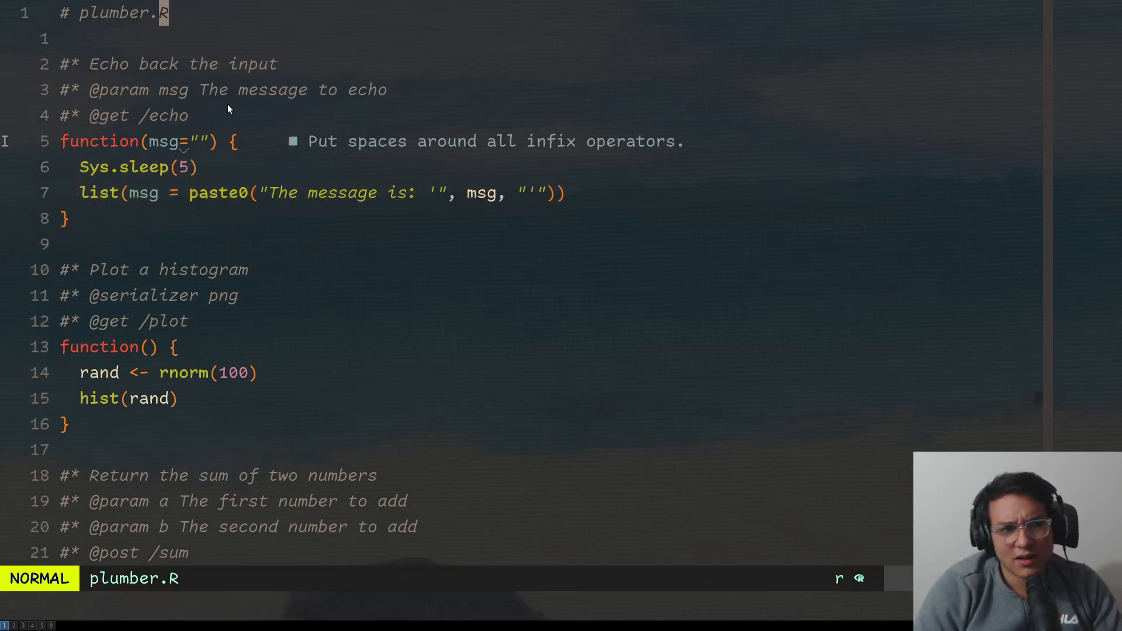
type("o")
key("Return")
key("ctrl+shift+v")
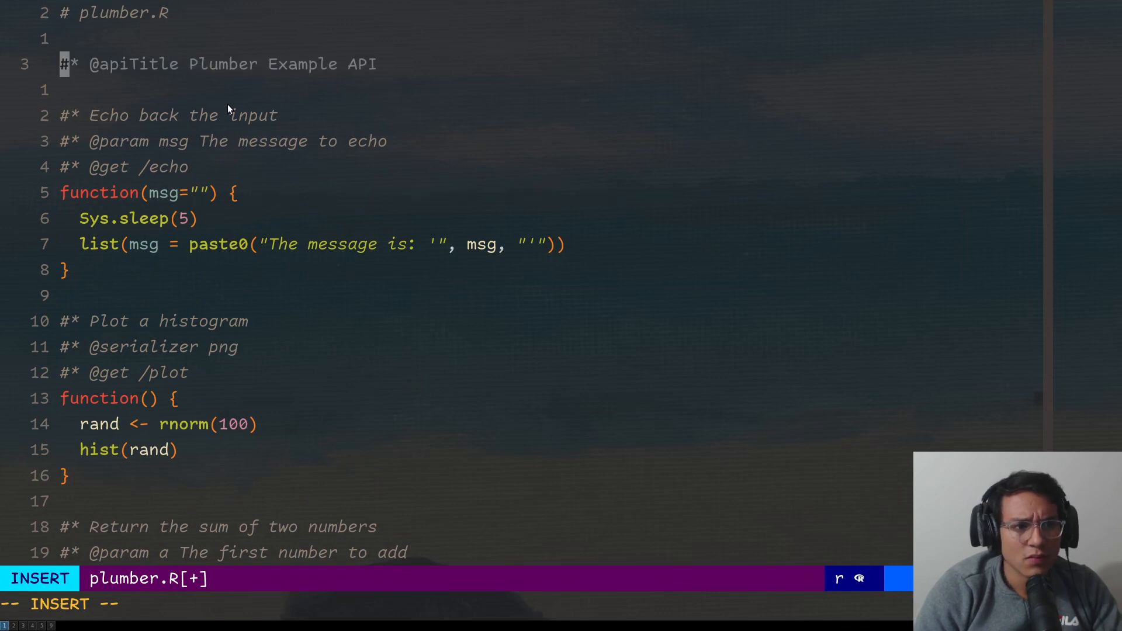
key("ctrl+u")
type("fun")
key("ctrl+u")
key("ctrl+u")
type("l")
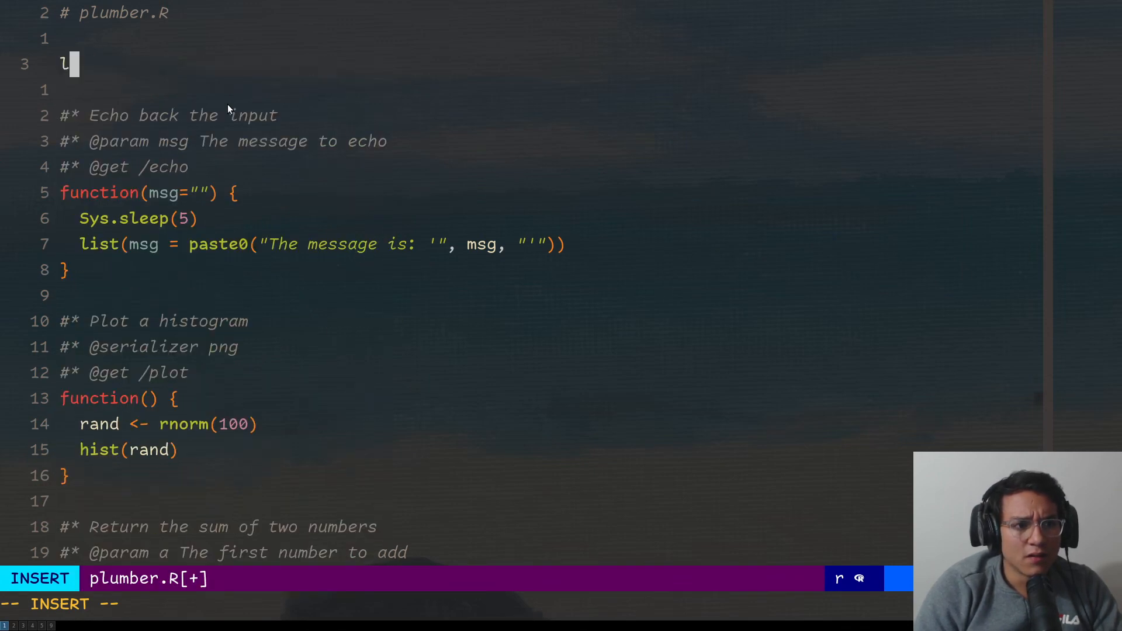
type("ong_function")
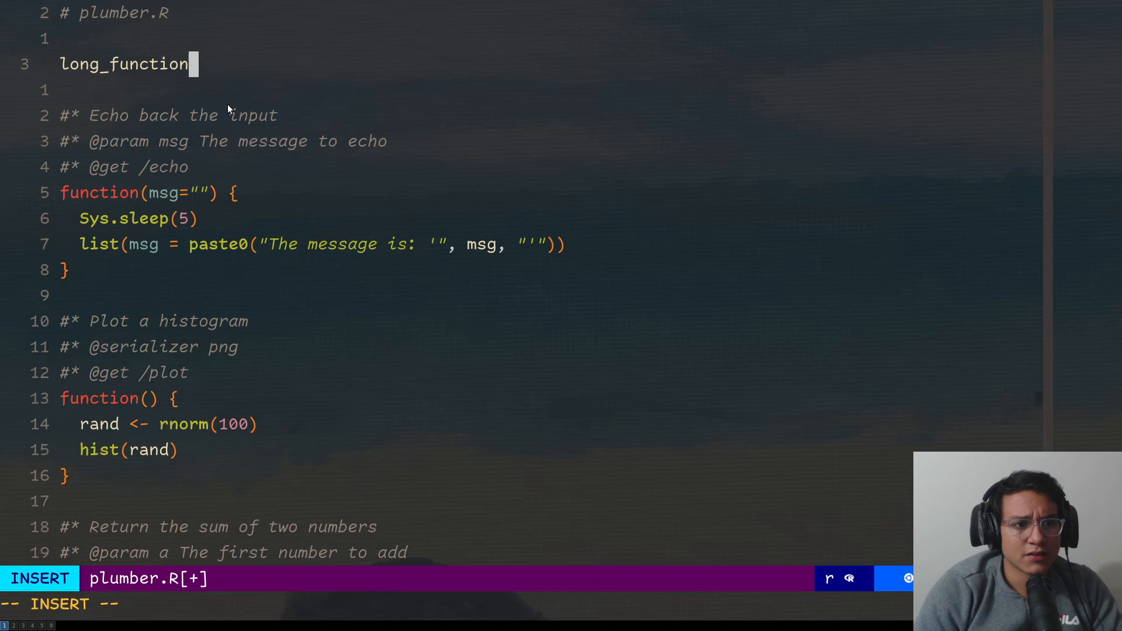
Define a slow long_function and save the file.
key("Tab")
key("Escape")
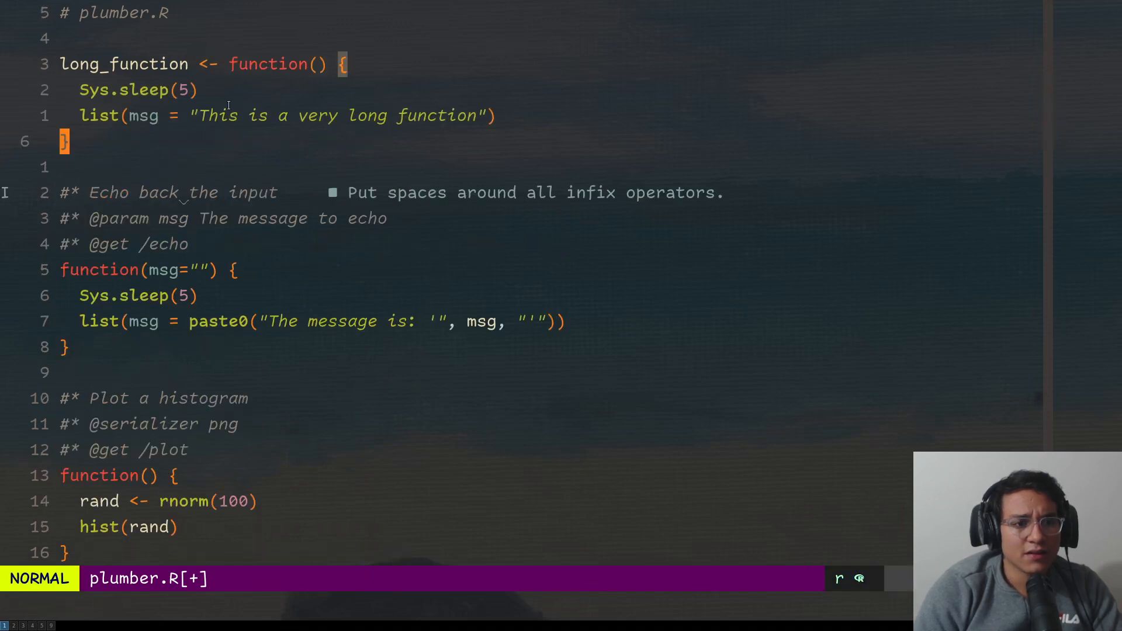
key(":w")
key("Return")
key("k")
type("kk")
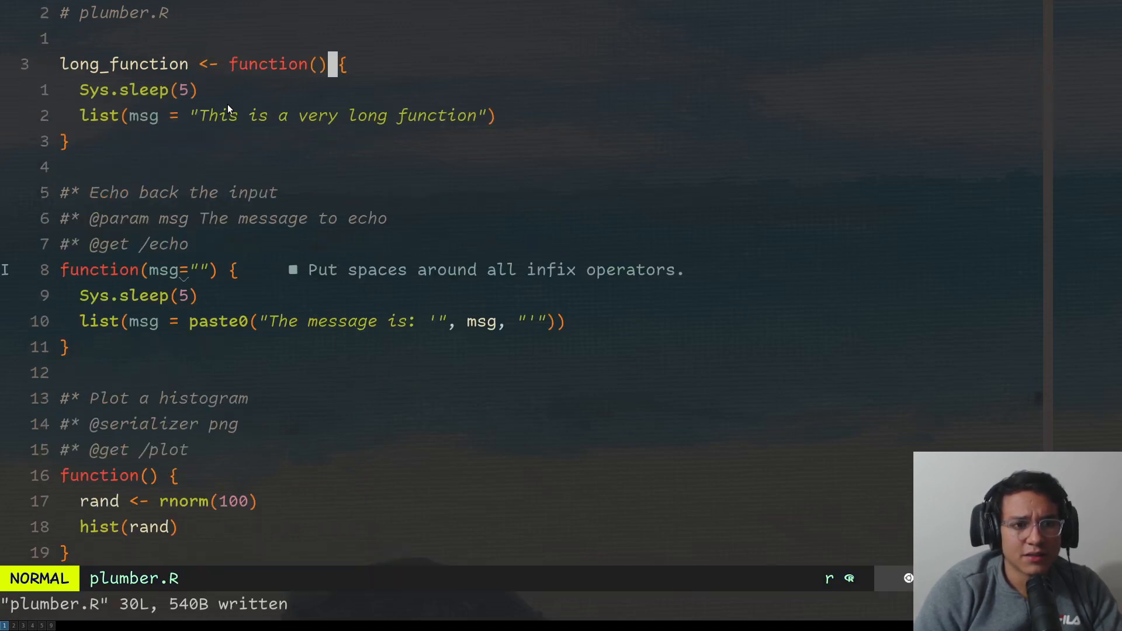
type("imsg = \"\"")
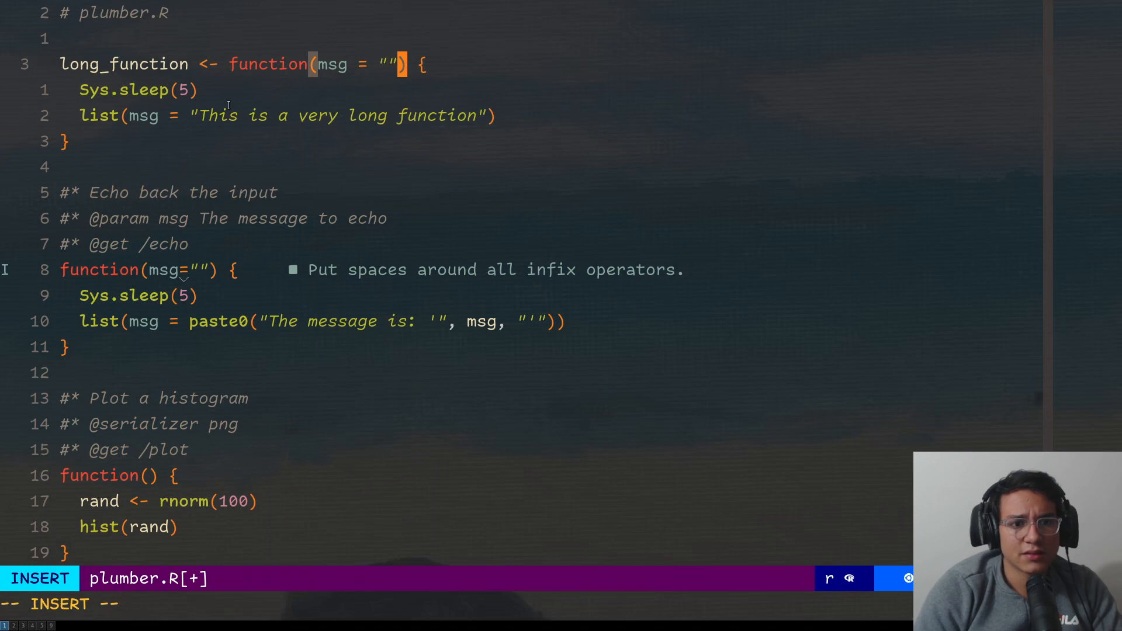
key("Escape")
type(":w")
key("Return")
Replace the echo endpoint body with a long_function call and save plumber.R.
key("j")
key("j")
key("}")
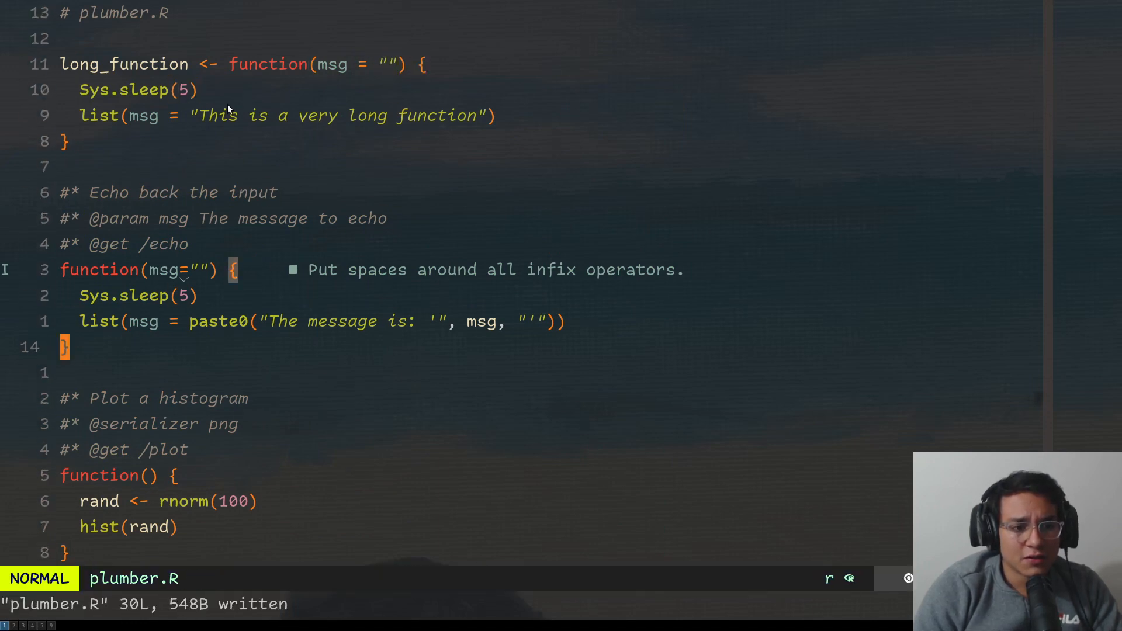
key("k")
key("k")
type("cjlon")
key("Tab")
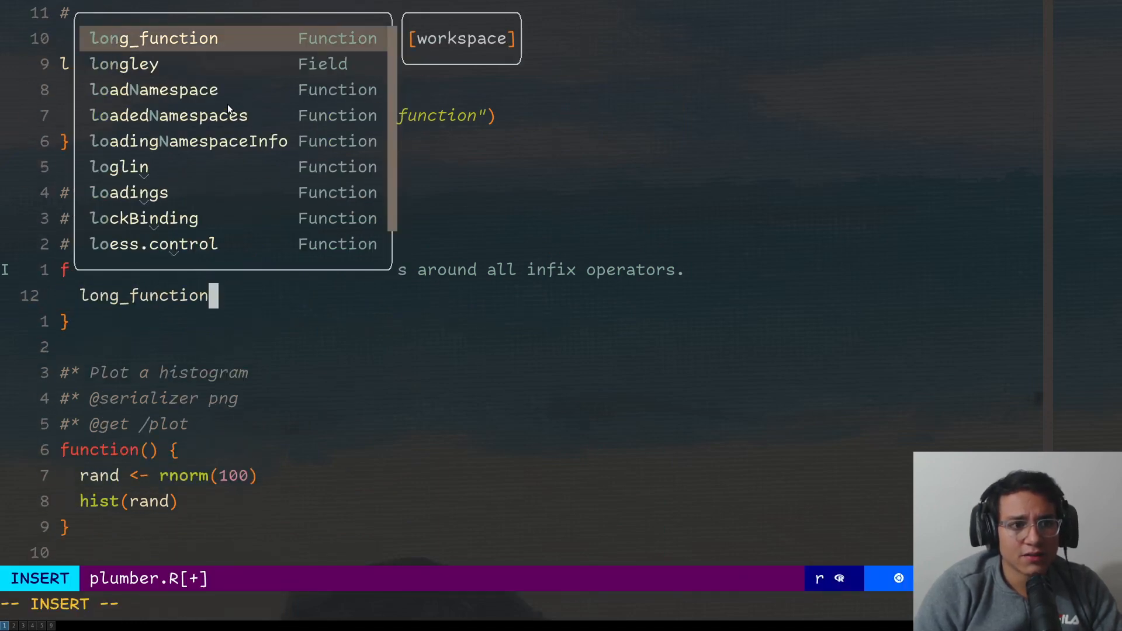
type("(msg)")
key("Escape")
type(":w")
key("Return")
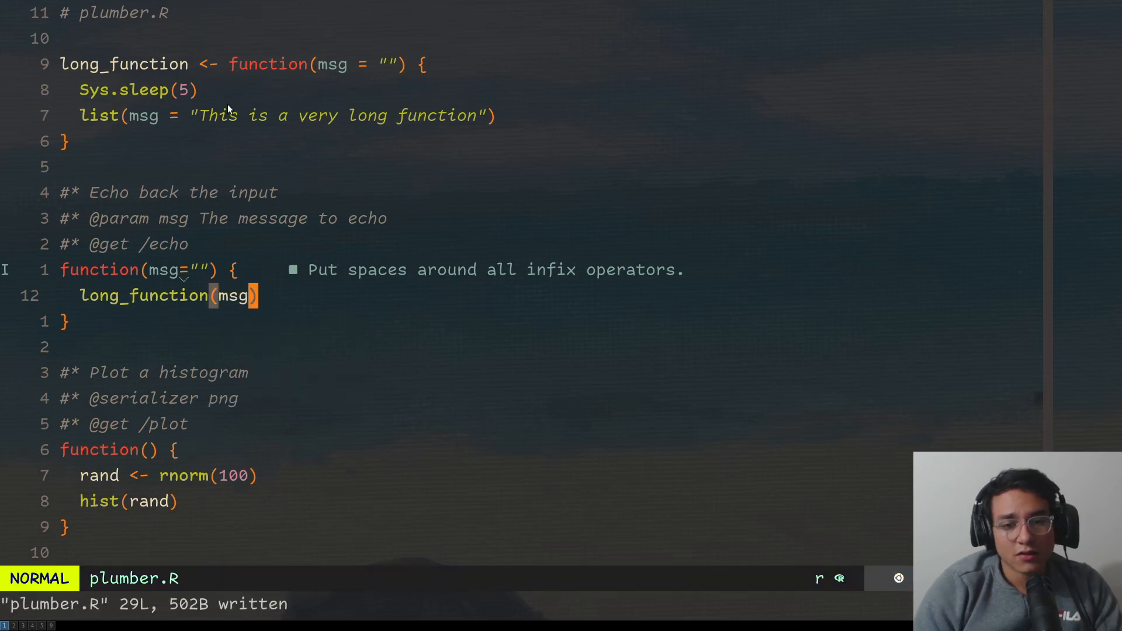
key("k")
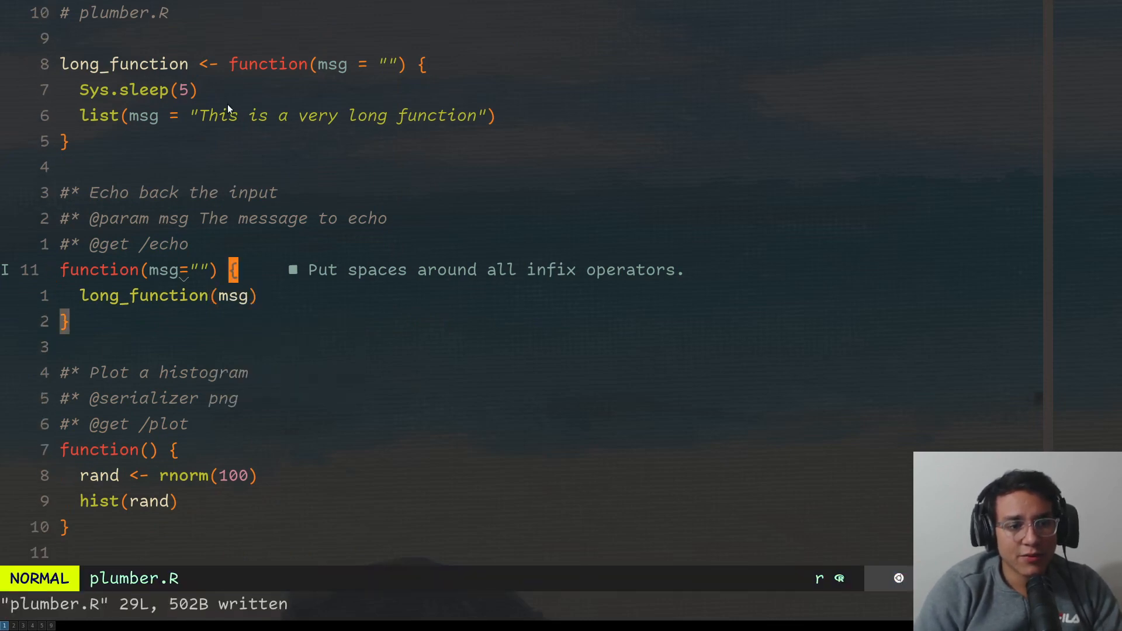
key("j")
key("h")
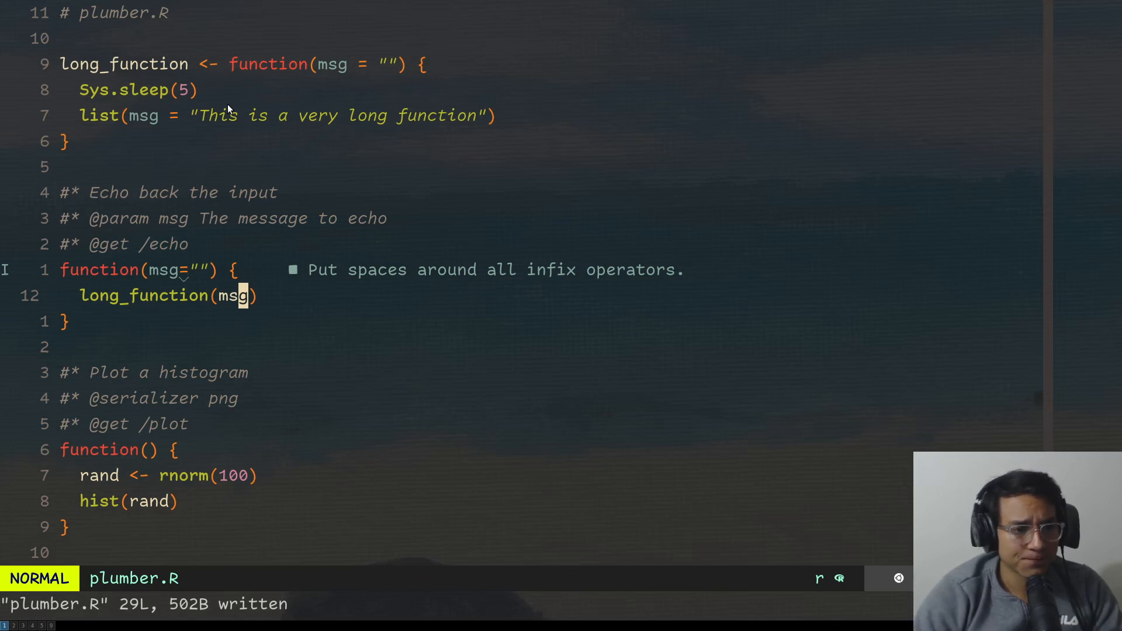
key("colon")
type("w")
key("Return")
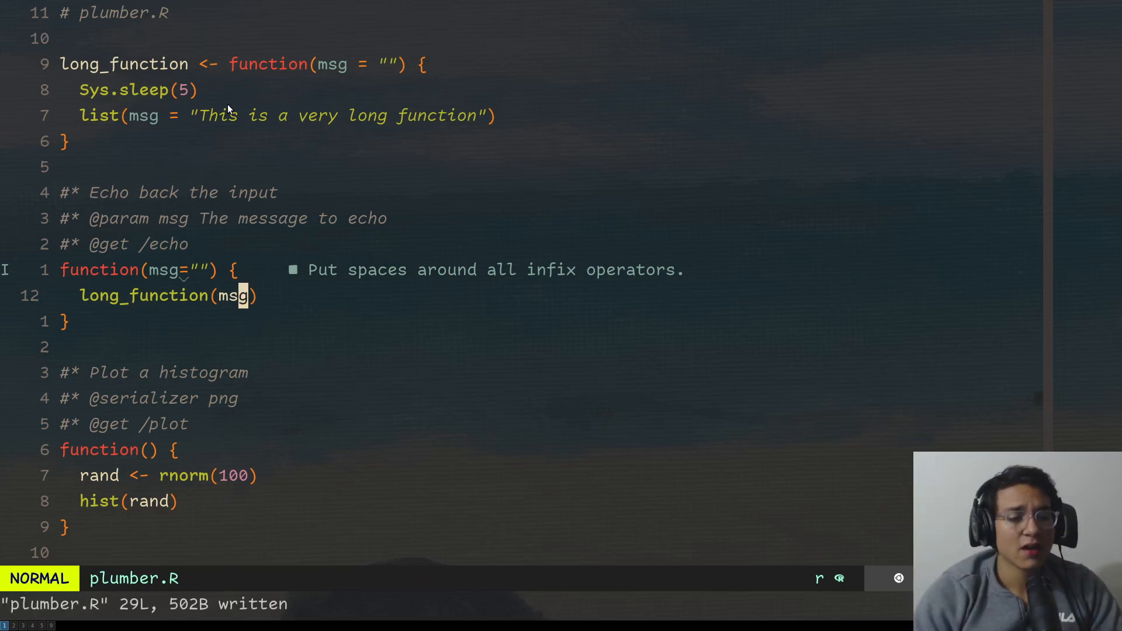
Change long_function to return the incoming msg instead of the fixed string.
key("k")
key("k")
key("k")
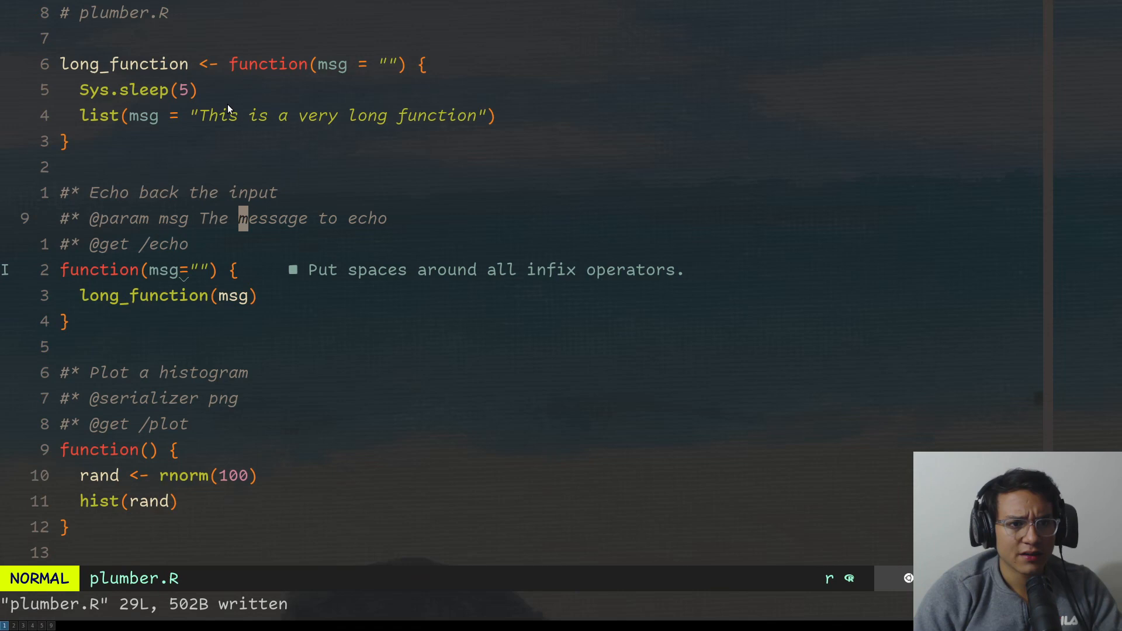
key("k")
key("k")
key("k")
key("j")
key("j")
type("v")
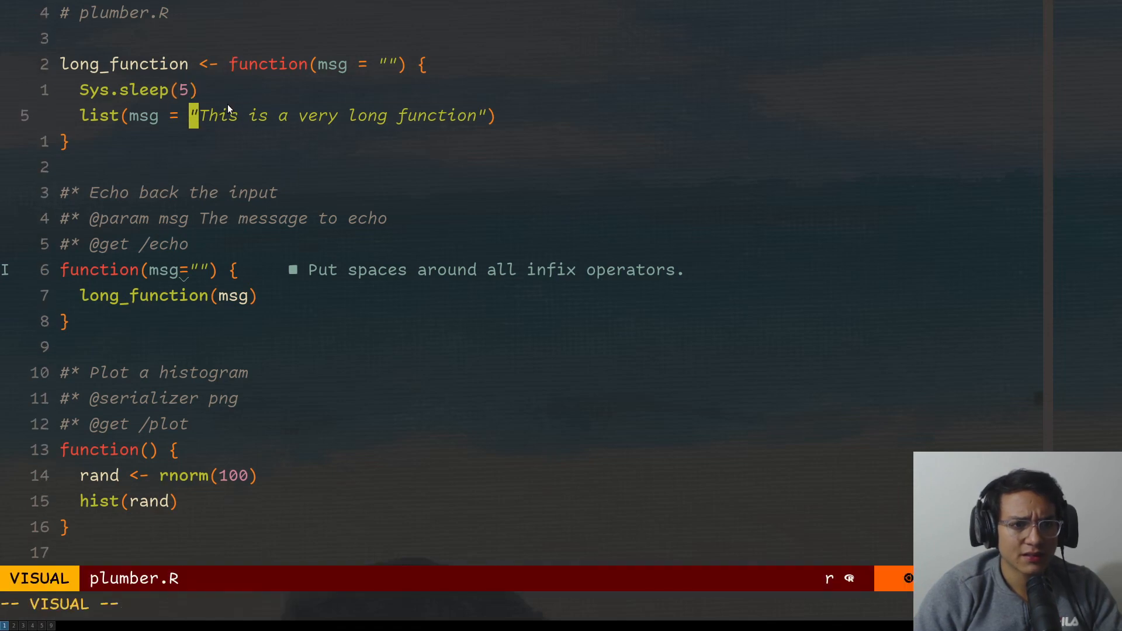
type("f\"cmsg")
key("Escape")
type(":w")
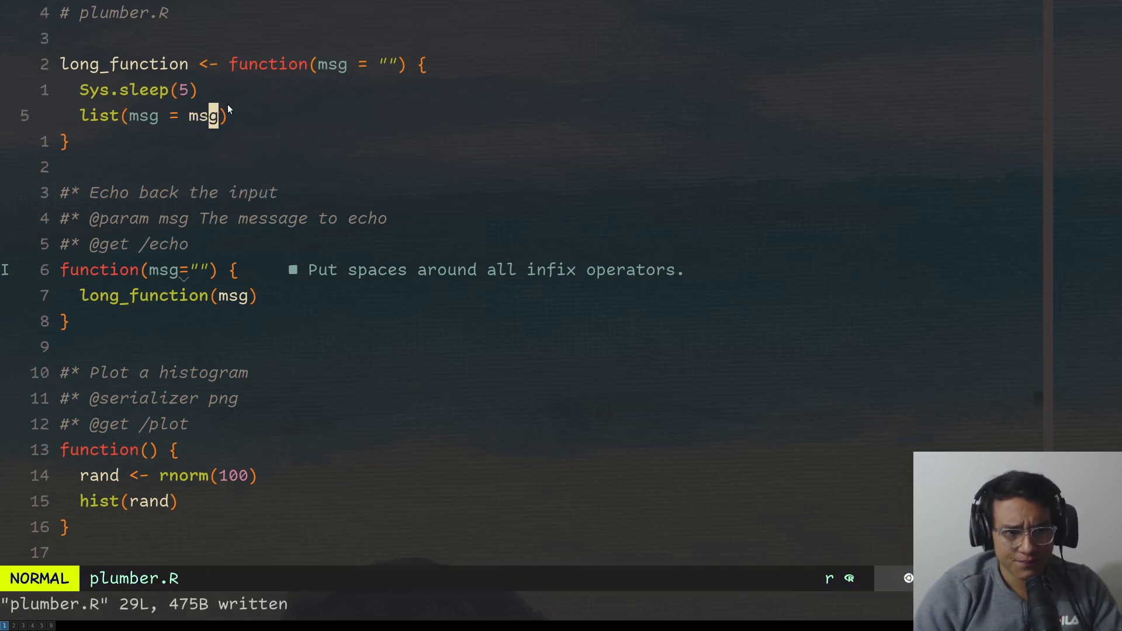
type("j")
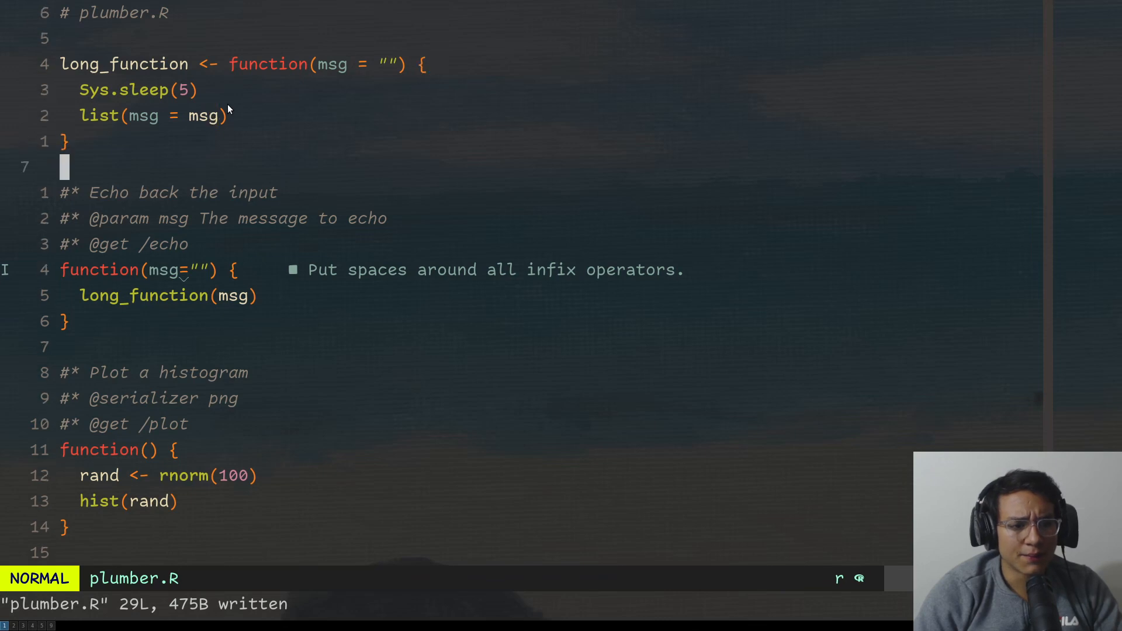
key("j")
key("j")
key("j")
key("j")
key("j")
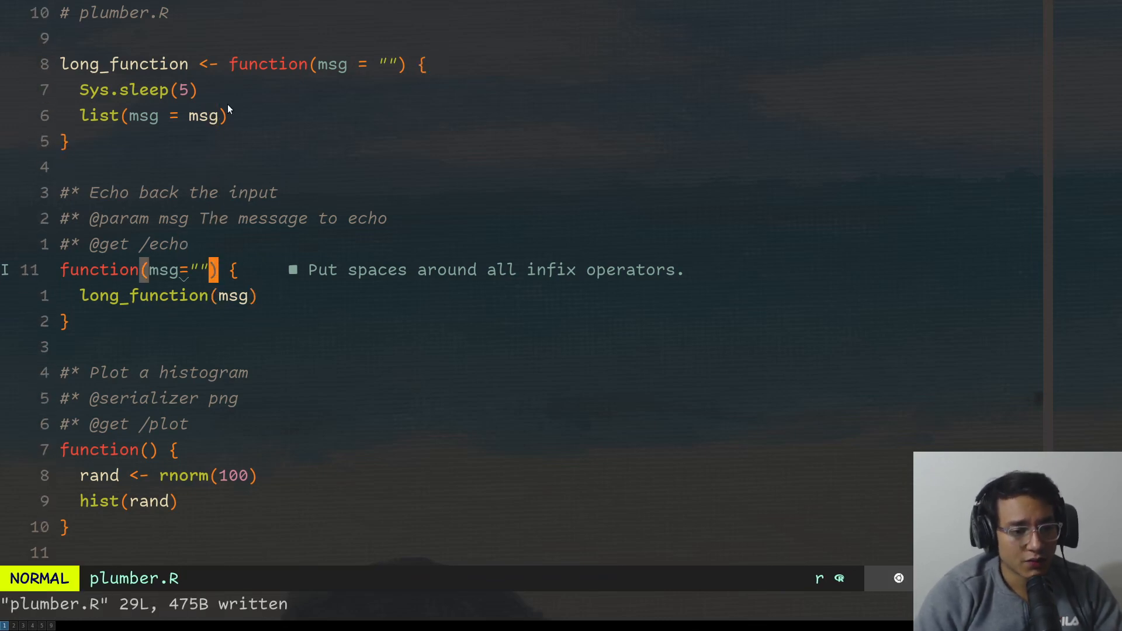
type("j:qa")
Quit Neovim, open entrypoint.R and copy the Faucet README example code.
key("Return")
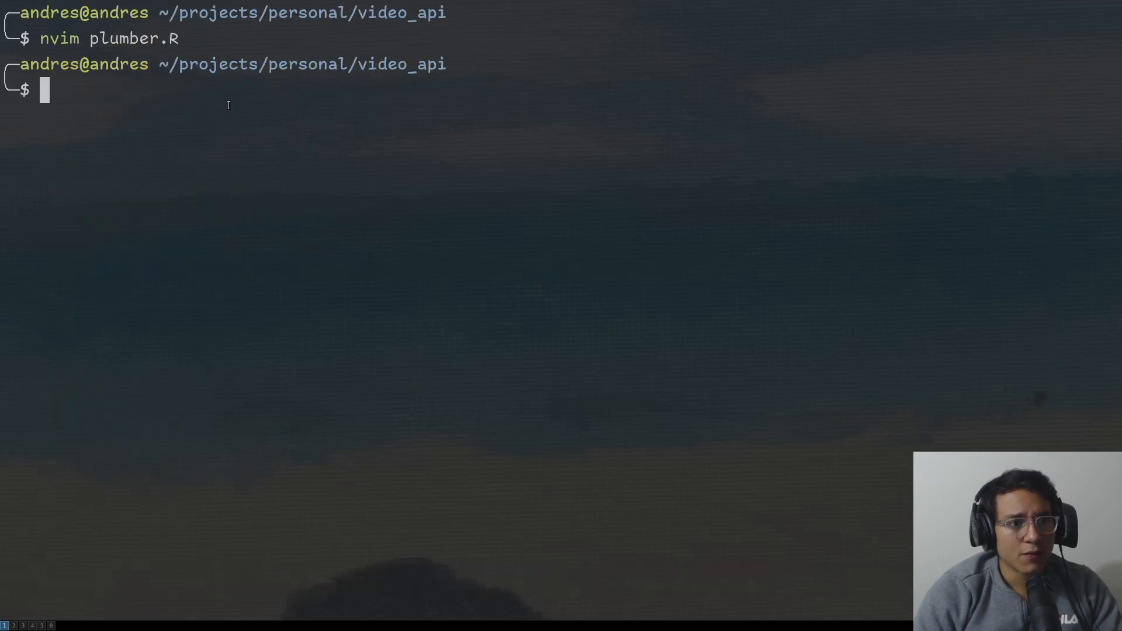
type("nvim entry")
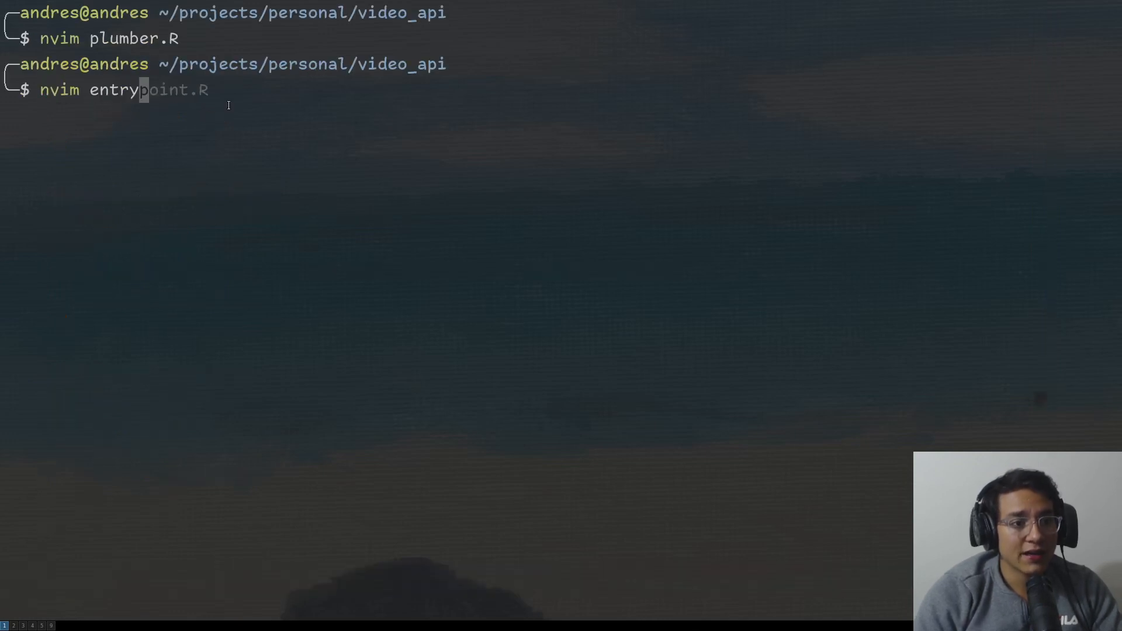
key("Right")
key("Return")
key("super+2")
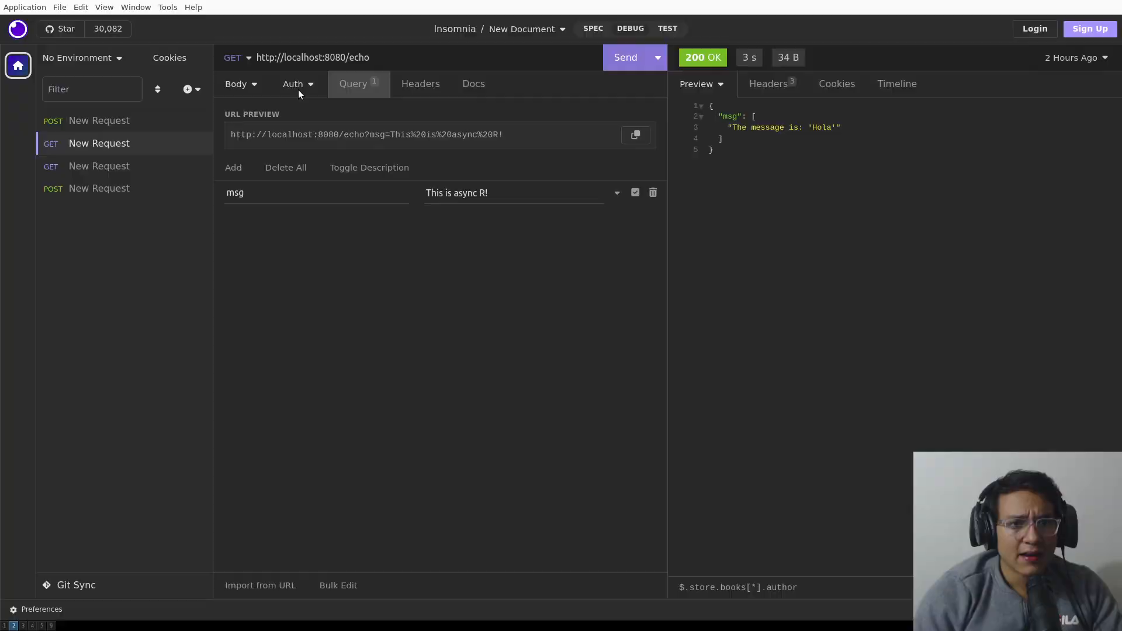
key("super+3")
left_click(211, 10)
scroll(380, 398, "down", 3)
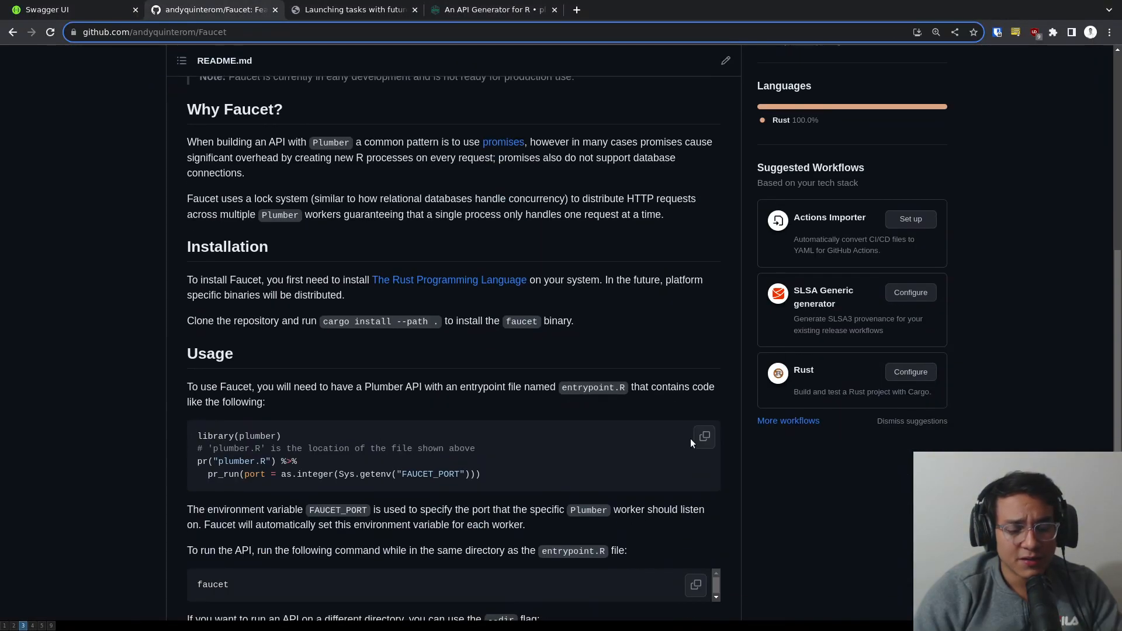
left_click(704, 438)
Paste the example into entrypoint.R, save it and mark the FAUCET_PORT port expression.
key("super+1")
type("plumber")
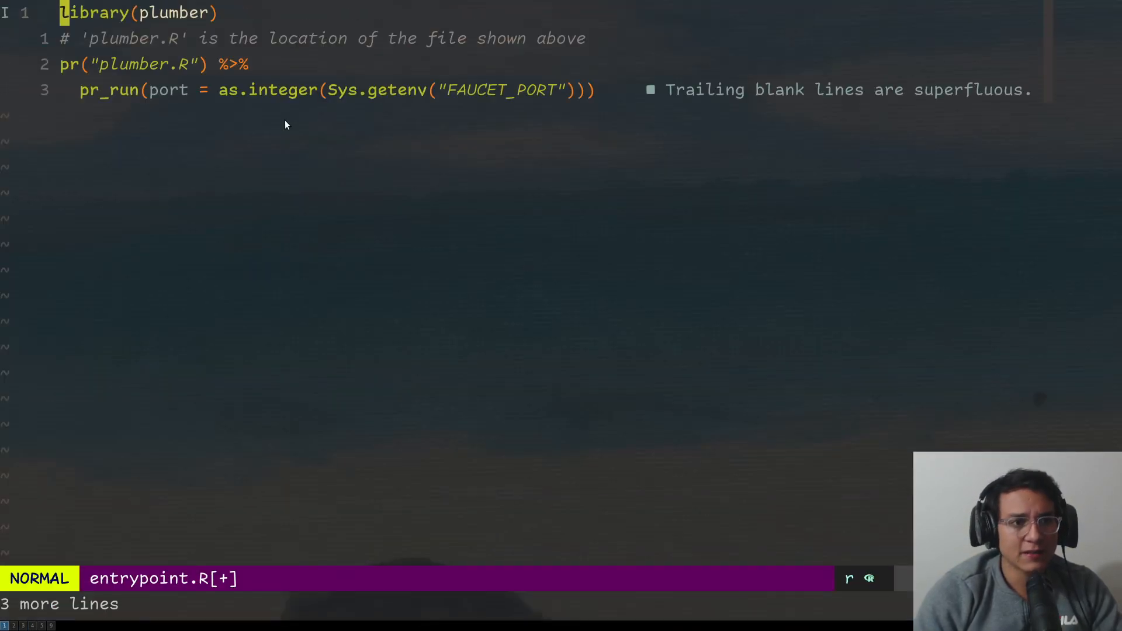
type(":w")
key("Return")
left_click_drag(319, 92, 590, 92)
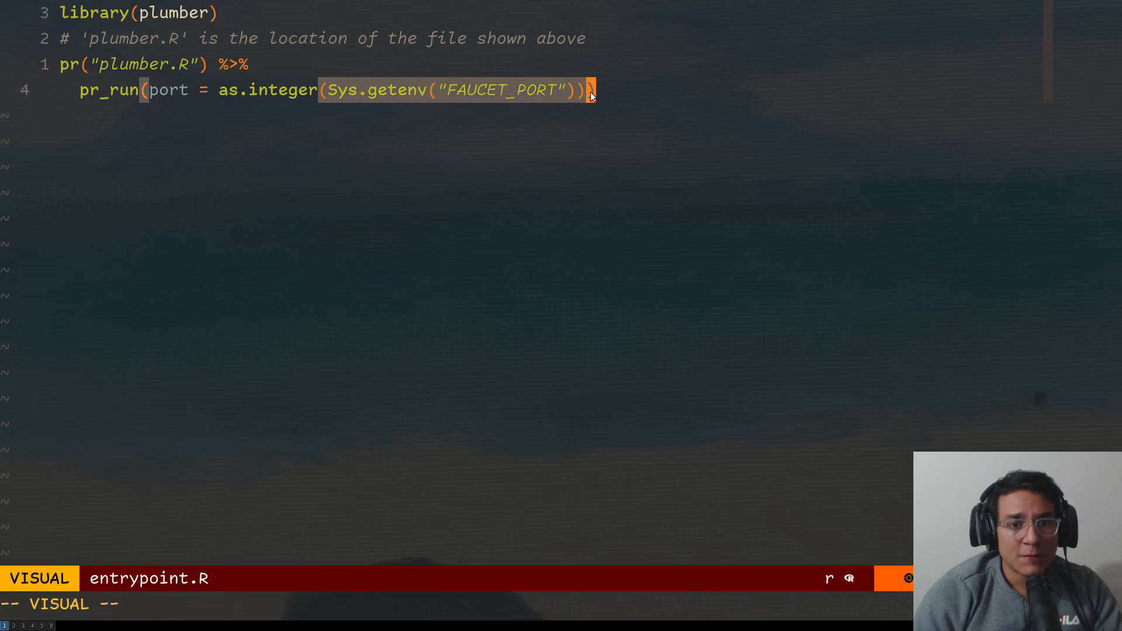
key("Escape")
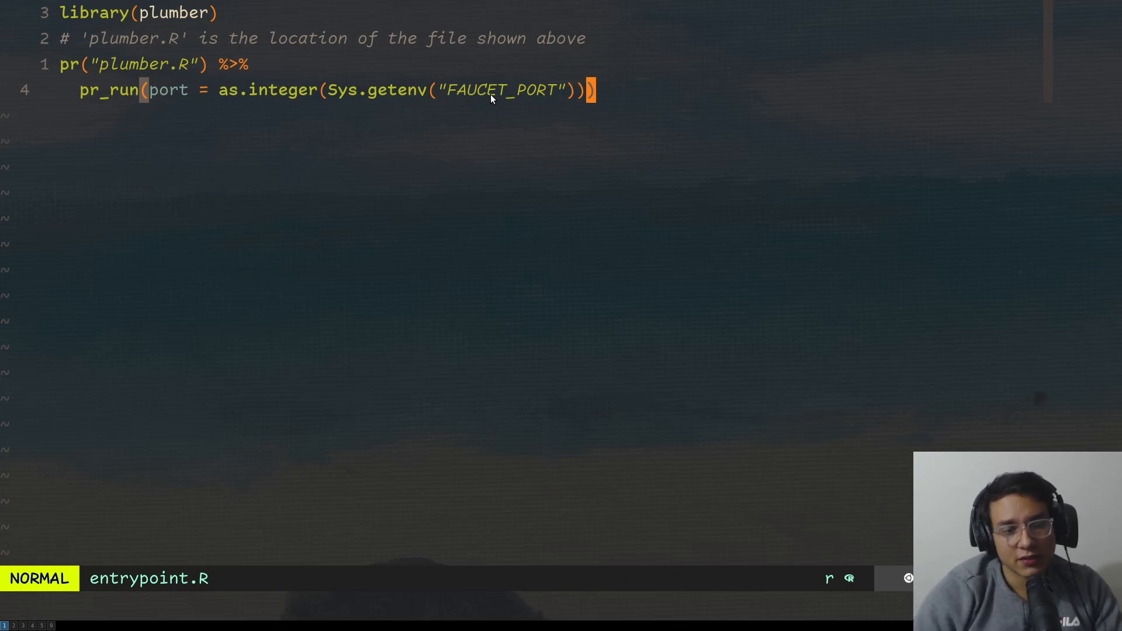
type(":wq")
Exit to the shell, show faucet --help and highlight the directory option entry.
key("Return")
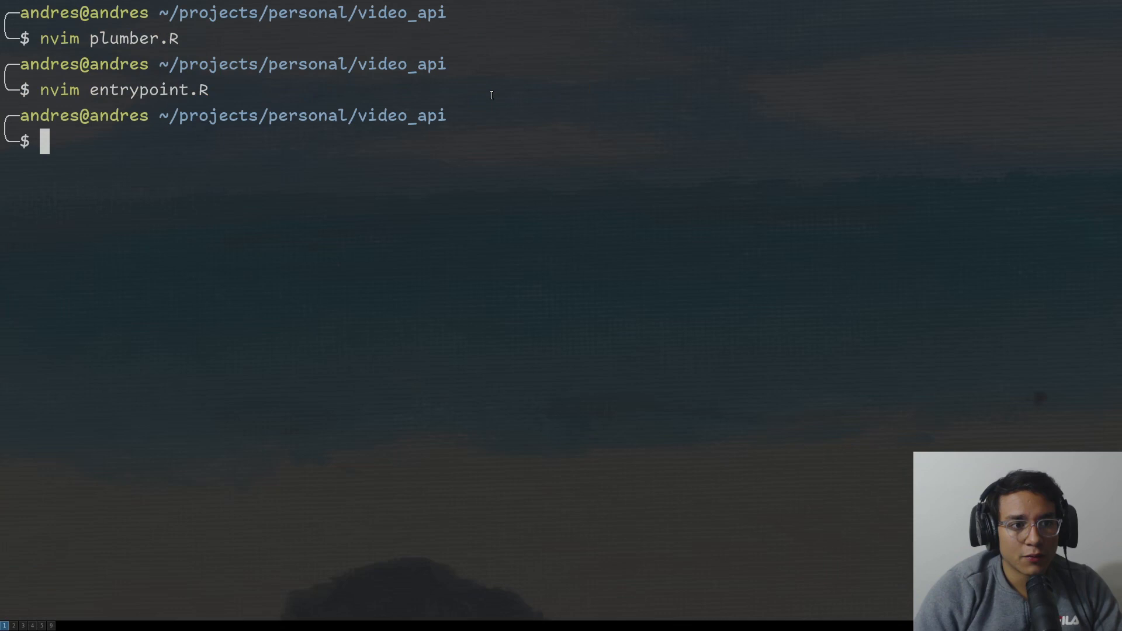
key("ctrl+l")
type("fa")
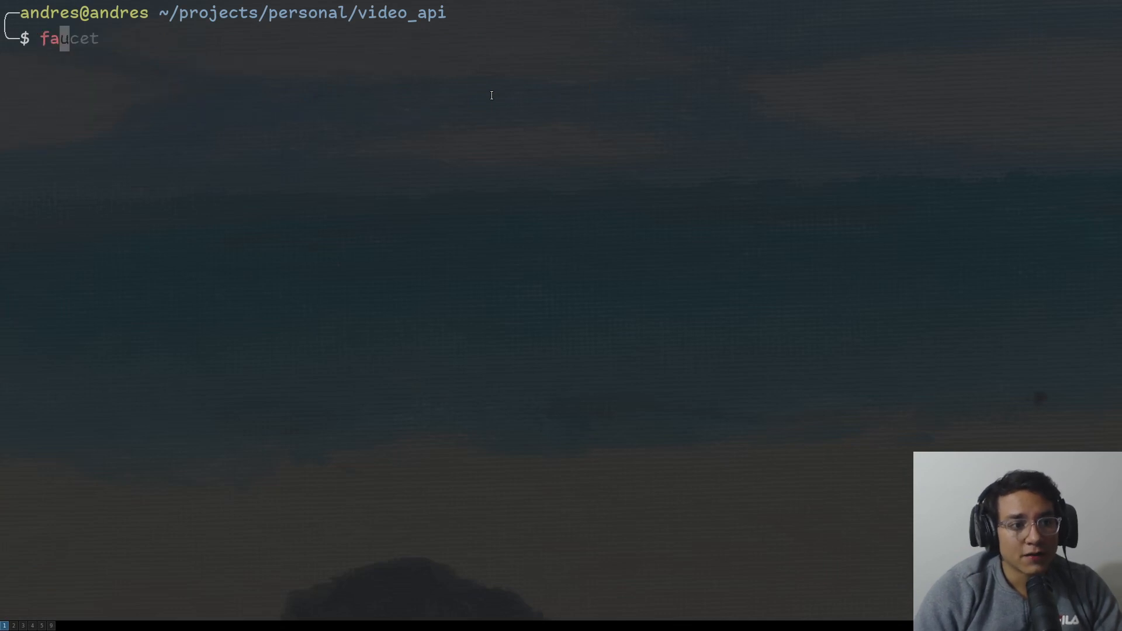
type("ucet --help")
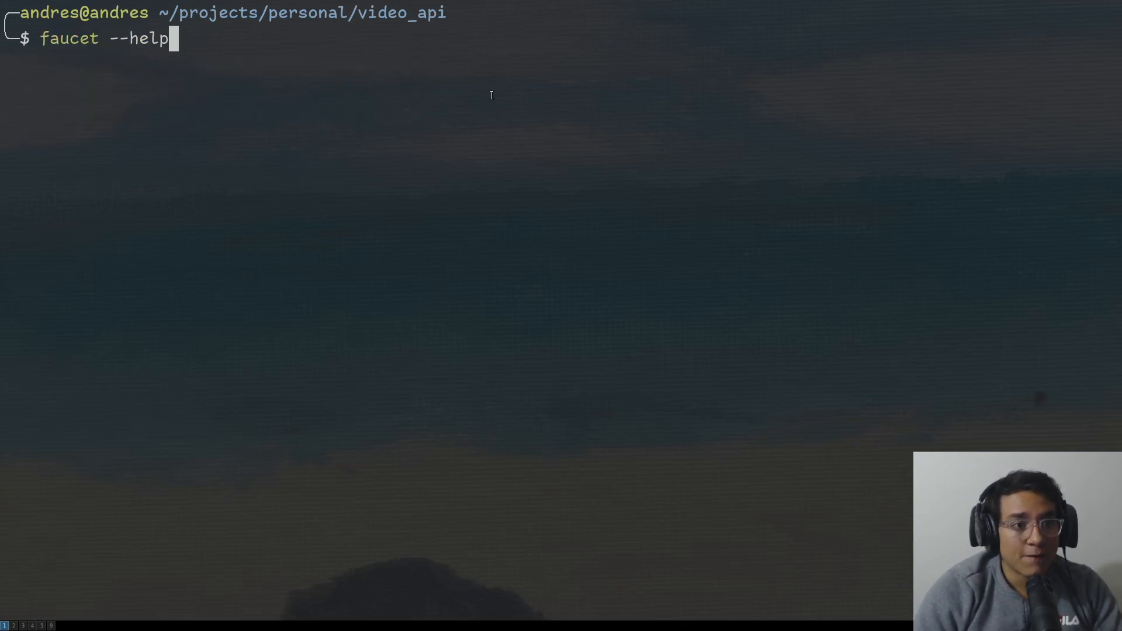
key("Return")
scroll(491, 95, "up", 5)
scroll(351, 132, "up", 2)
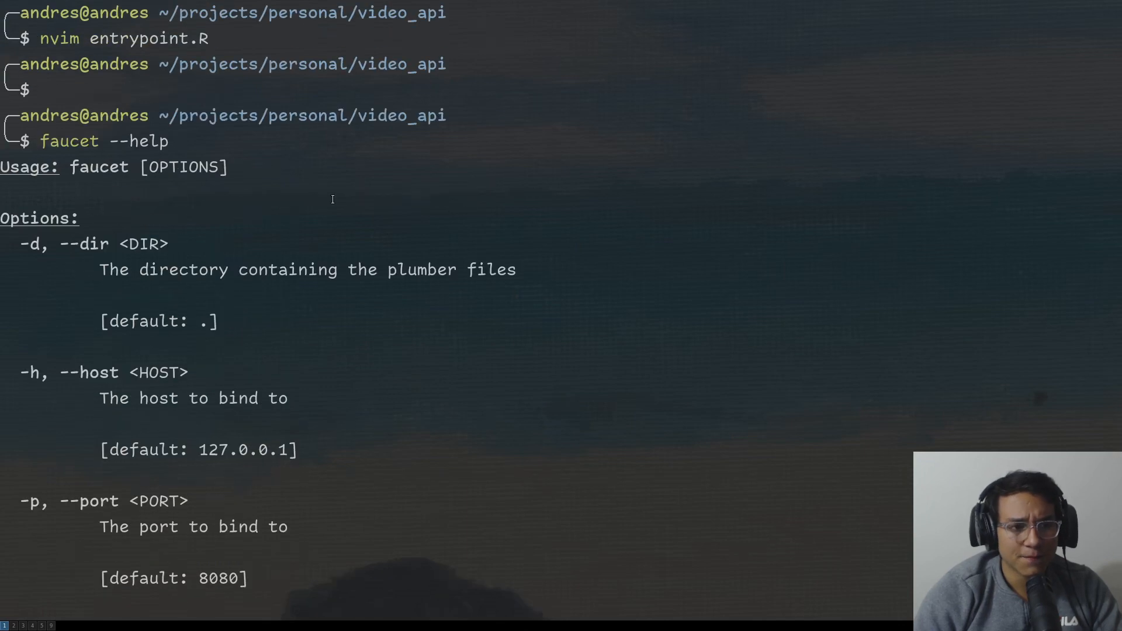
scroll(213, 186, "down", 2)
left_click_drag(102, 116, 573, 123)
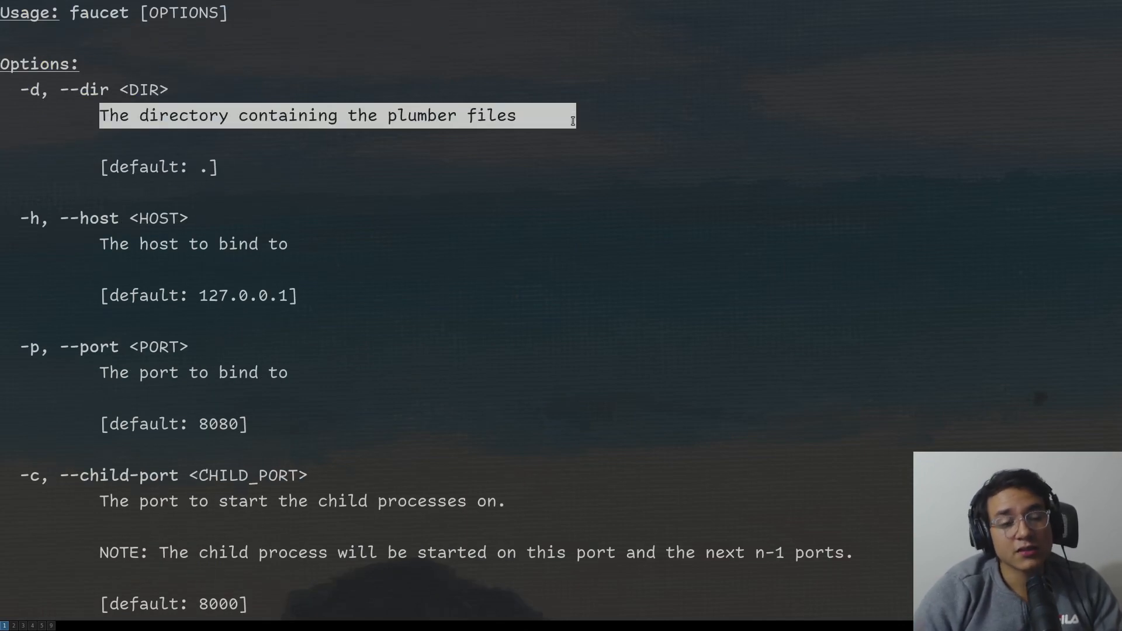
key("super+2")
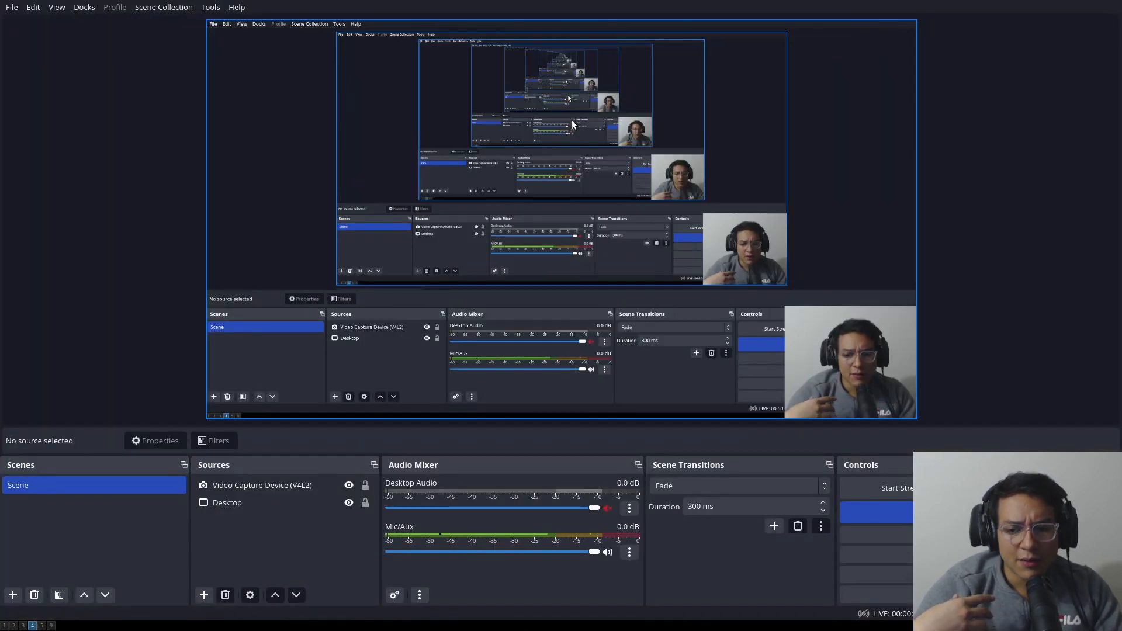
key("super+1")
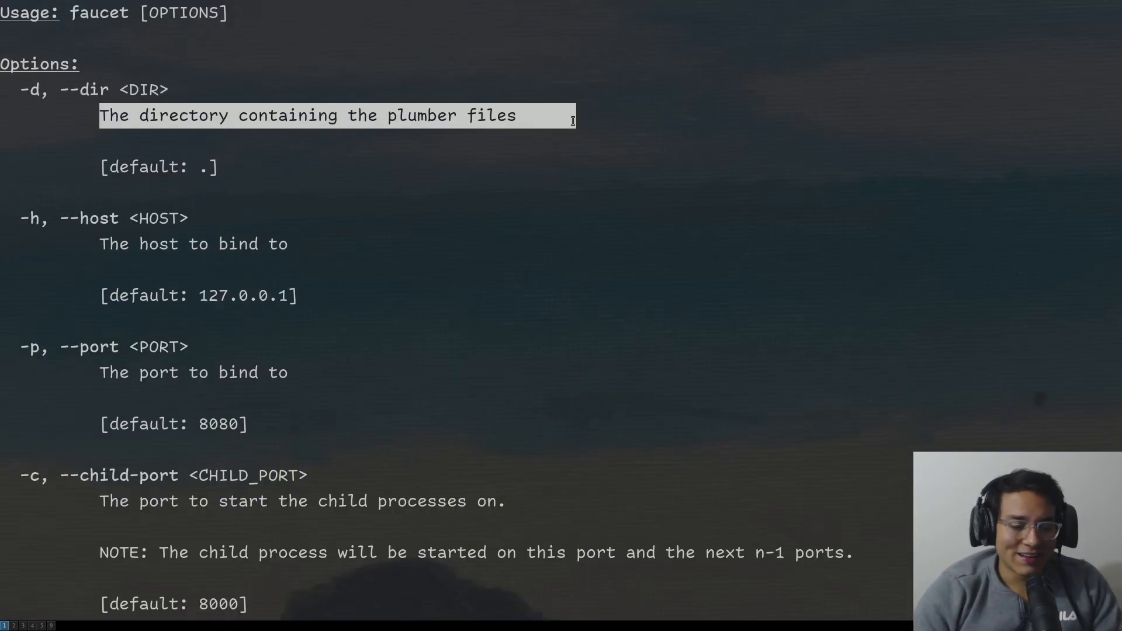
left_click_drag(273, 167, 2, 87)
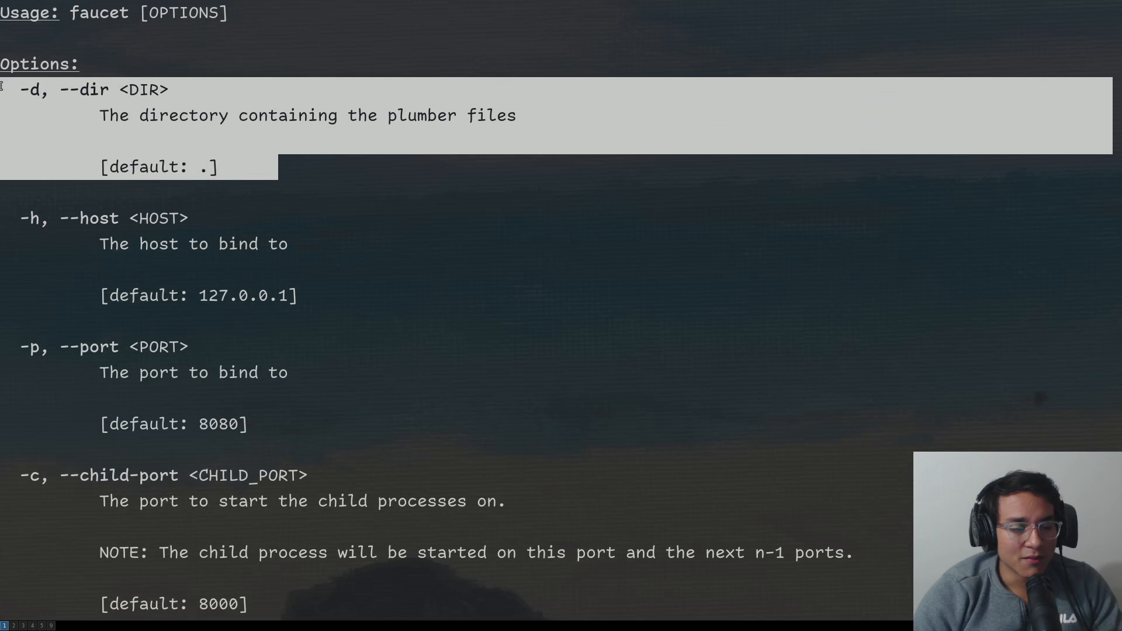
left_click_drag(99, 115, 733, 106)
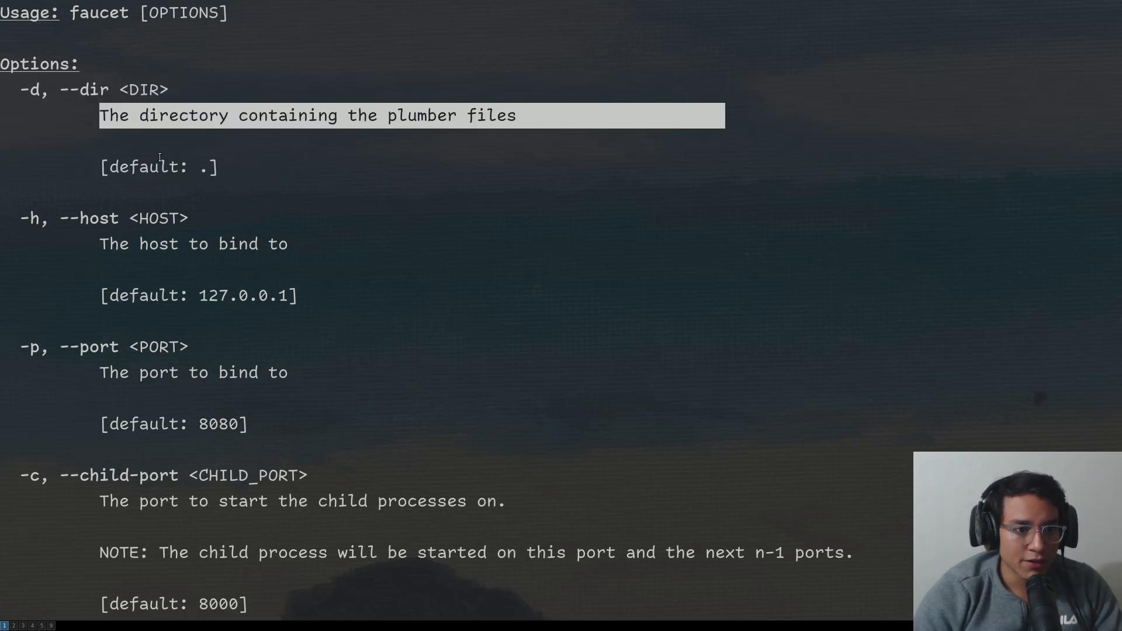
Highlight the host, child-port and workers options with the default worker count note.
left_click_drag(12, 216, 298, 295)
left_click(255, 296)
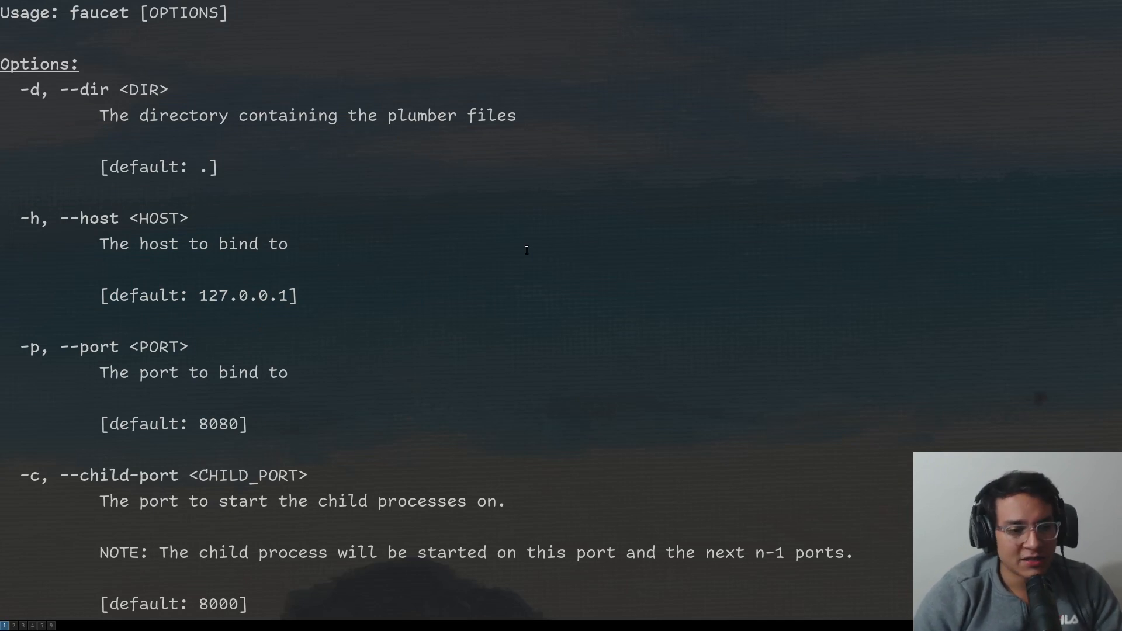
left_click_drag(303, 295, 12, 216)
scroll(263, 263, "down", 3)
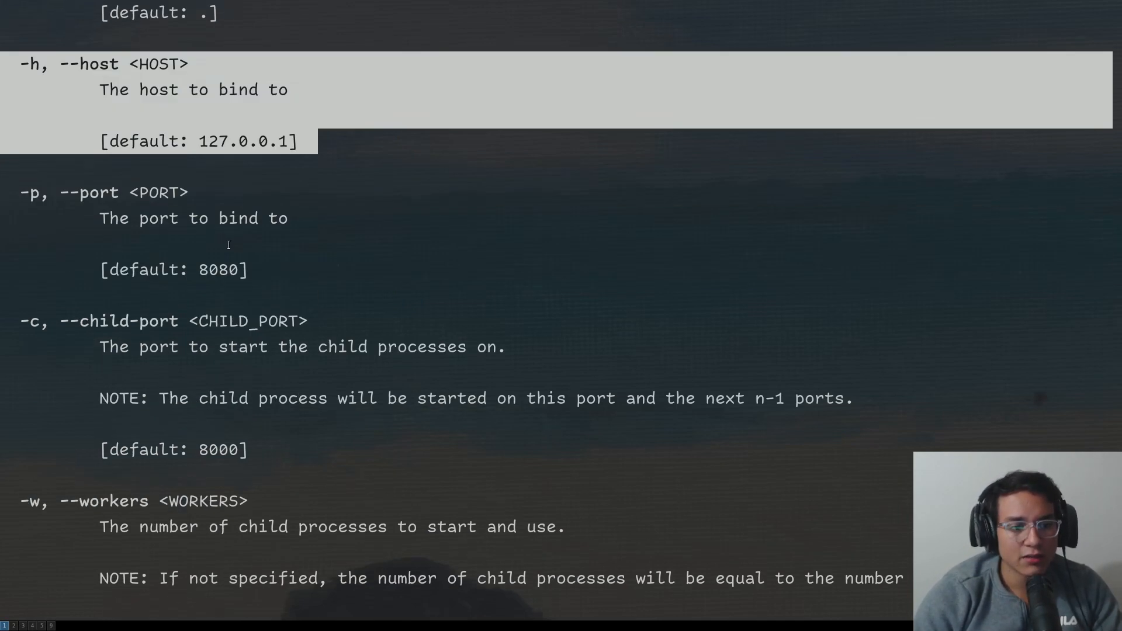
mouse_move(290, 271)
left_mouse_down()
mouse_move(25, 230)
mouse_move(3, 192)
left_mouse_up()
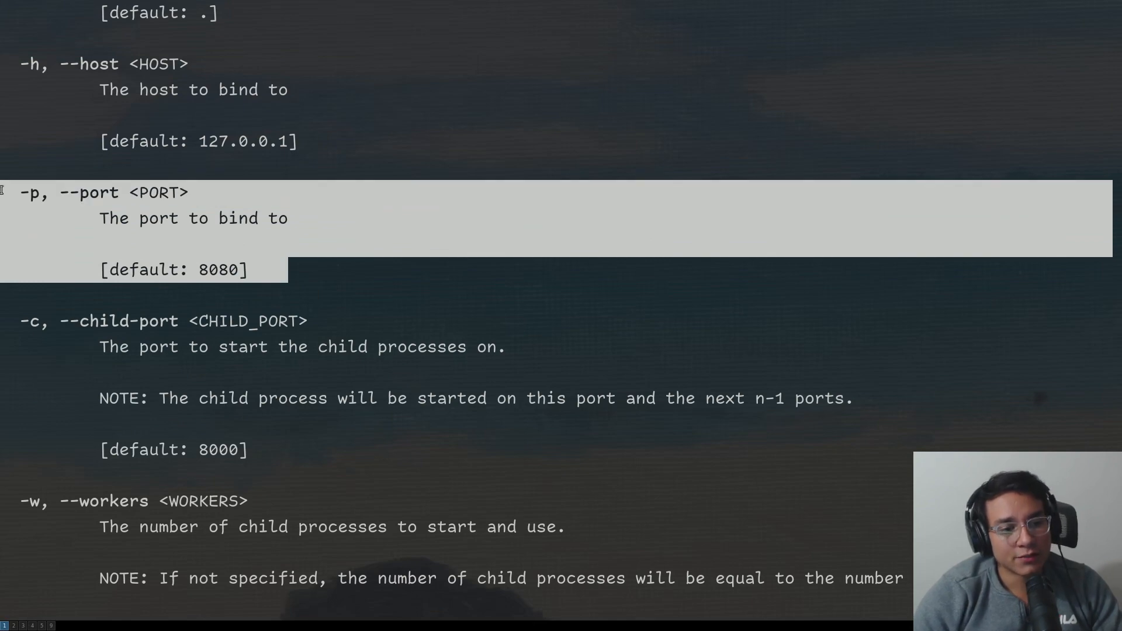
scroll(263, 263, "down", 3)
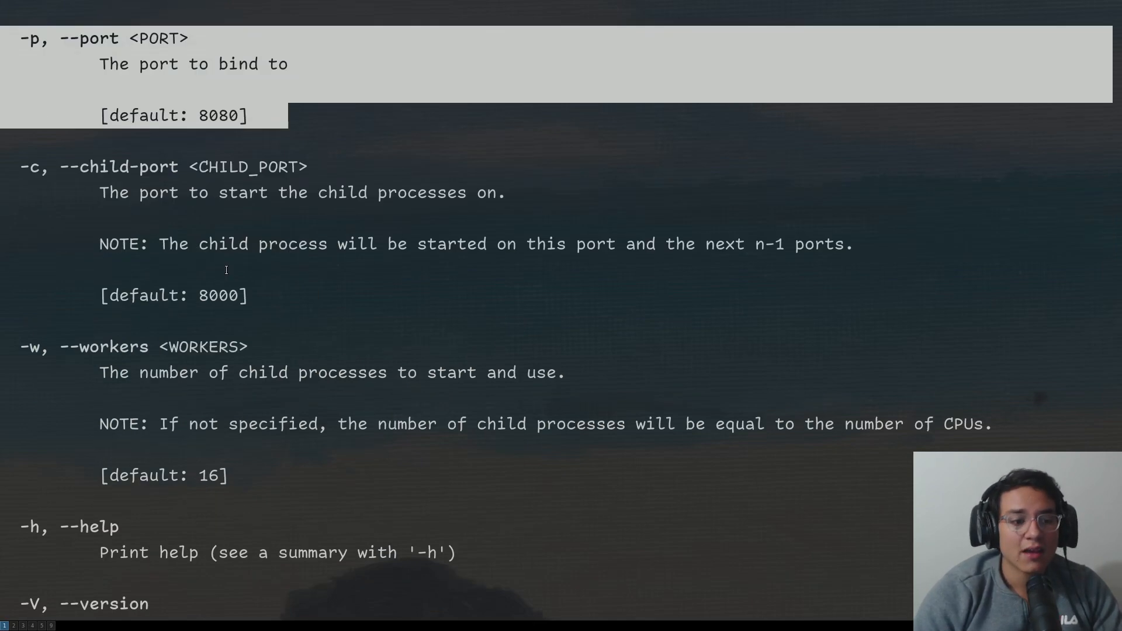
left_click_drag(28, 167, 388, 300)
left_click(375, 267)
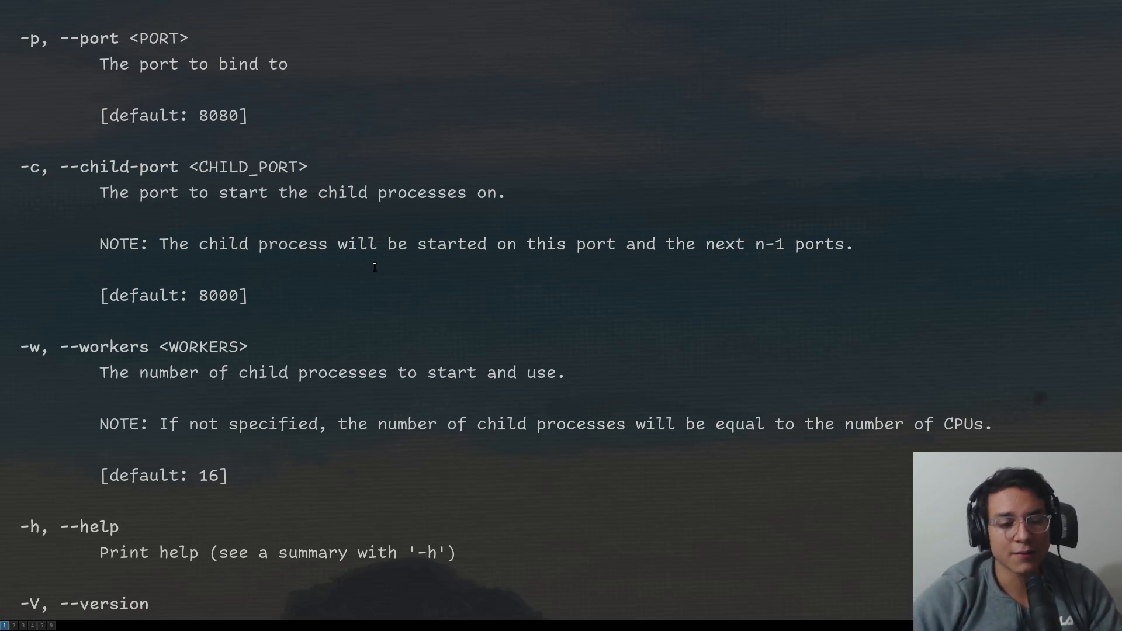
scroll(375, 267, "down", 3)
left_click_drag(31, 242, 321, 346)
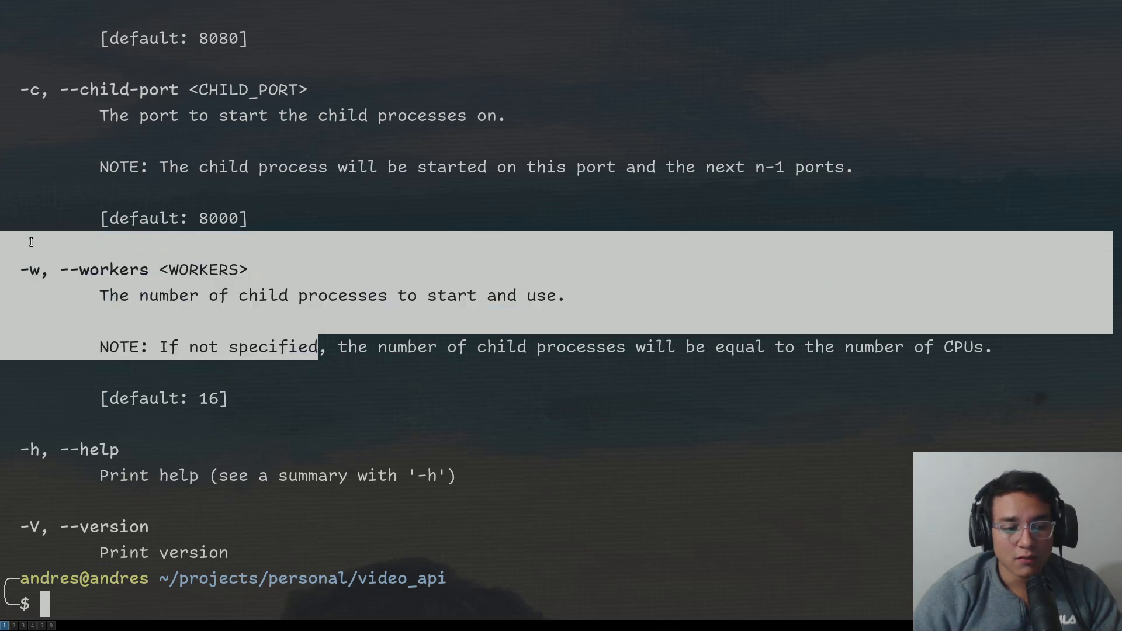
left_click(268, 338)
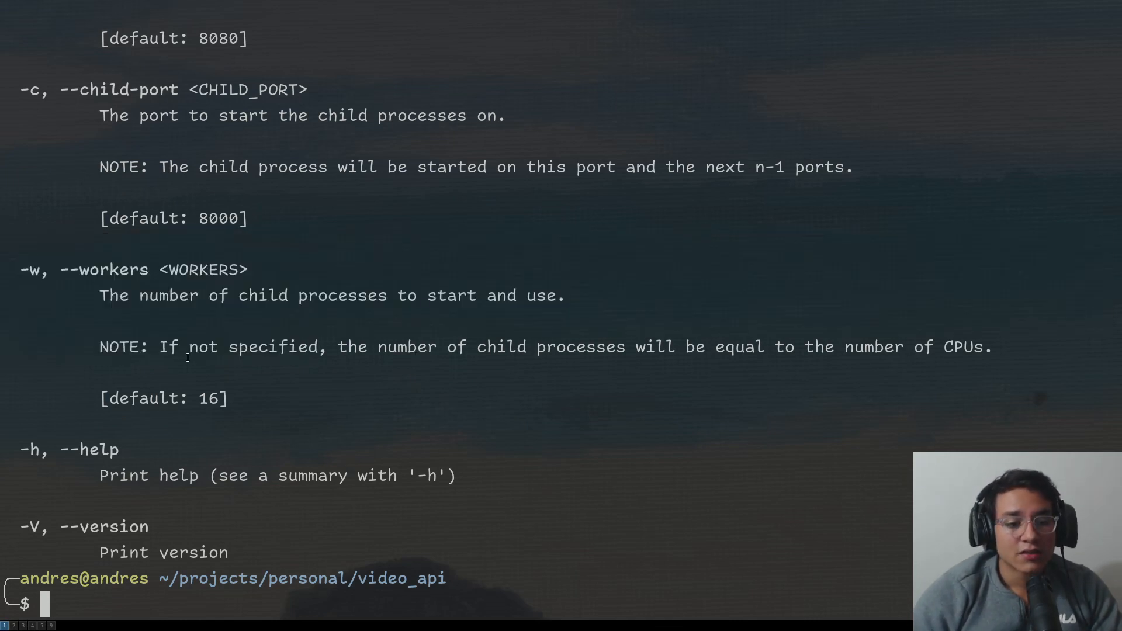
left_click_drag(159, 347, 1010, 352)
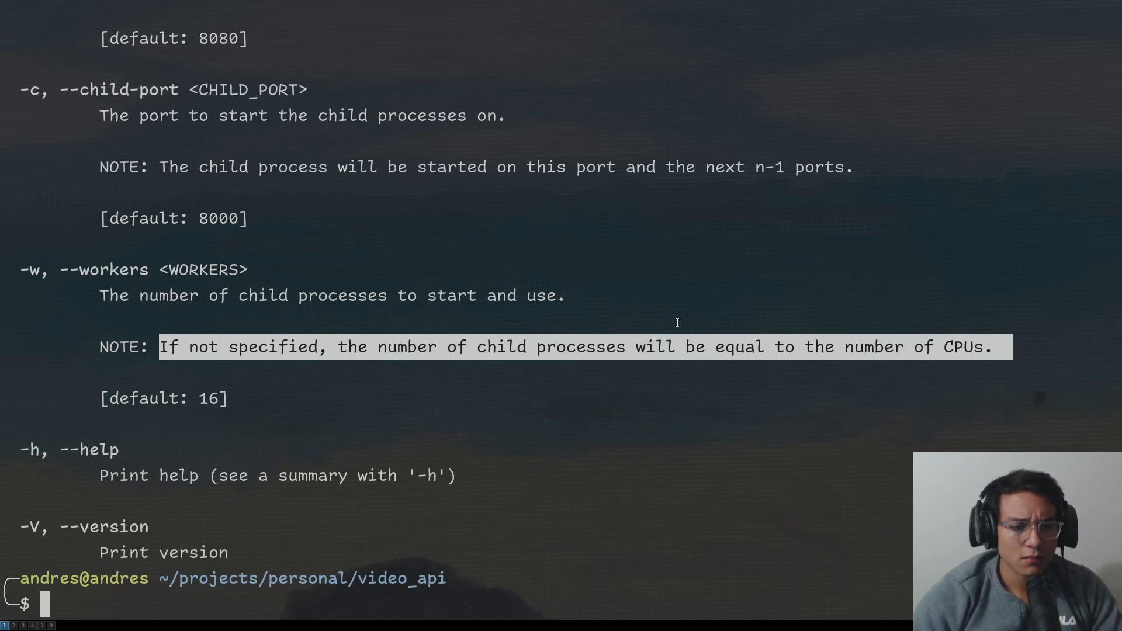
left_click_drag(236, 400, 109, 278)
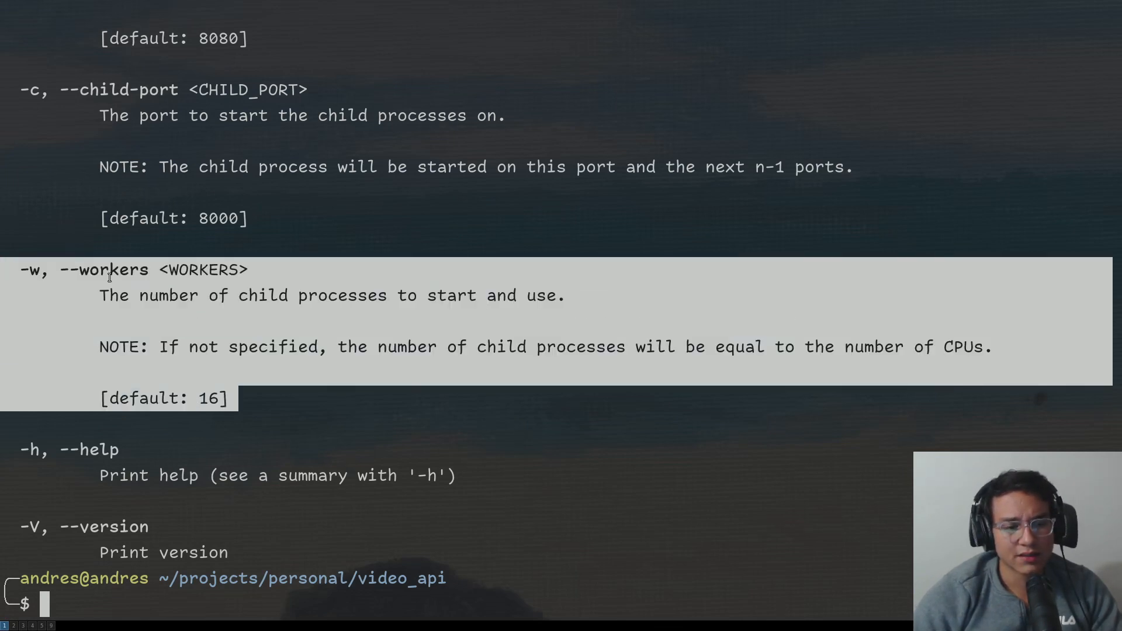
left_click(248, 377)
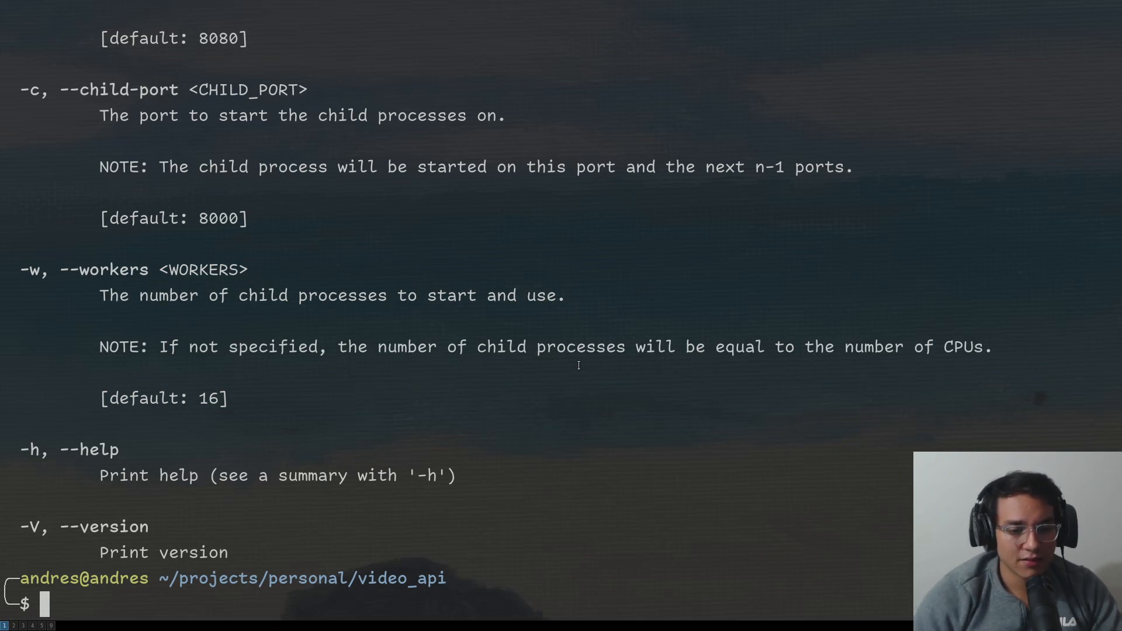
Highlight the help and version options, then clear the terminal.
left_click_drag(466, 481, 2, 452)
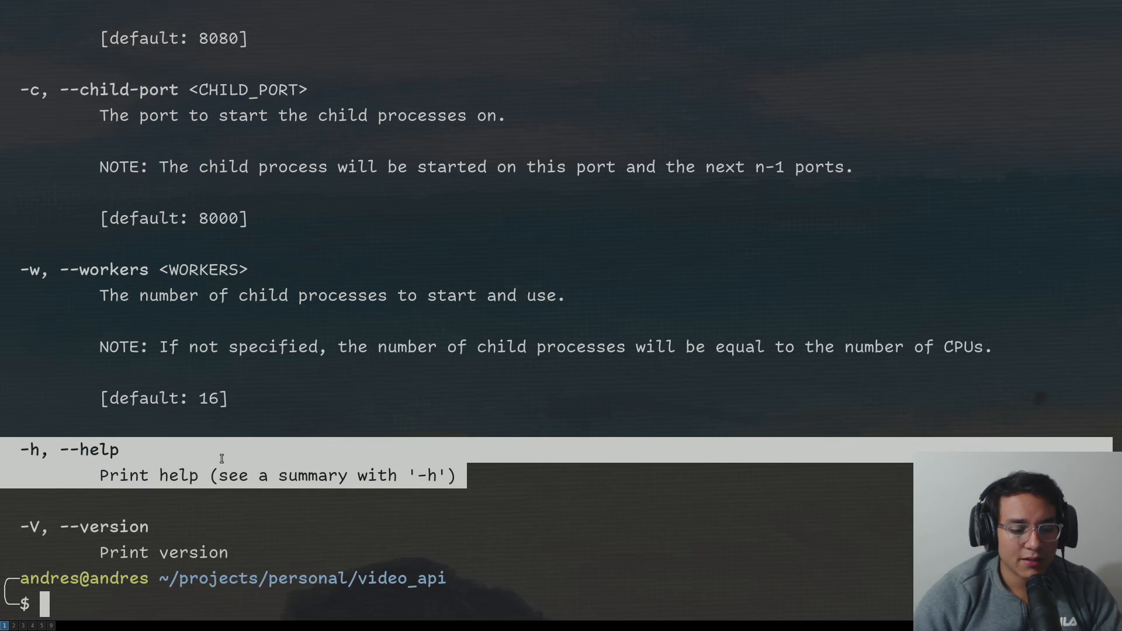
mouse_move(11, 531)
left_mouse_down()
mouse_move(293, 550)
mouse_move(1, 517)
left_mouse_up()
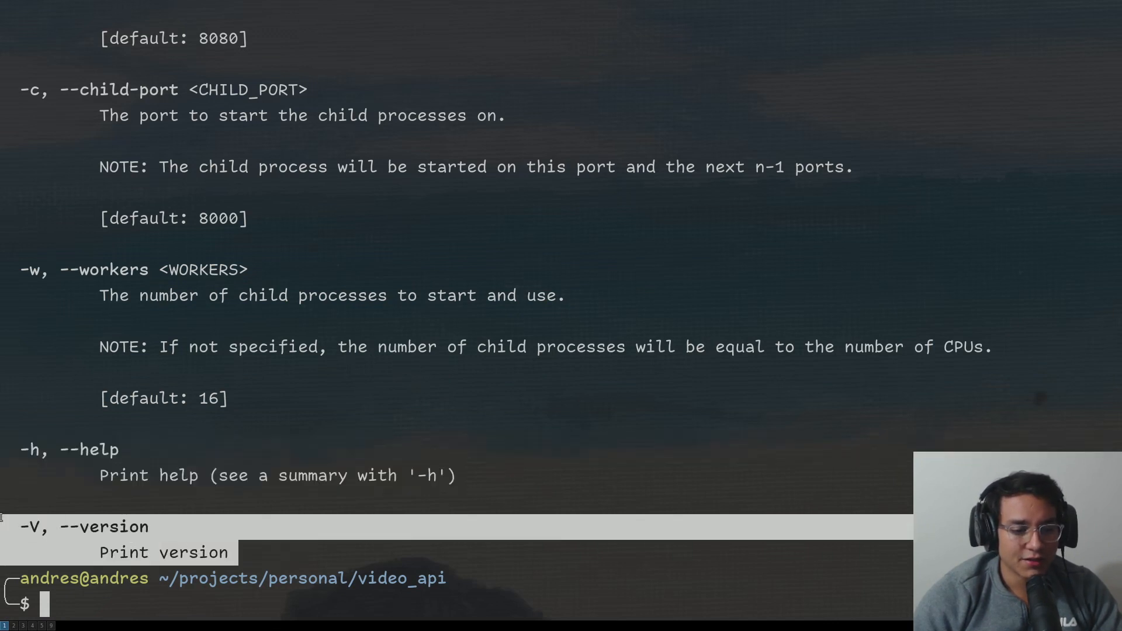
left_click(213, 429)
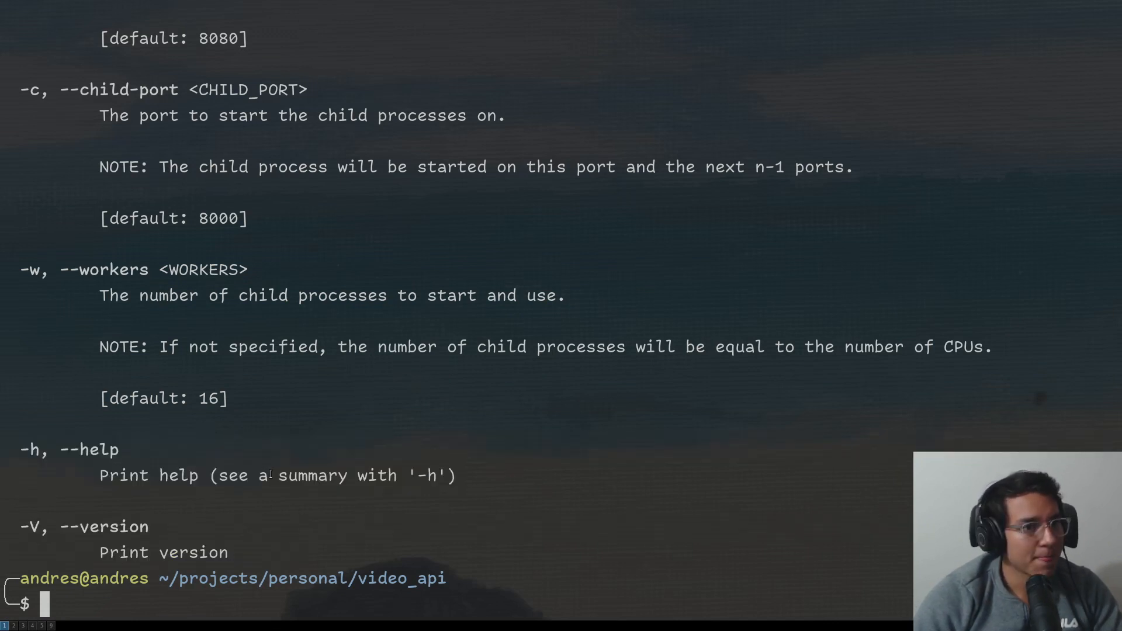
key("ctrl+l")
type("fa")
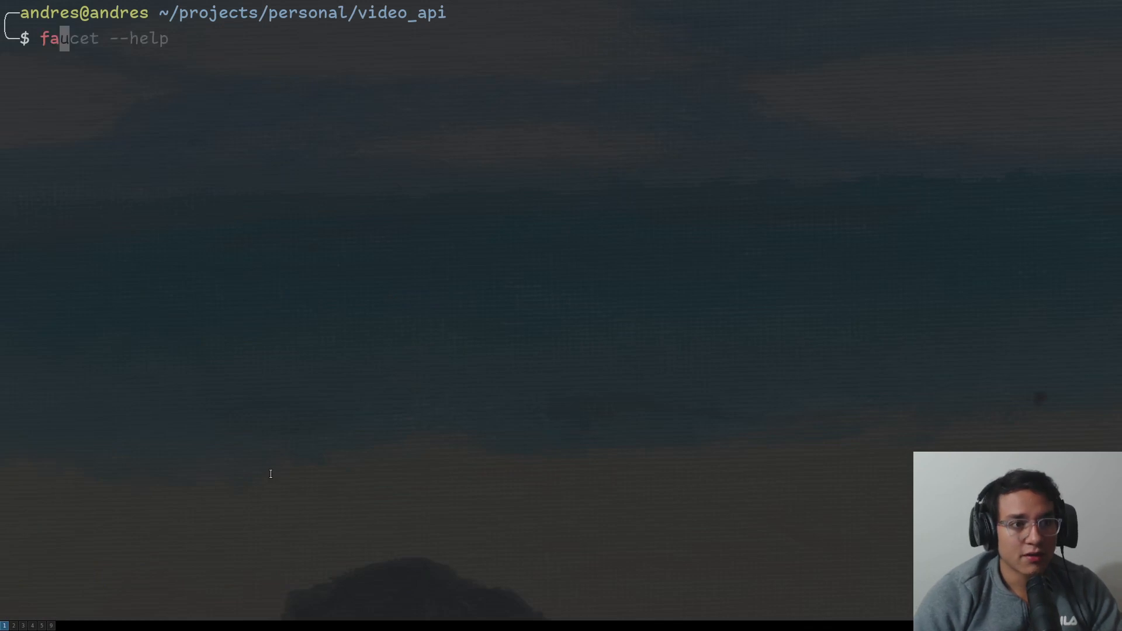
type("ucet")
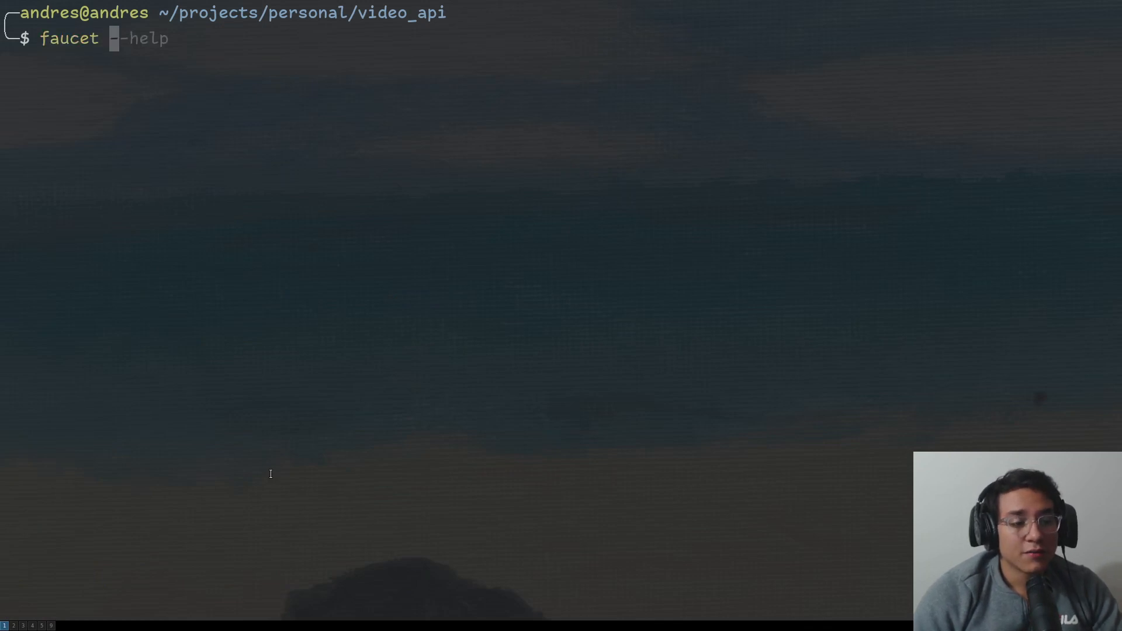
Run faucet, highlight the 16-worker startup log and the default port 8080 option block.
key("Return")
scroll(518, 230, "up", 5)
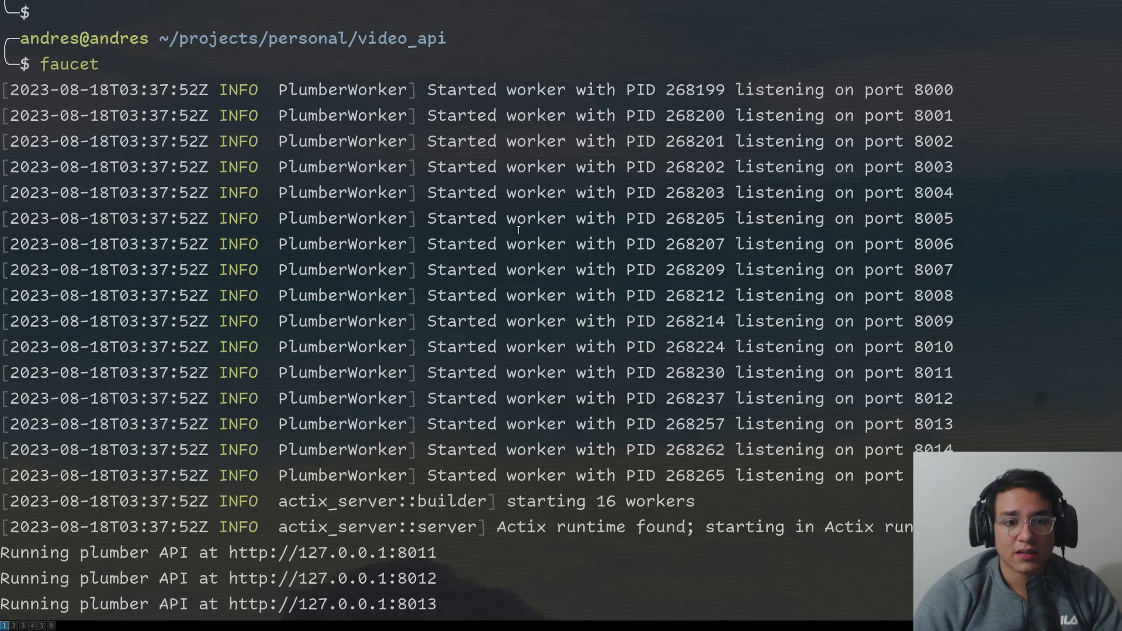
mouse_move(288, 90)
left_mouse_down()
mouse_move(915, 346)
mouse_move(952, 474)
left_mouse_up()
scroll(789, 264, "down", 6)
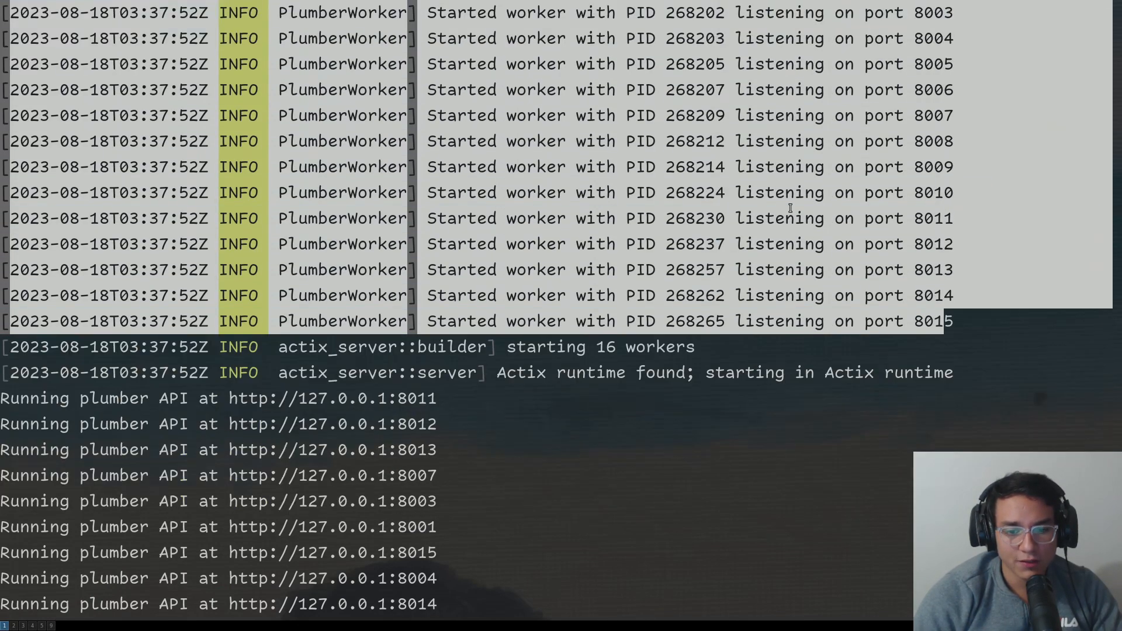
scroll(628, 261, "down", 6)
scroll(627, 262, "down", 3)
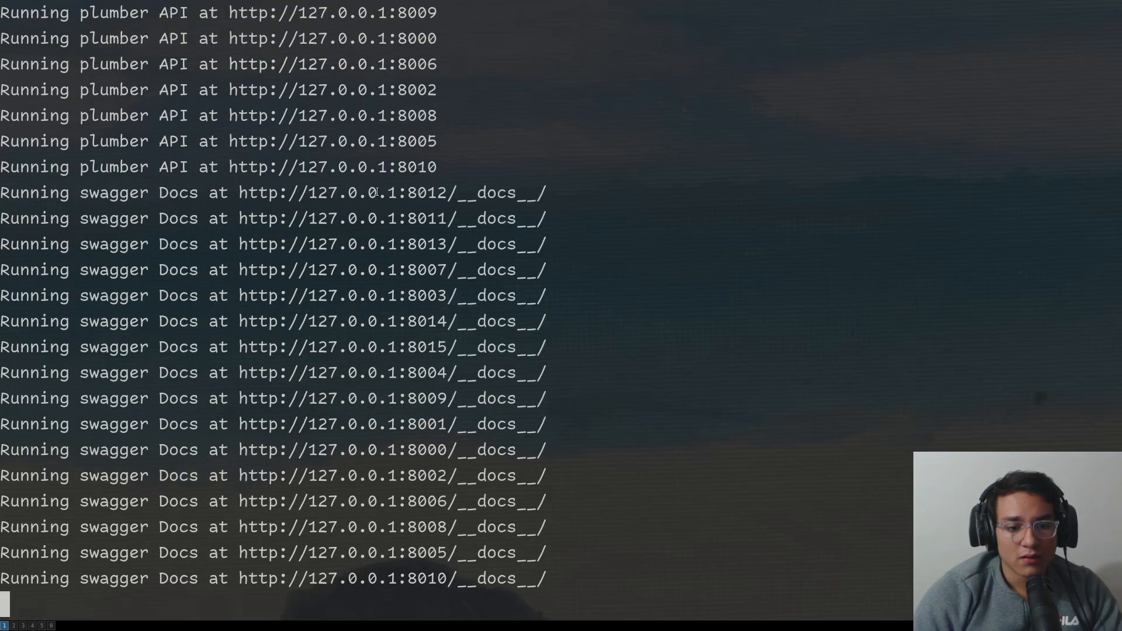
scroll(380, 194, "up", 12)
scroll(380, 195, "down", 9)
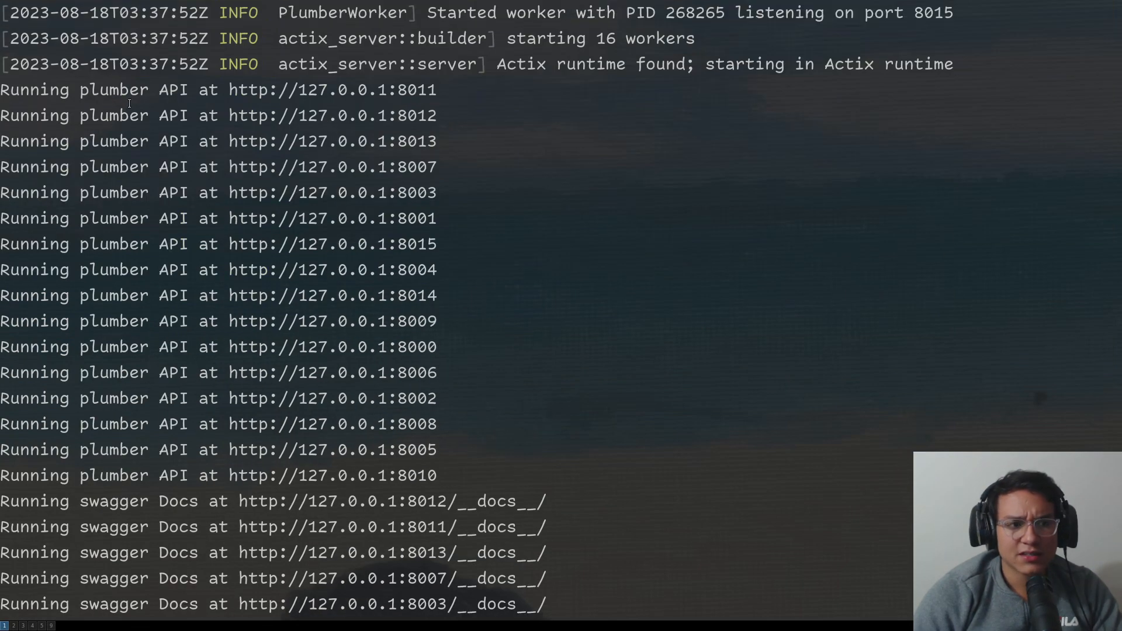
left_click_drag(2, 90, 683, 606)
scroll(526, 438, "down", 12)
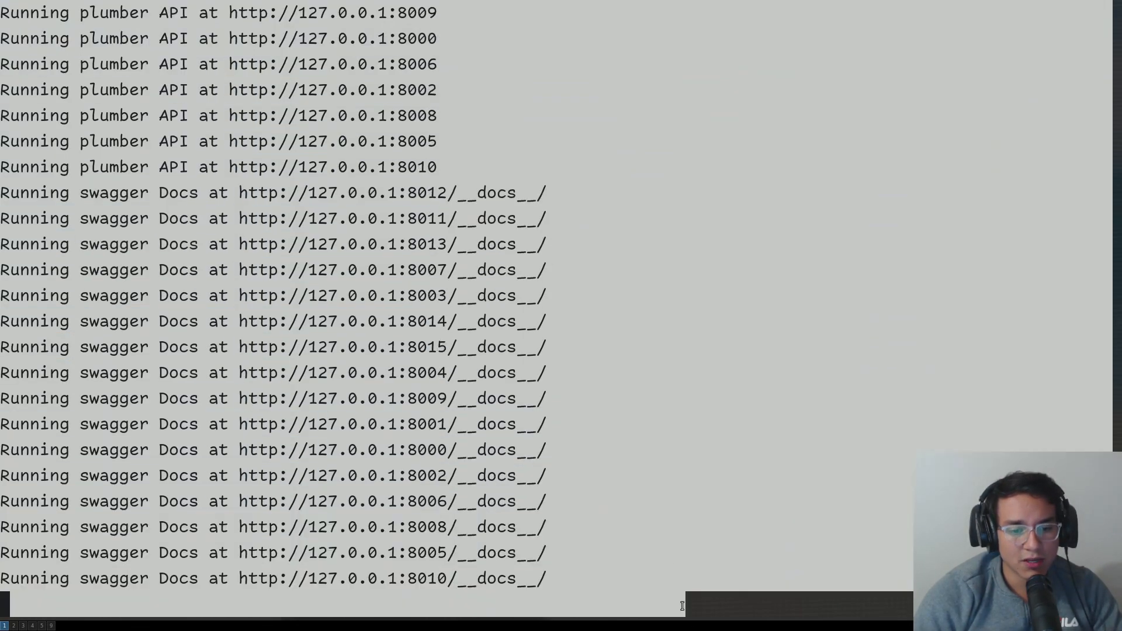
left_click(683, 605)
scroll(394, 220, "up", 3)
scroll(395, 219, "up", 4)
scroll(394, 169, "up", 3)
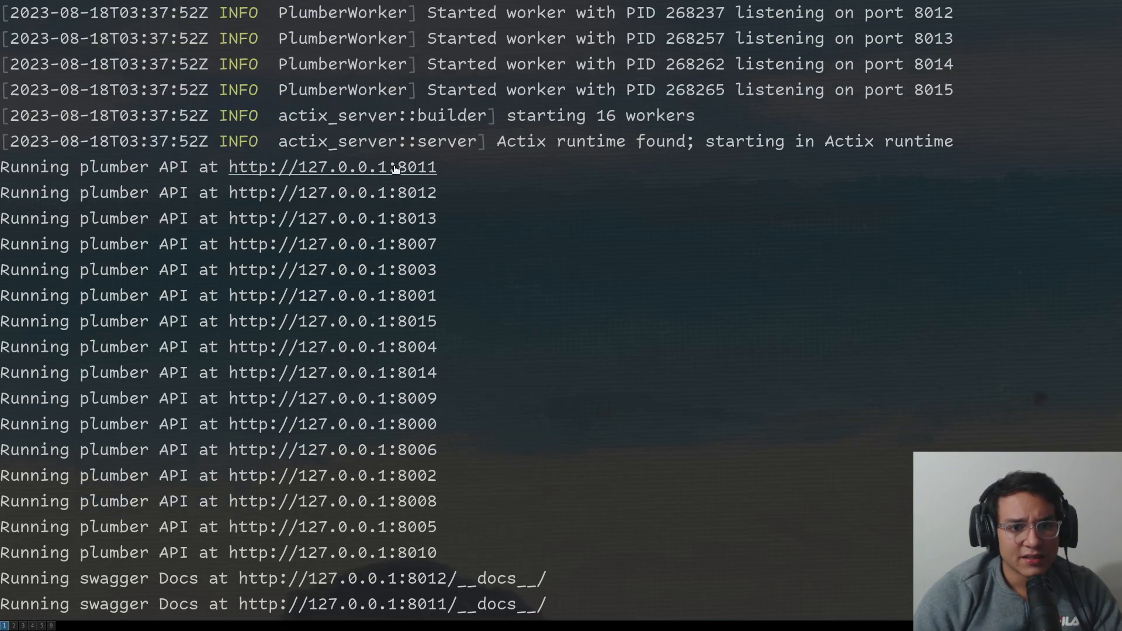
scroll(412, 202, "down", 6)
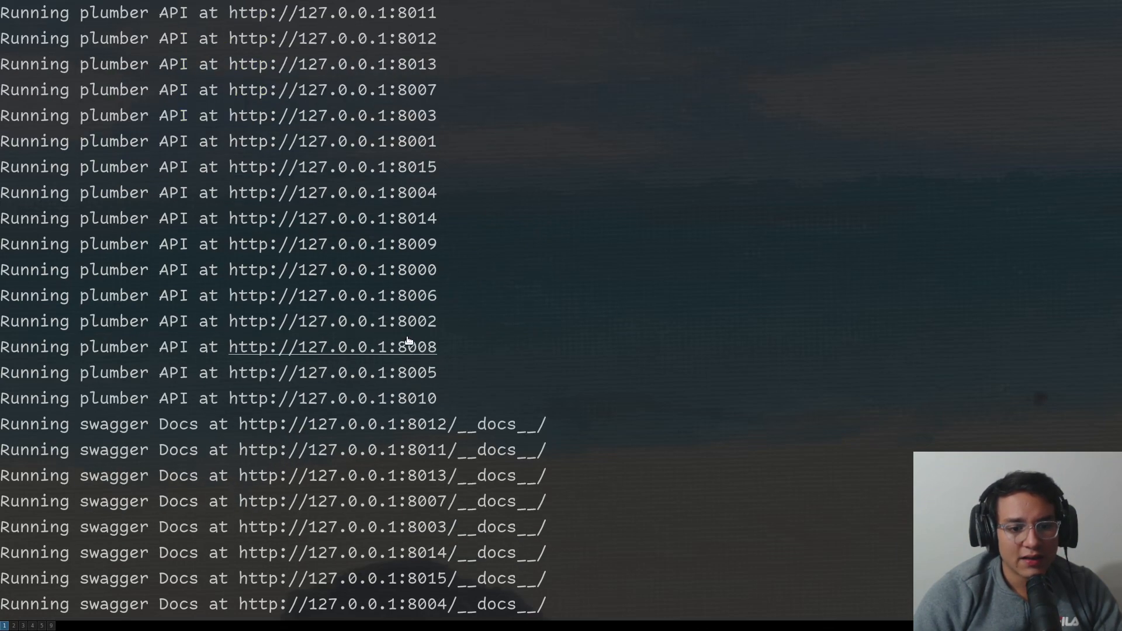
scroll(430, 350, "up", 3)
scroll(431, 333, "up", 2)
scroll(430, 334, "down", 8)
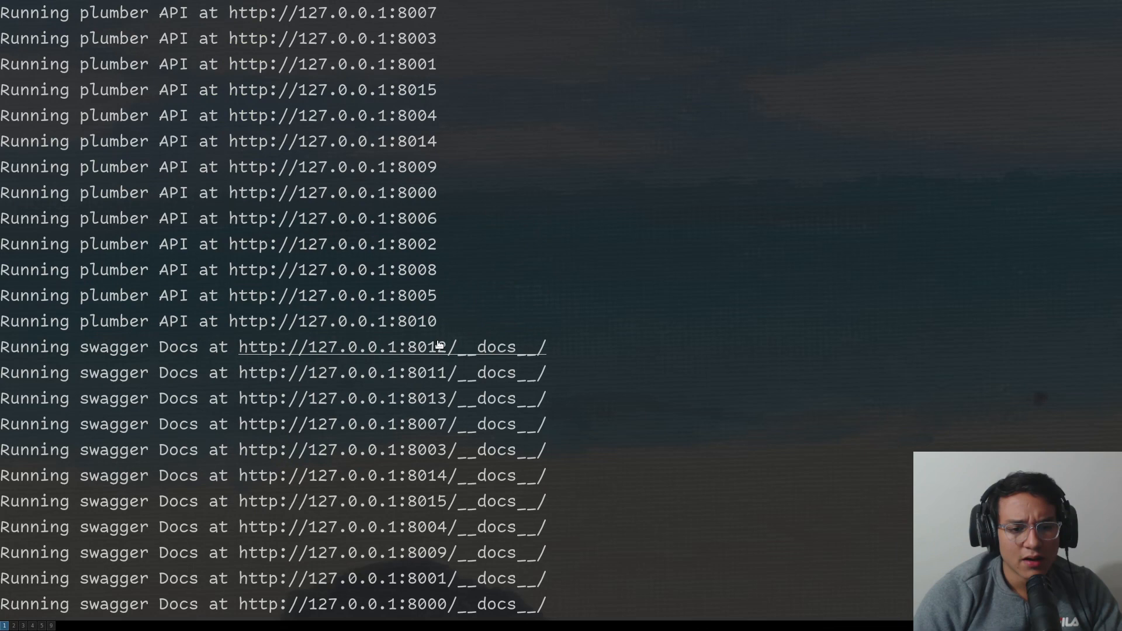
scroll(357, 290, "up", 12)
scroll(357, 289, "up", 8)
scroll(360, 242, "up", 8)
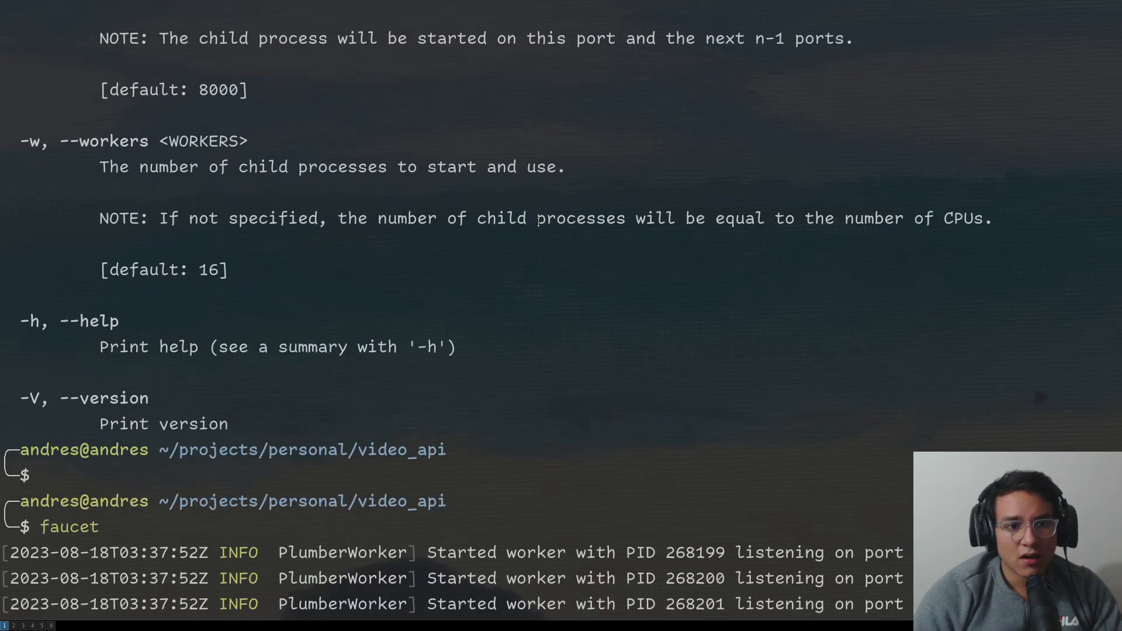
scroll(359, 241, "up", 5)
scroll(360, 241, "up", 2)
double_click(218, 142)
triple_click(219, 141)
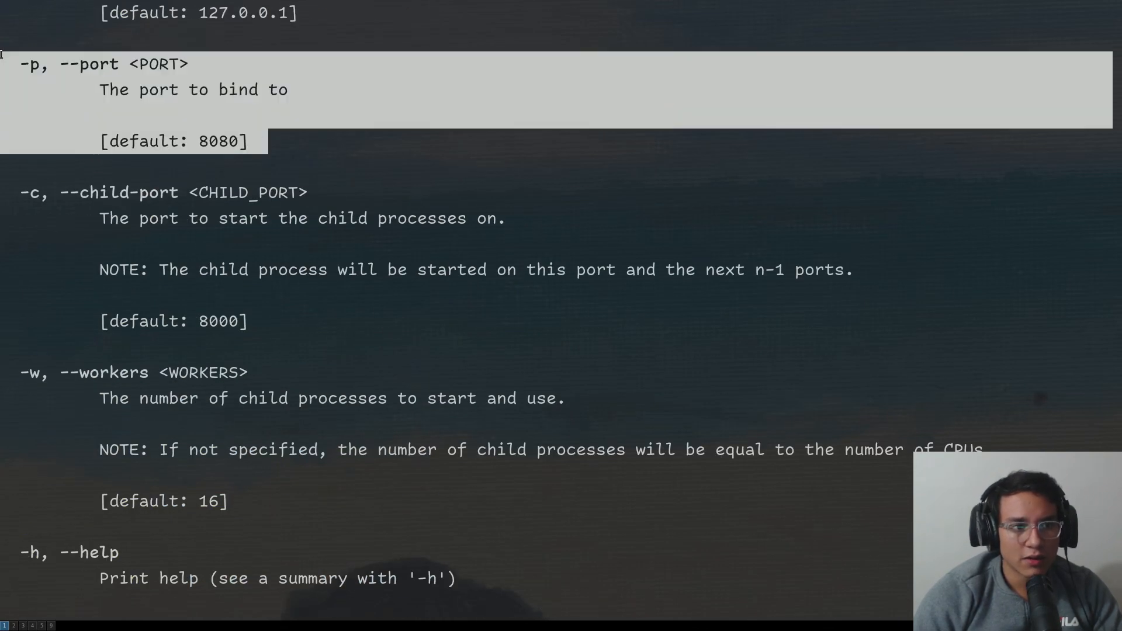
scroll(306, 259, "down", 15)
scroll(305, 259, "down", 10)
Switch to the browser and load the Swagger UI docs page at the edited address.
key("super+2")
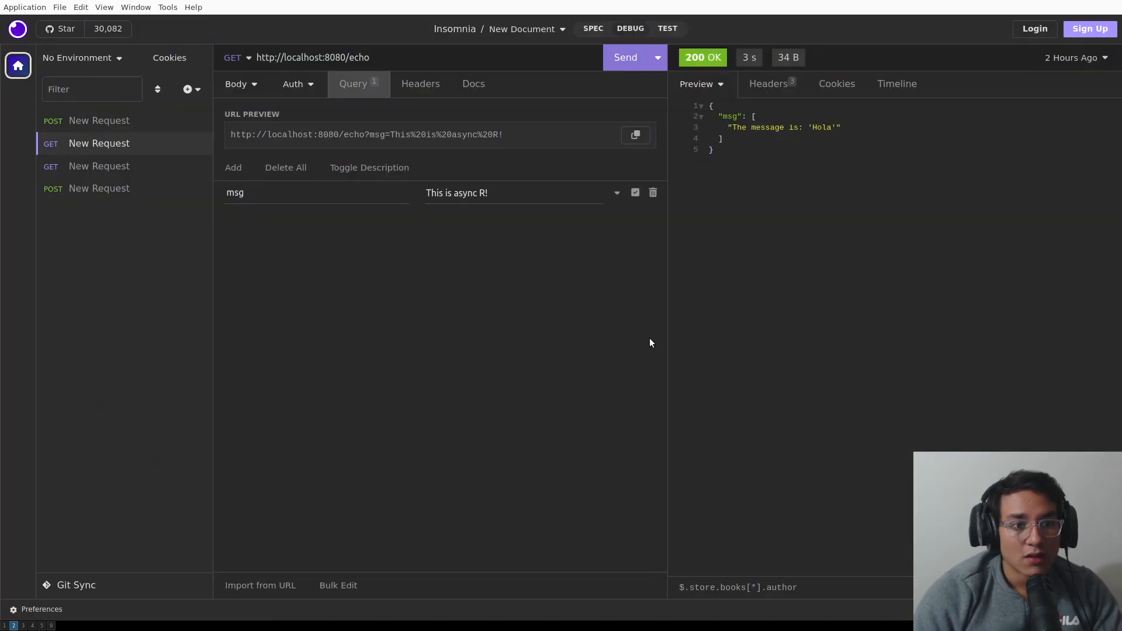
key("super+3")
left_click(55, 8)
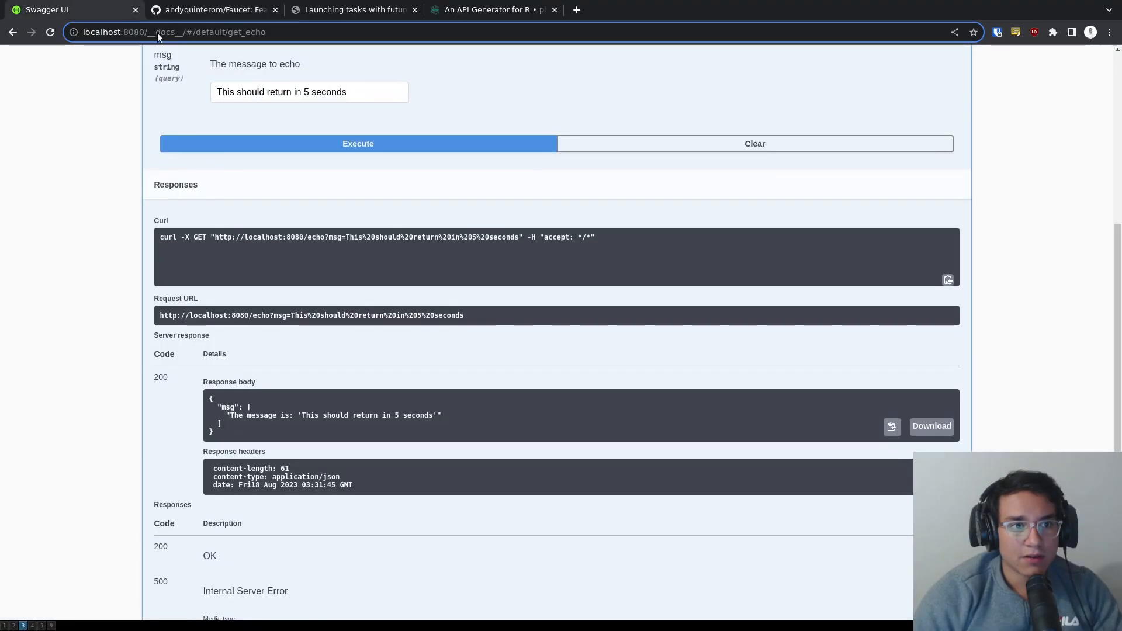
left_click(178, 31)
left_click_drag(179, 32, 267, 31)
key("BackSpace")
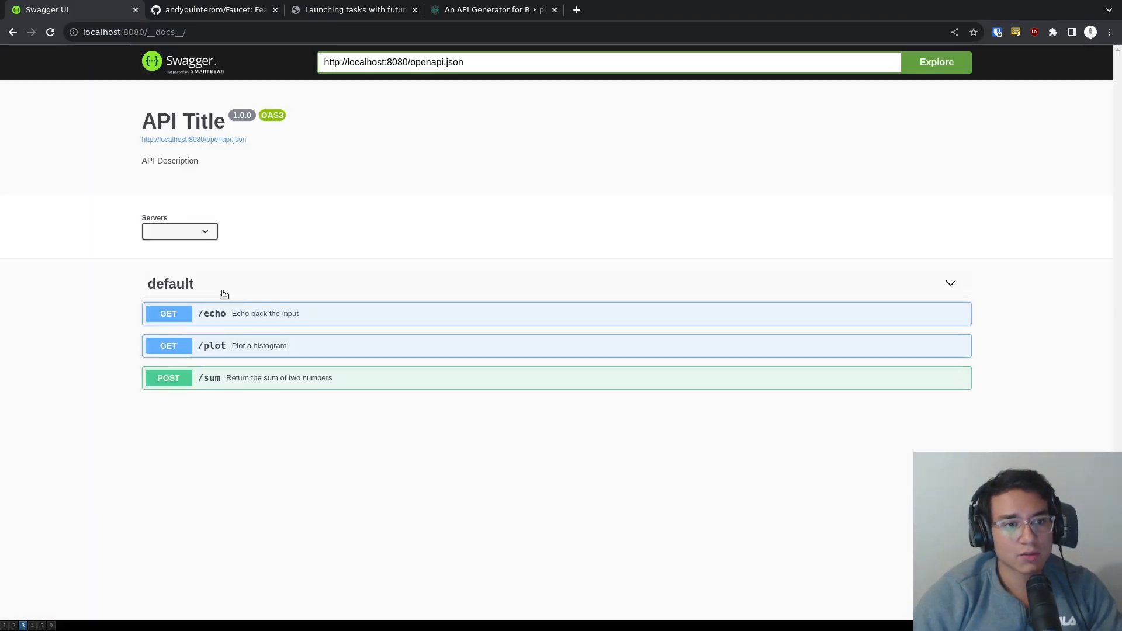
Send GET /echo with msg 'This takes 5 seconds' and highlight its 200 response.
left_click(237, 313)
scroll(671, 263, "down", 3)
left_click(927, 198)
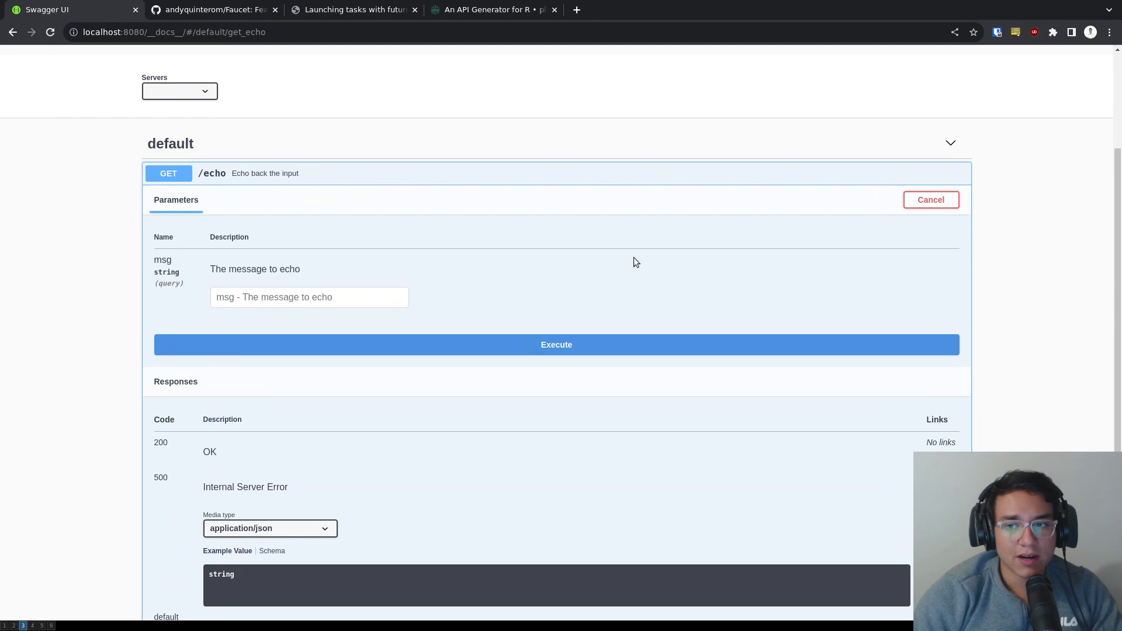
left_click(309, 297)
type("This")
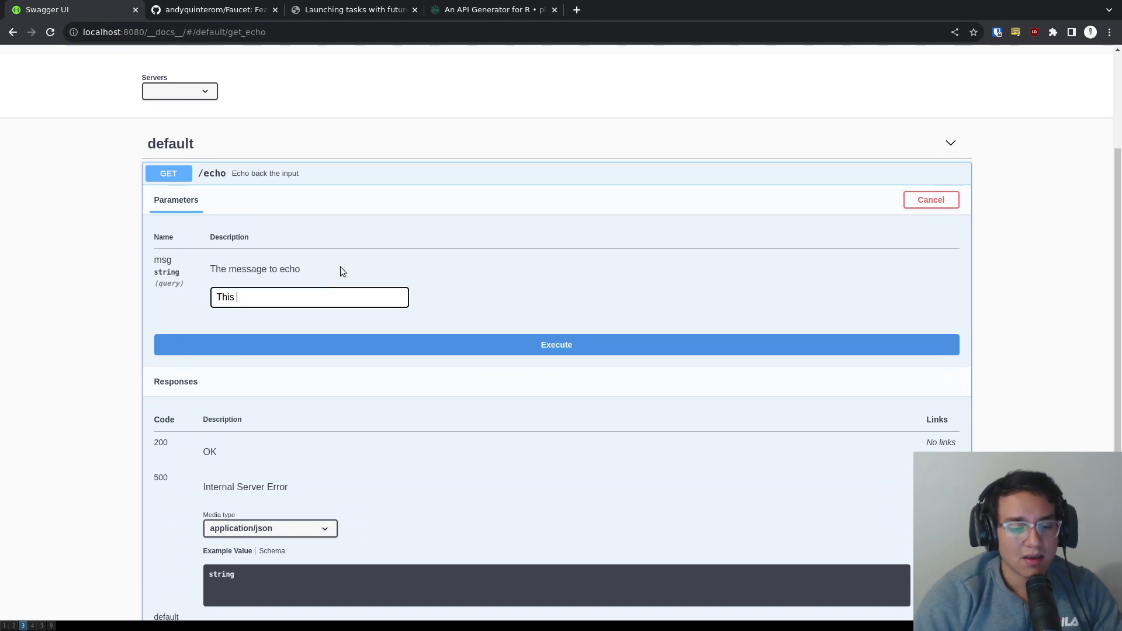
type("takes 5")
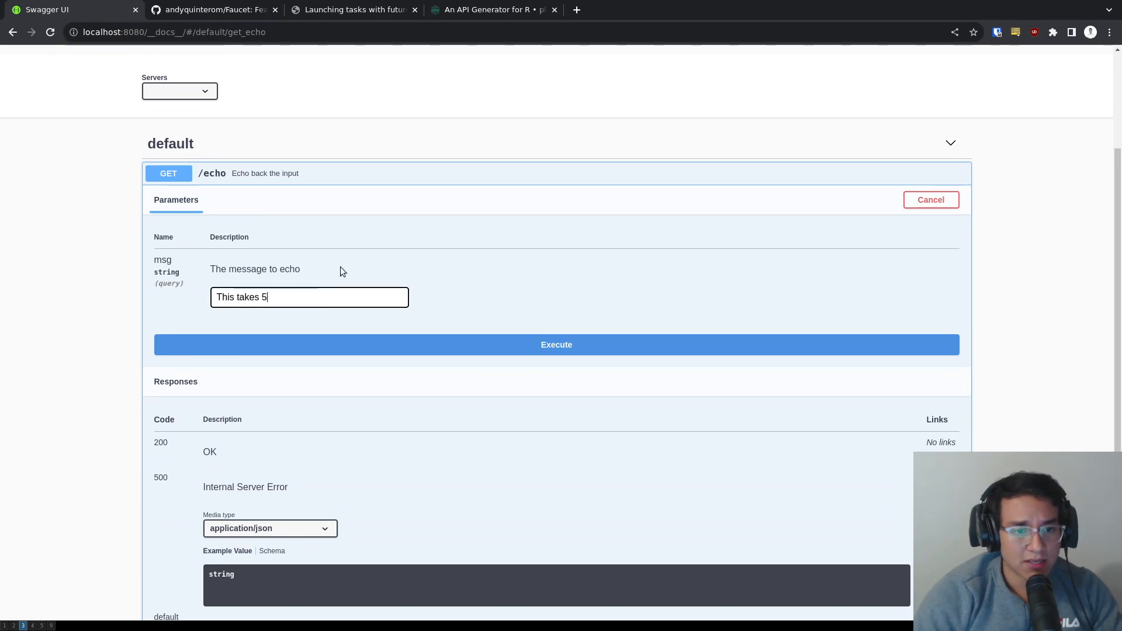
type(" seconds")
left_click(394, 344)
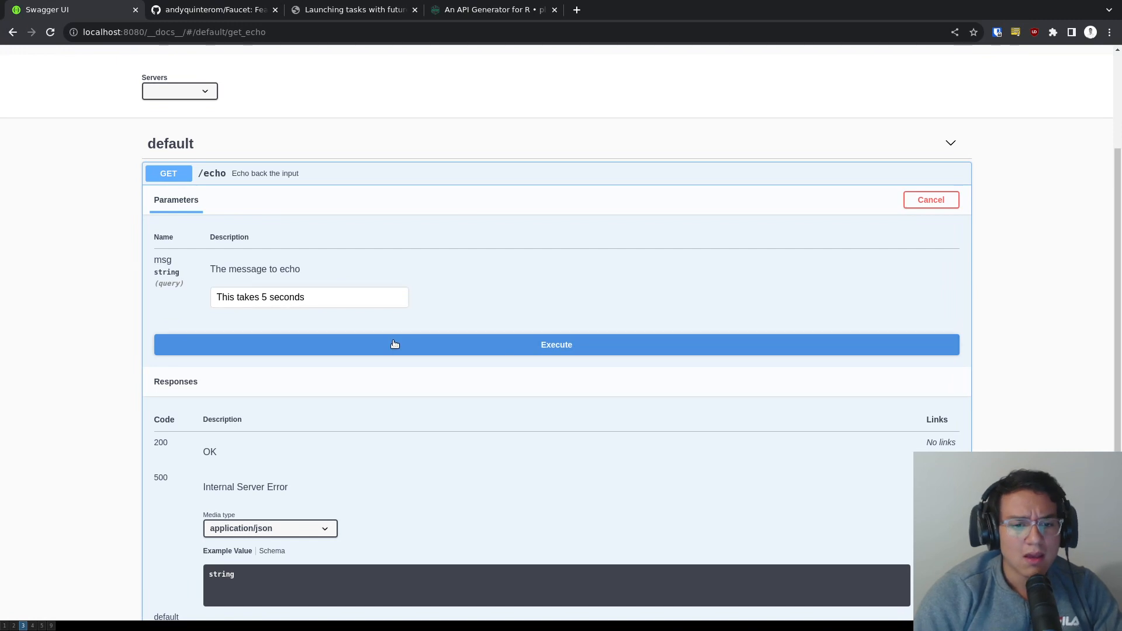
scroll(666, 243, "down", 2)
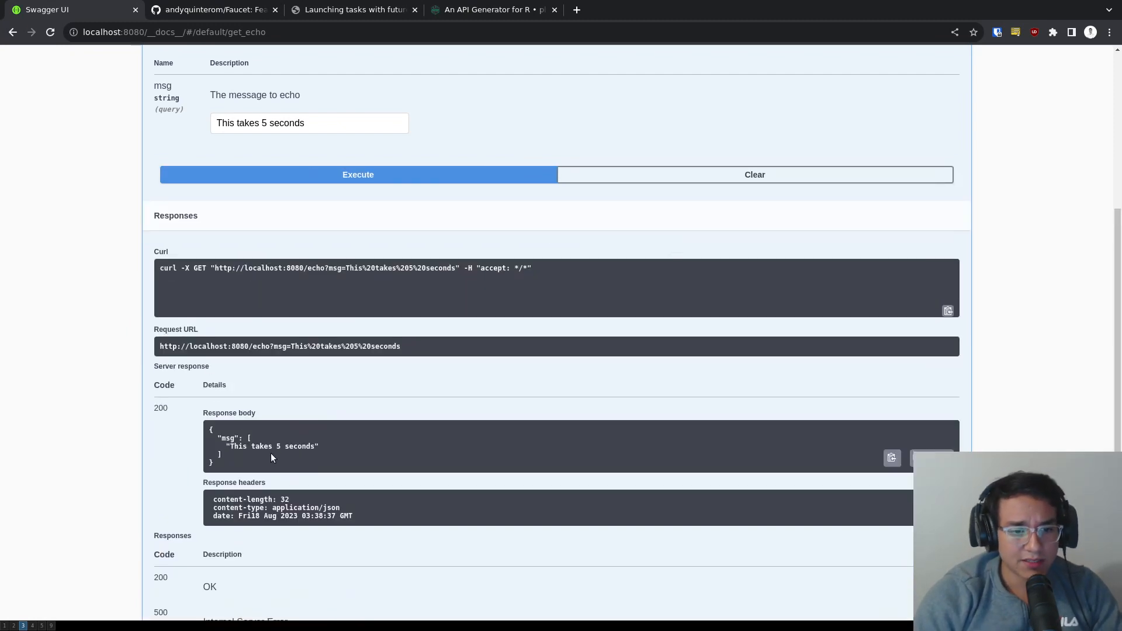
left_click_drag(271, 453, 178, 395)
left_click(255, 424)
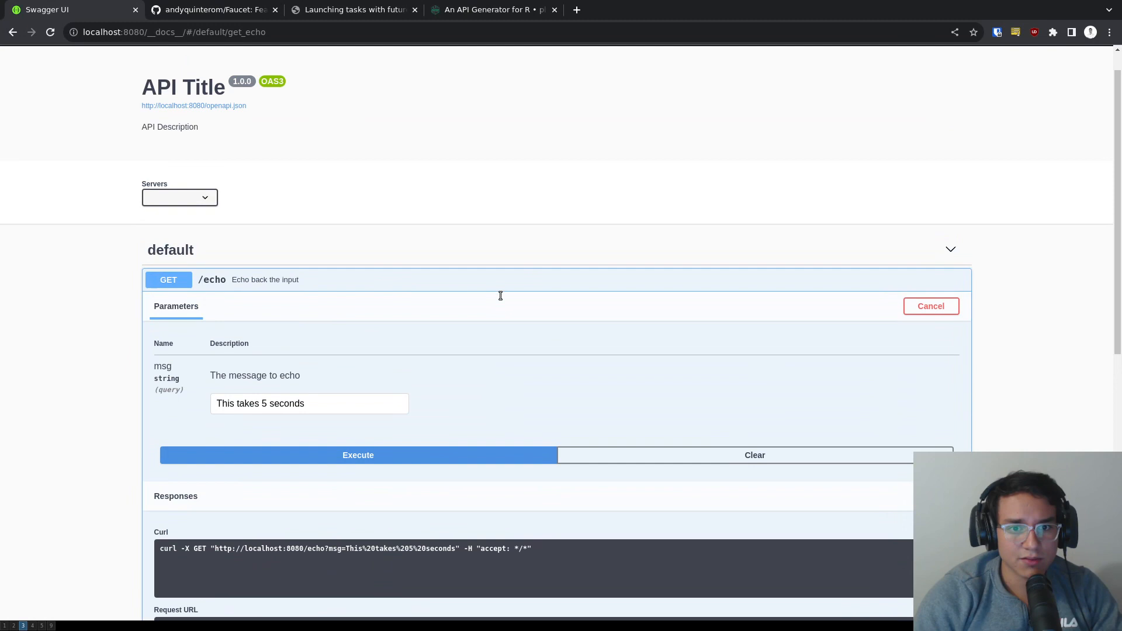
scroll(392, 244, "down", 3)
Copy the docs address and bring up the browser menu for a new incognito window.
left_click(249, 32)
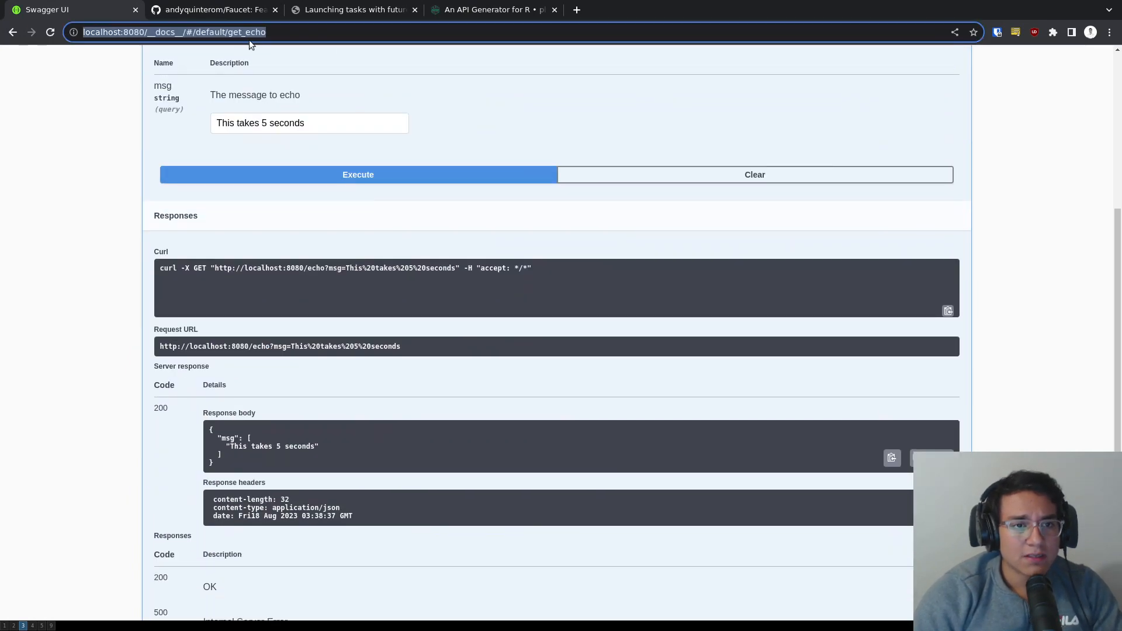
left_click(1110, 32)
Load the docs page in a new incognito window and make its /echo form editable.
left_click(1023, 80)
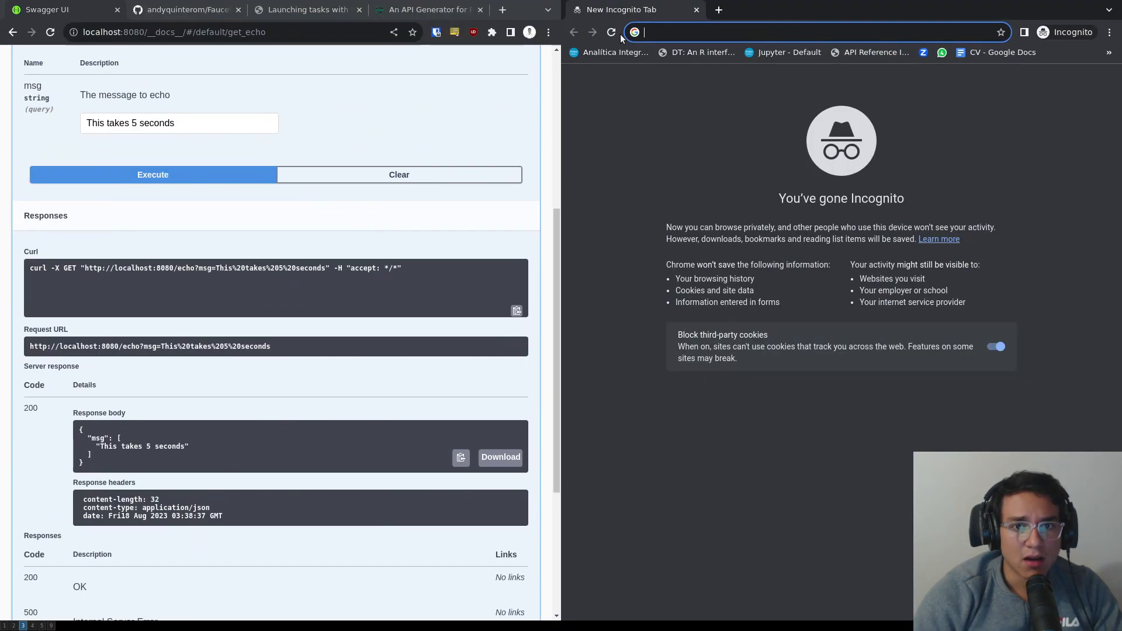
type("http://localhost:8080/__docs__/#/default/get_echo")
key("Return")
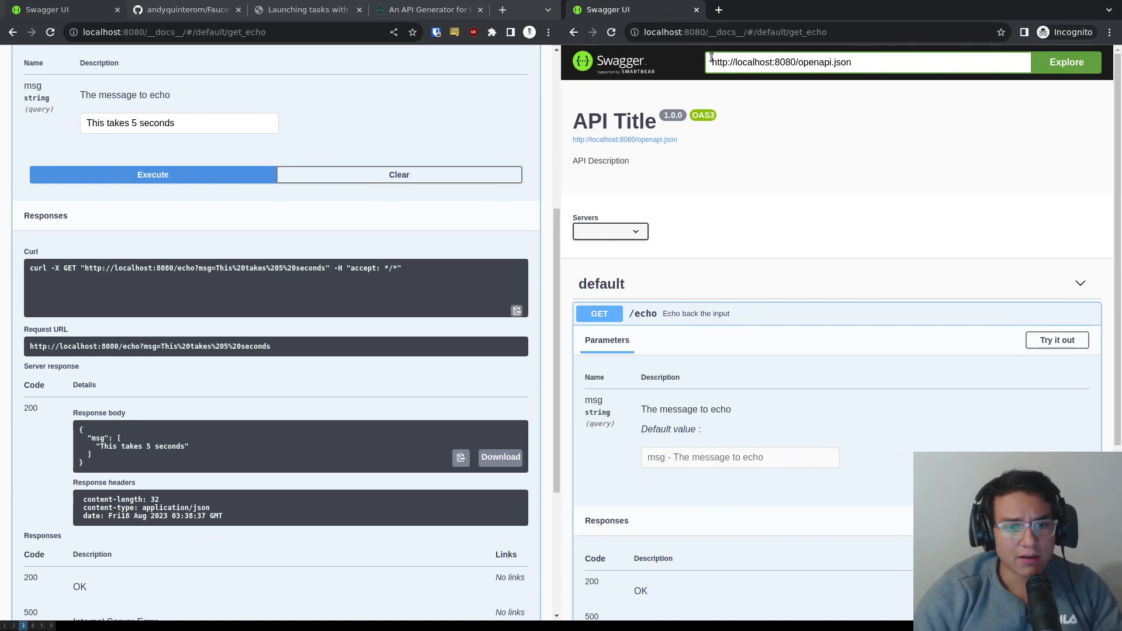
scroll(746, 235, "down", 1)
scroll(746, 194, "down", 2)
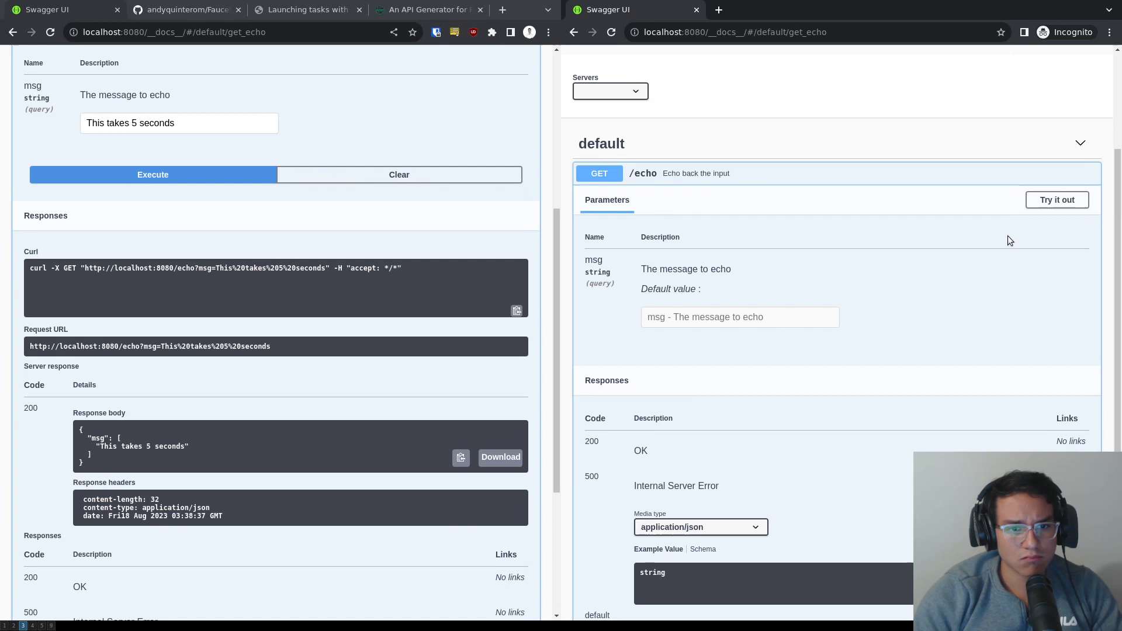
left_click(1056, 201)
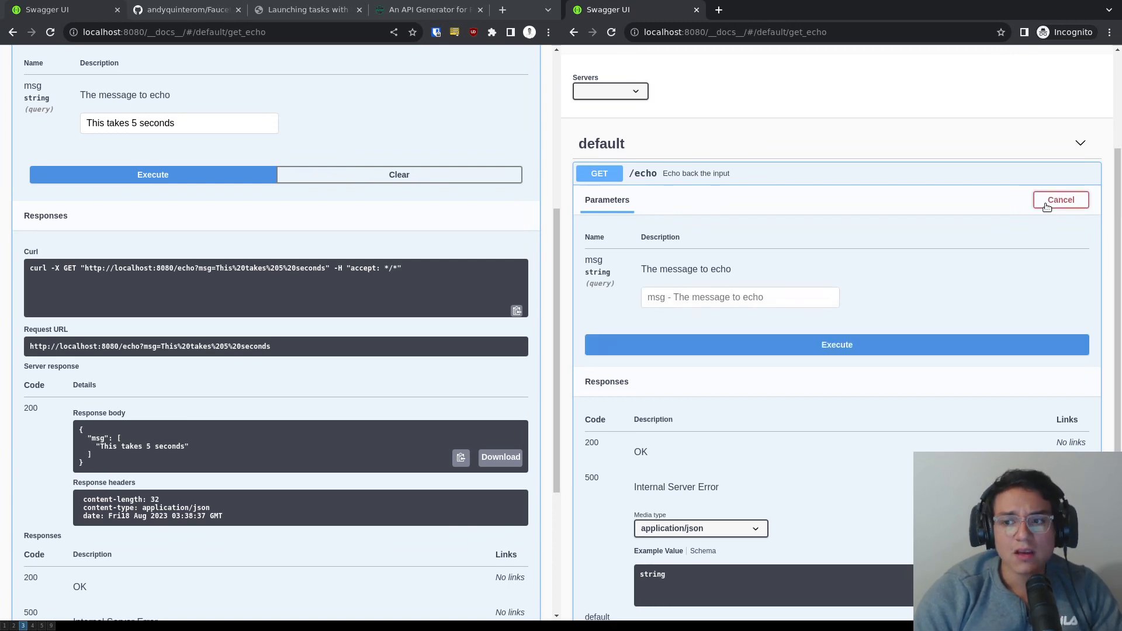
scroll(833, 308, "down", 3)
Copy the first form's msg 'This takes 5 seconds' into the second form's msg field.
left_click(189, 123)
double_click(156, 123)
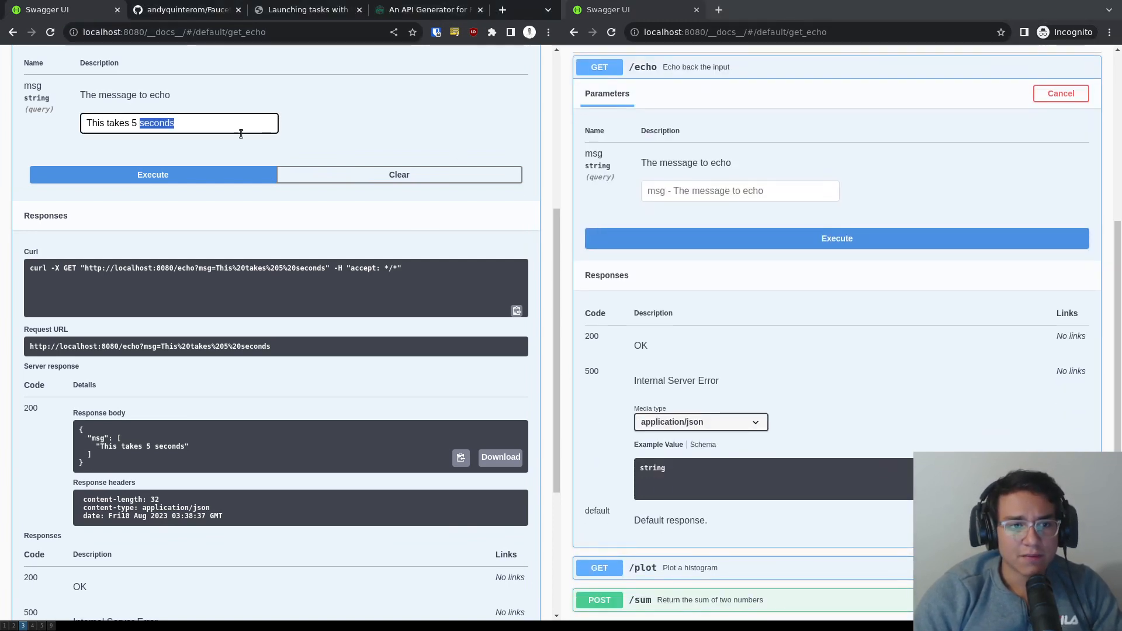
key("ctrl+a")
key("ctrl+c")
left_click(737, 191)
key("ctrl+v")
Extend the message with 'while running concurrently' and paste it into both msg fields.
left_click(243, 124)
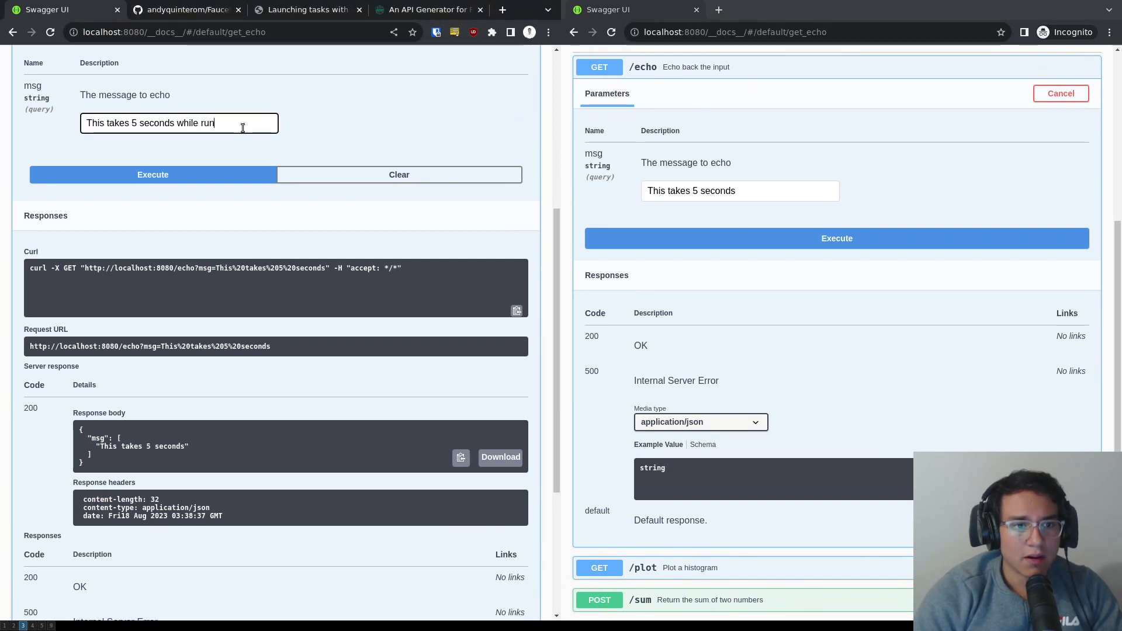
type("ning concurr")
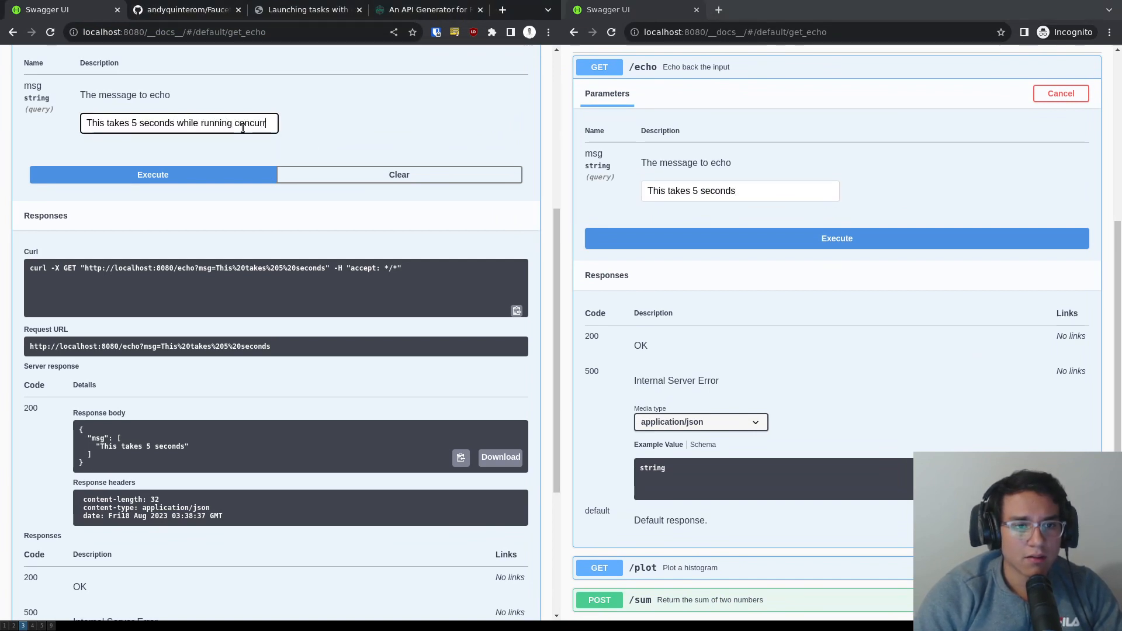
type("ently")
key("ctrl+a")
key("ctrl+c")
left_click(674, 191)
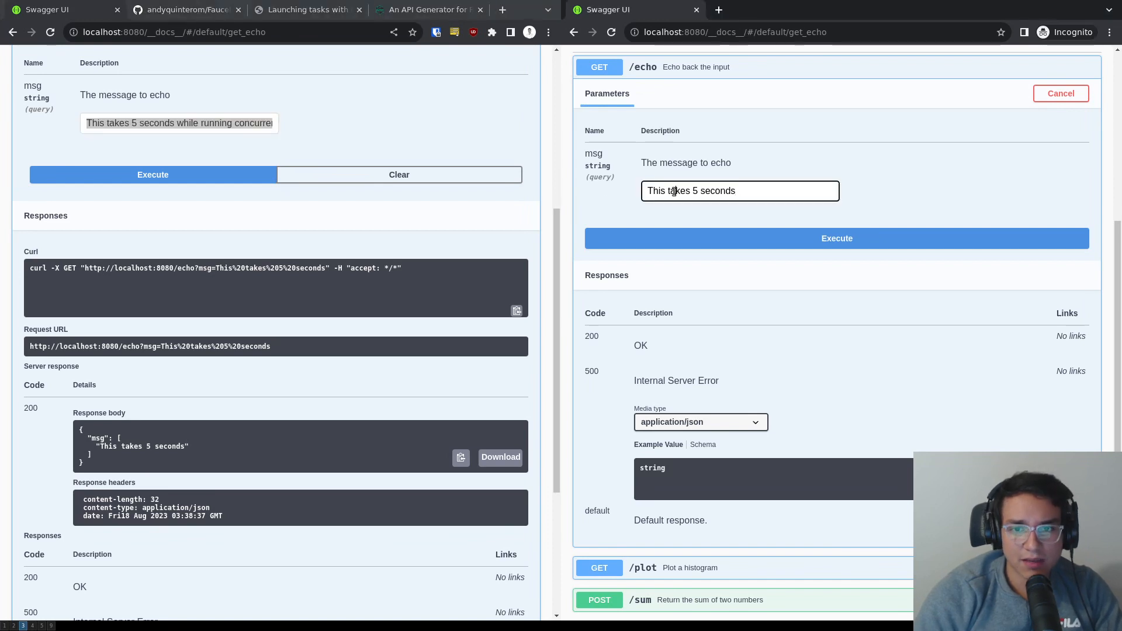
key("ctrl+a")
key("ctrl+v")
scroll(351, 263, "up", 1)
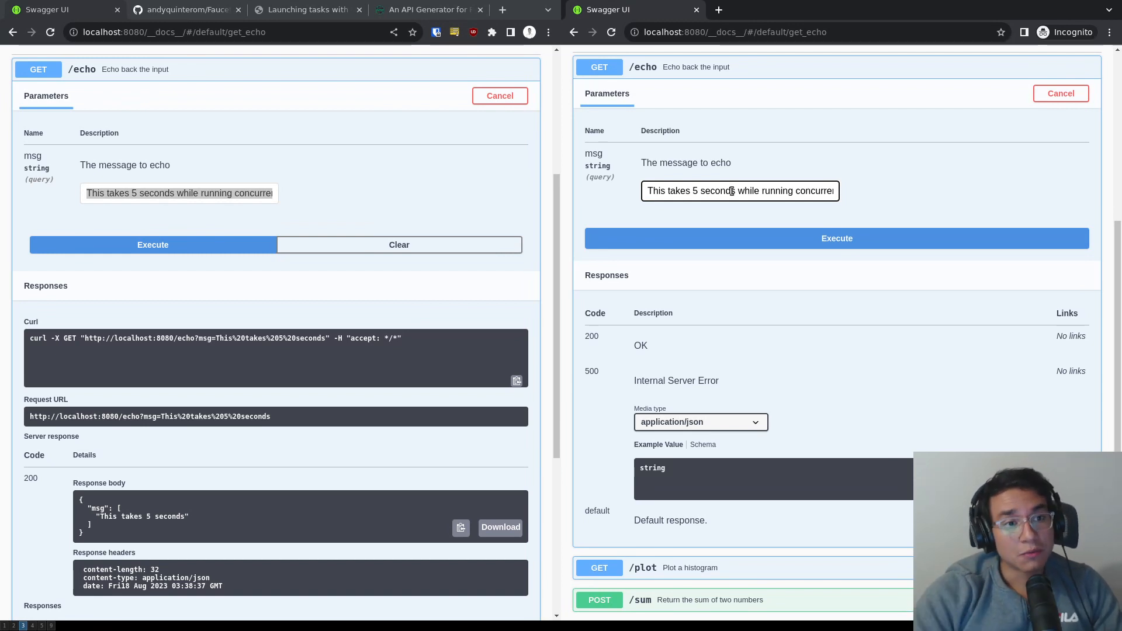
Execute both echo requests at once so each returns 200 together.
left_click(179, 193)
left_click(153, 245)
left_click(837, 238)
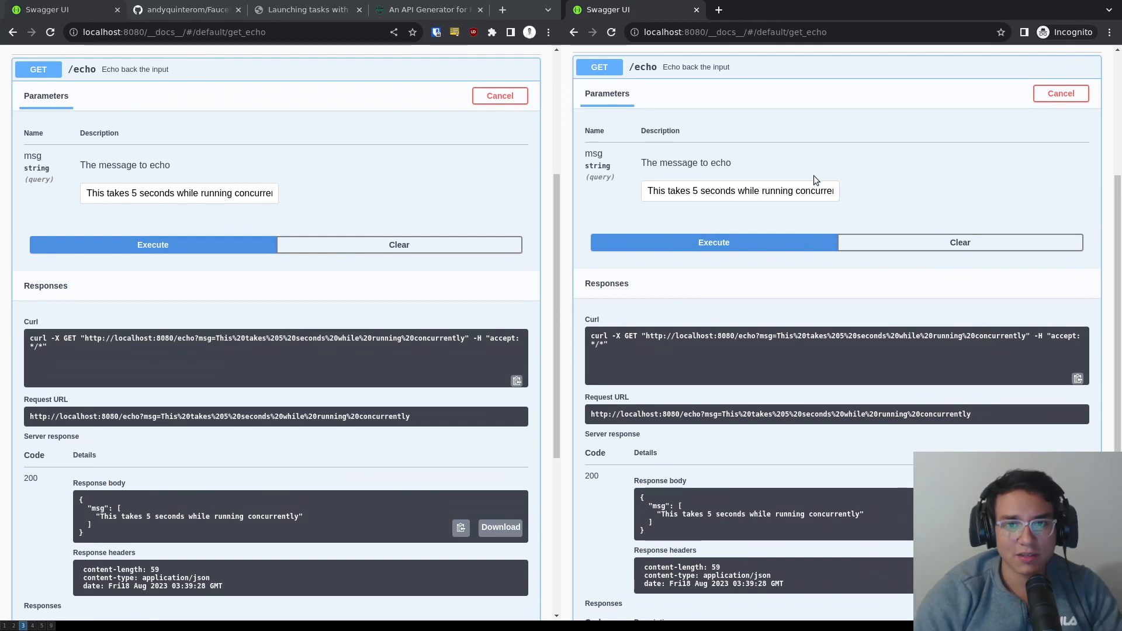
left_click(672, 32)
left_click(1110, 31)
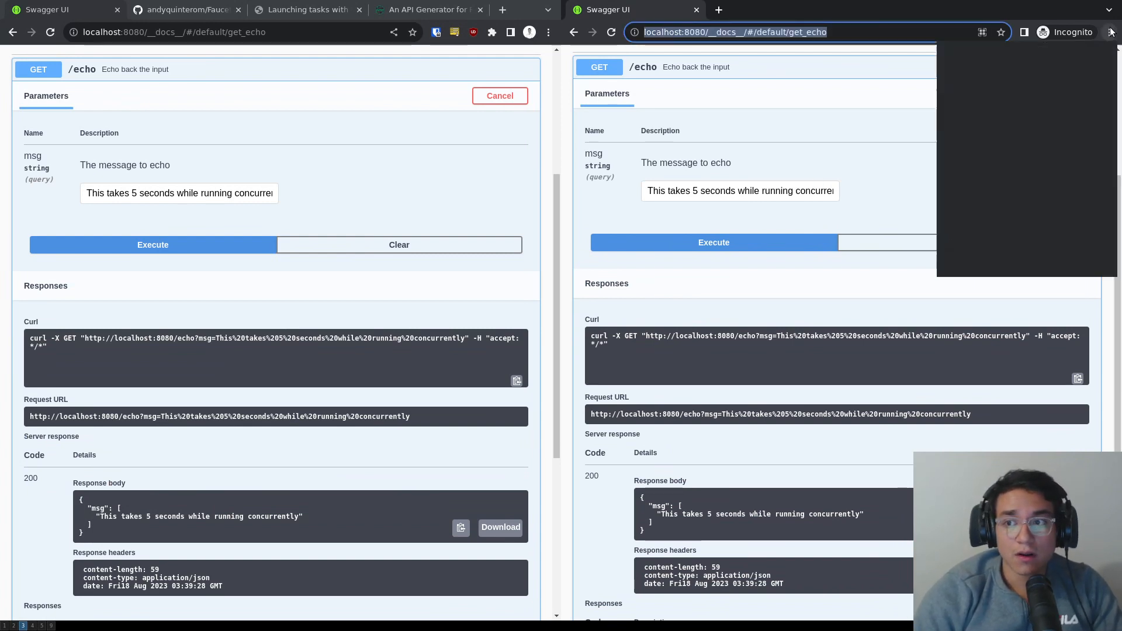
left_click(779, 146)
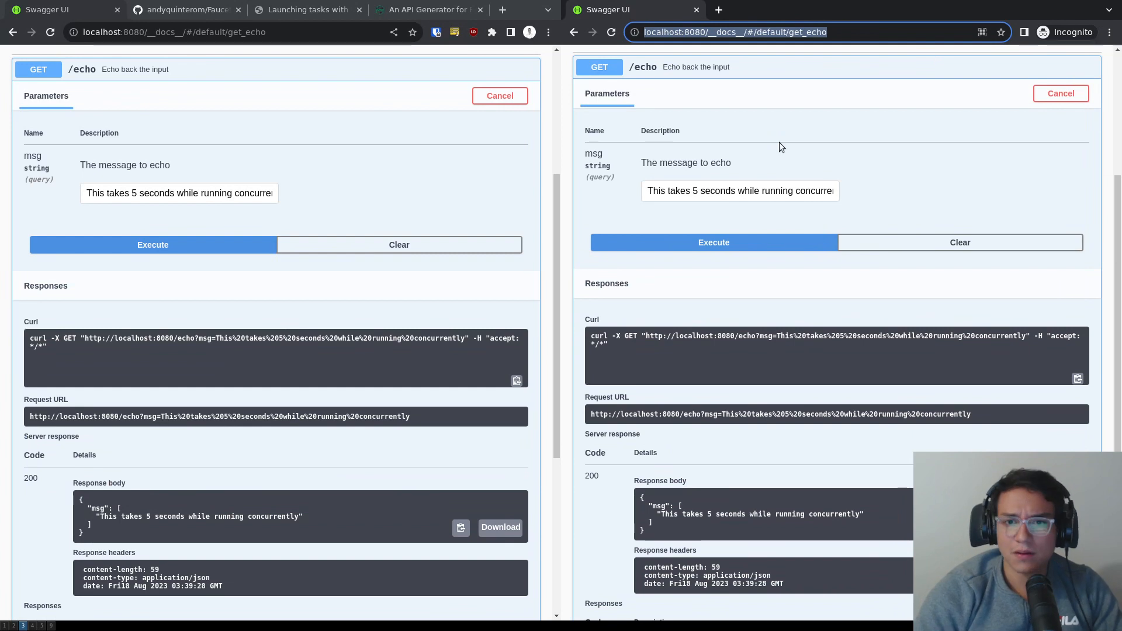
left_click(779, 147)
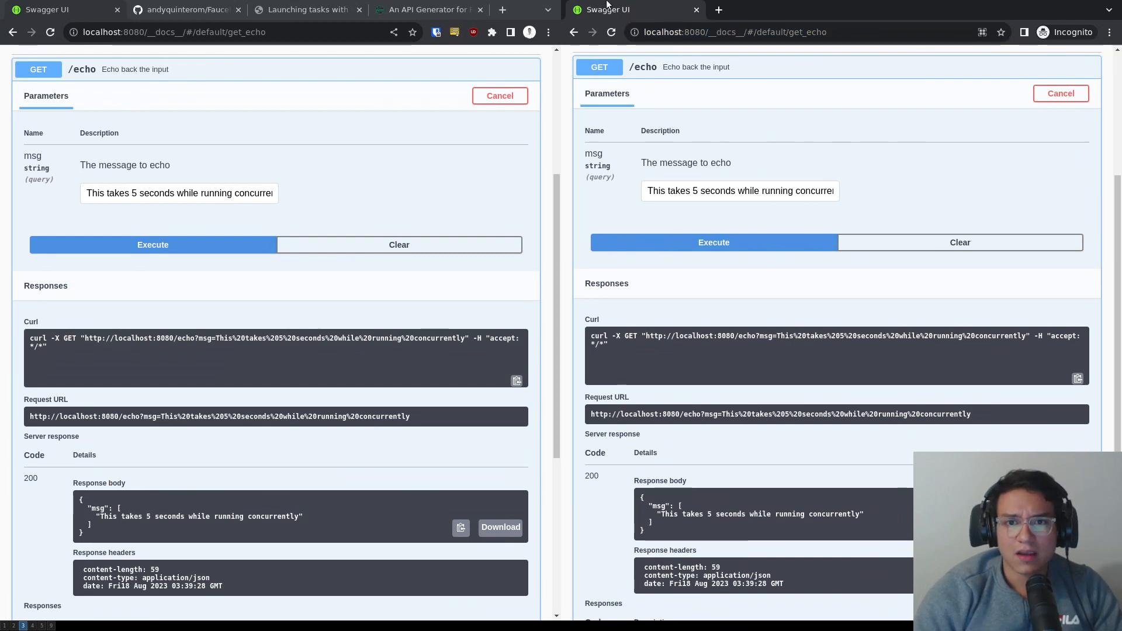
Resend both echo requests simultaneously, then return to the Faucet log terminal.
left_click(745, 244)
left_click(223, 242)
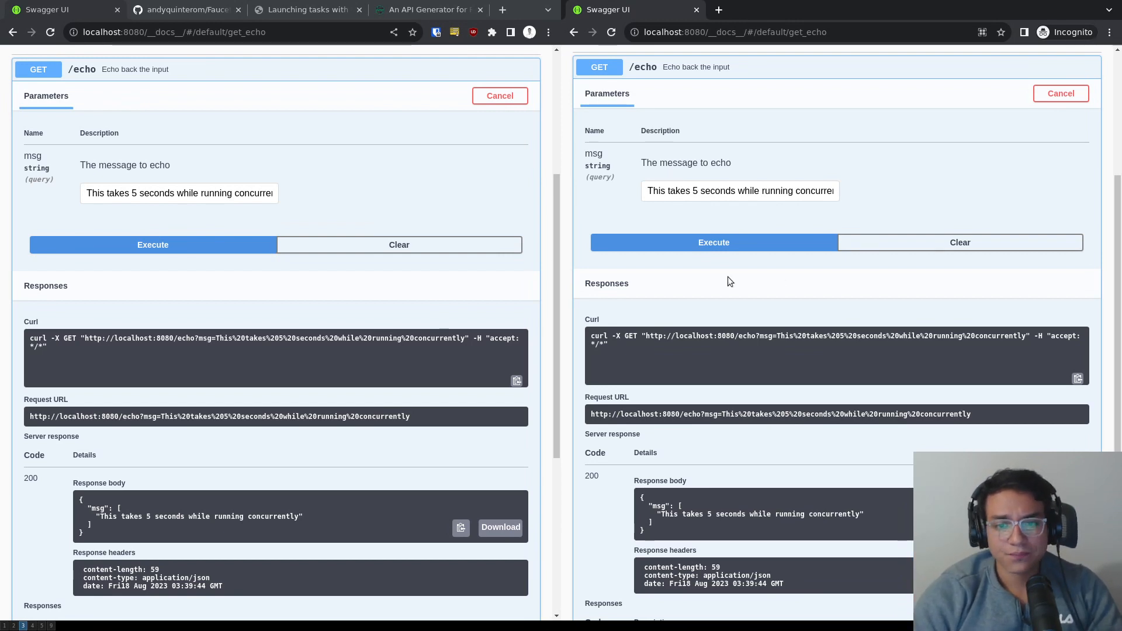
key("super+2")
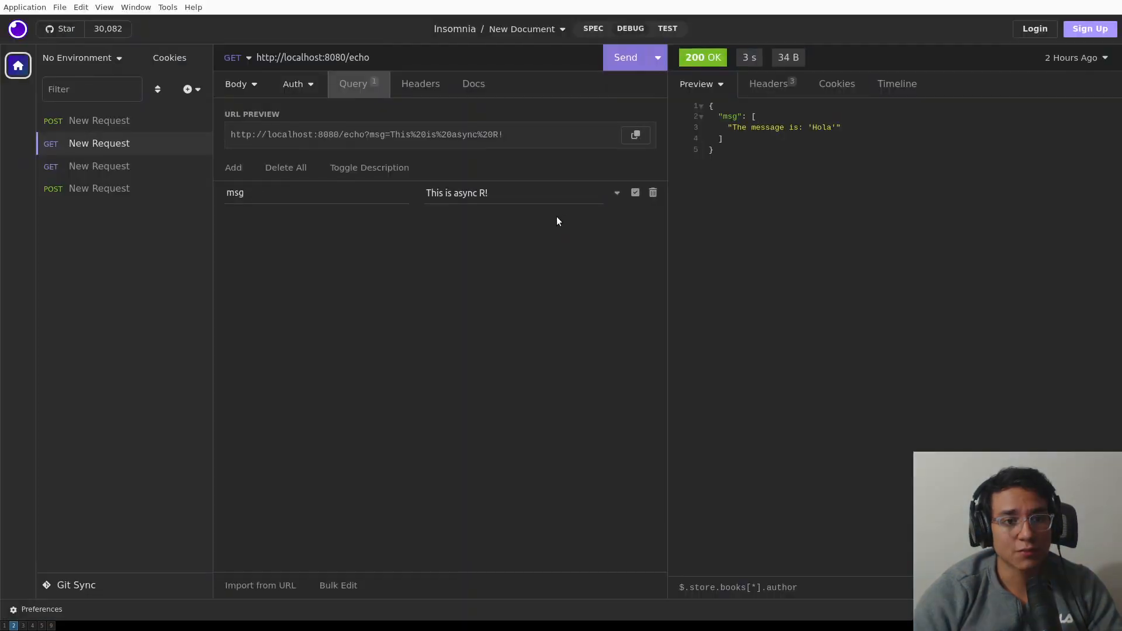
key("super+3")
Split a new shell pane and cd into projects/personal/test_plumber_api.
key("super+Return")
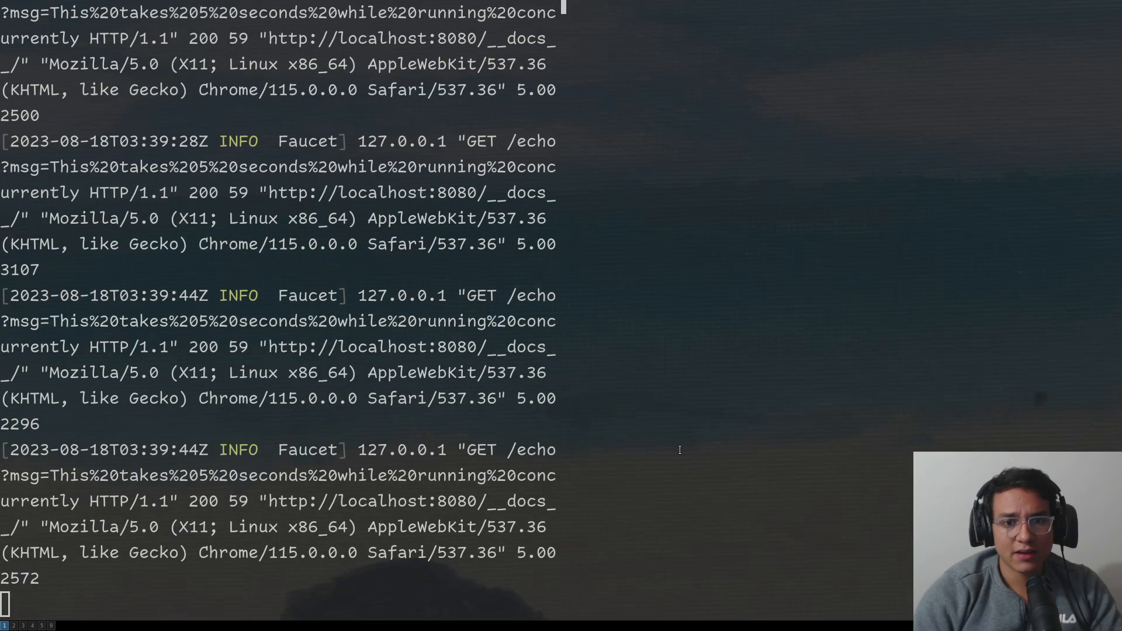
type("cd projects/personal/tes")
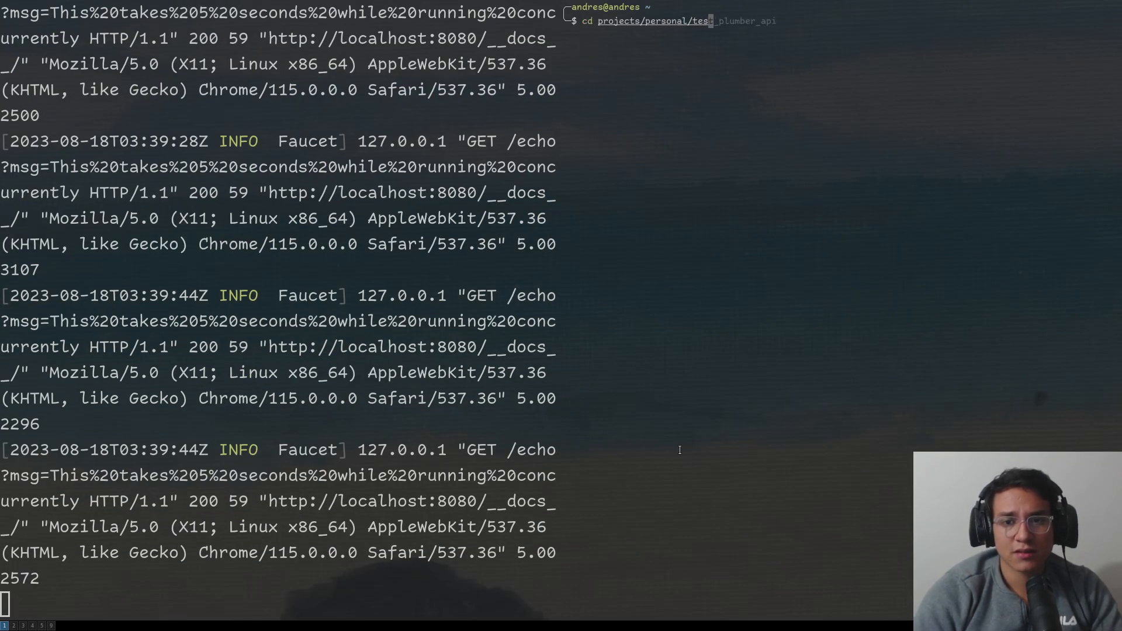
type("t_plumber_api")
key("Return")
type("nvim run.sh")
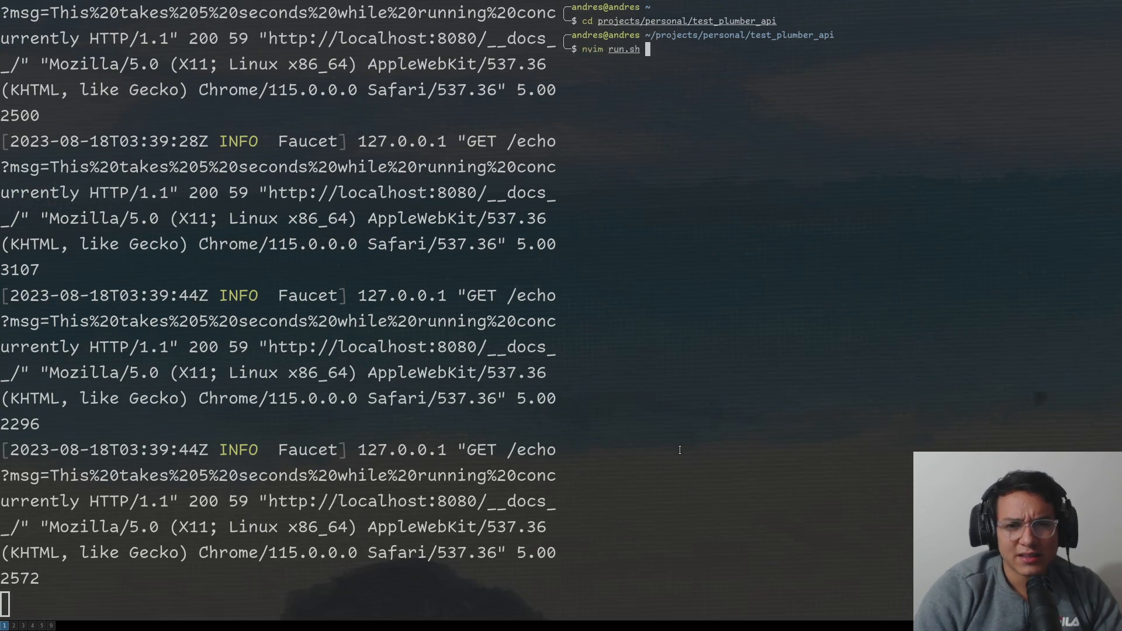
In run.sh, duplicate the last curl block as a fifth request with fixed trailing & and backslash.
key("Return")
key("G")
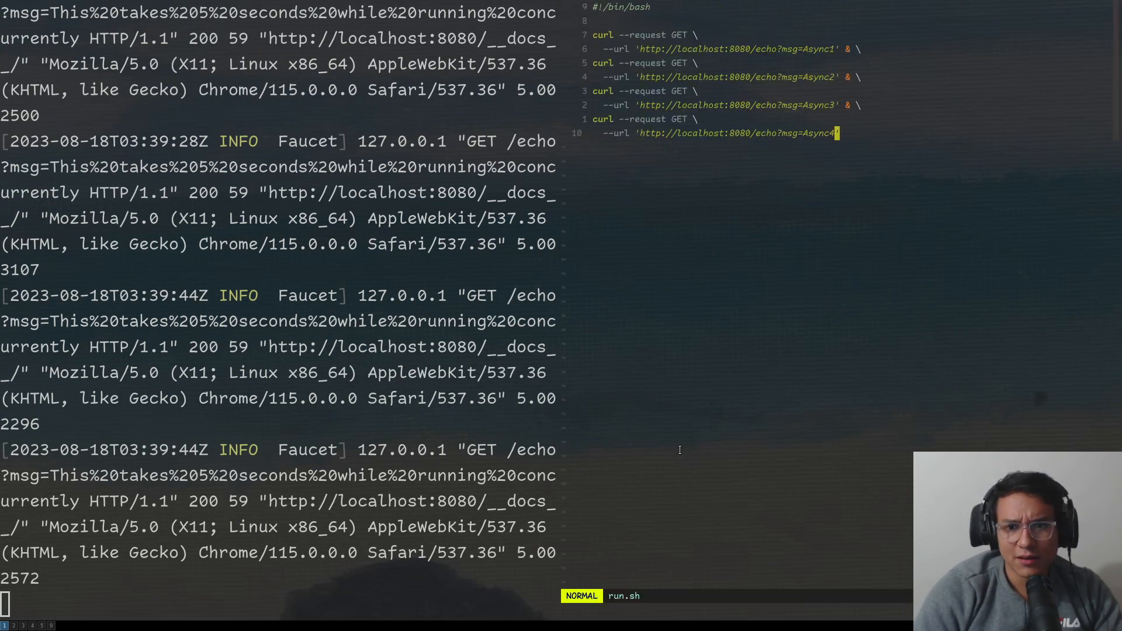
key("V")
key("Escape")
key("A")
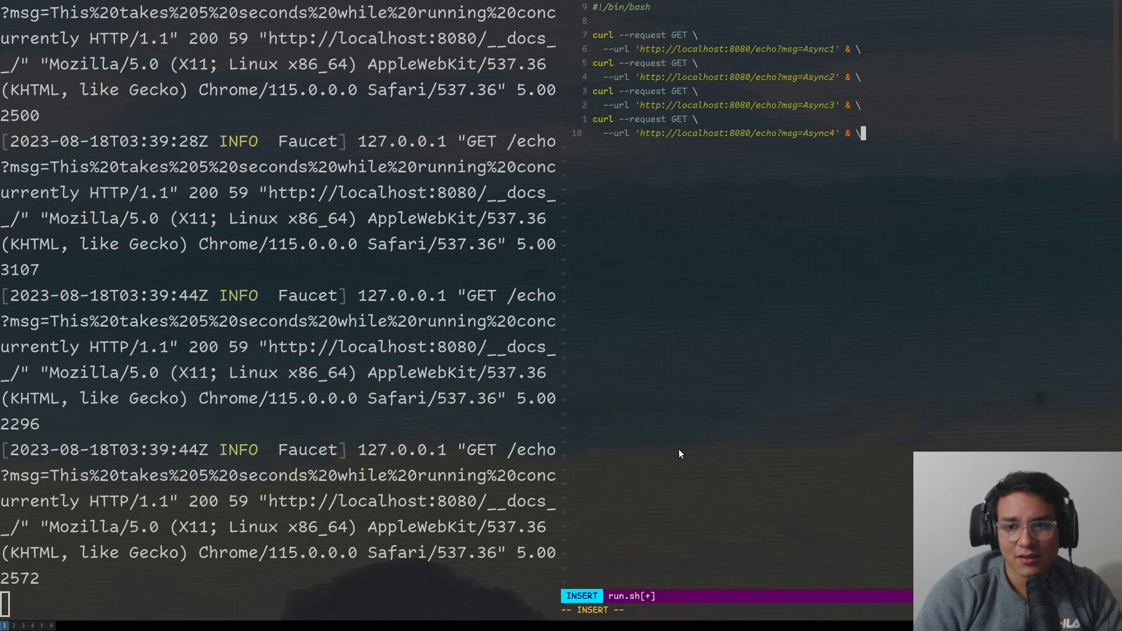
key("Escape")
key("p")
key("A")
key("BackSpace")
key("BackSpace")
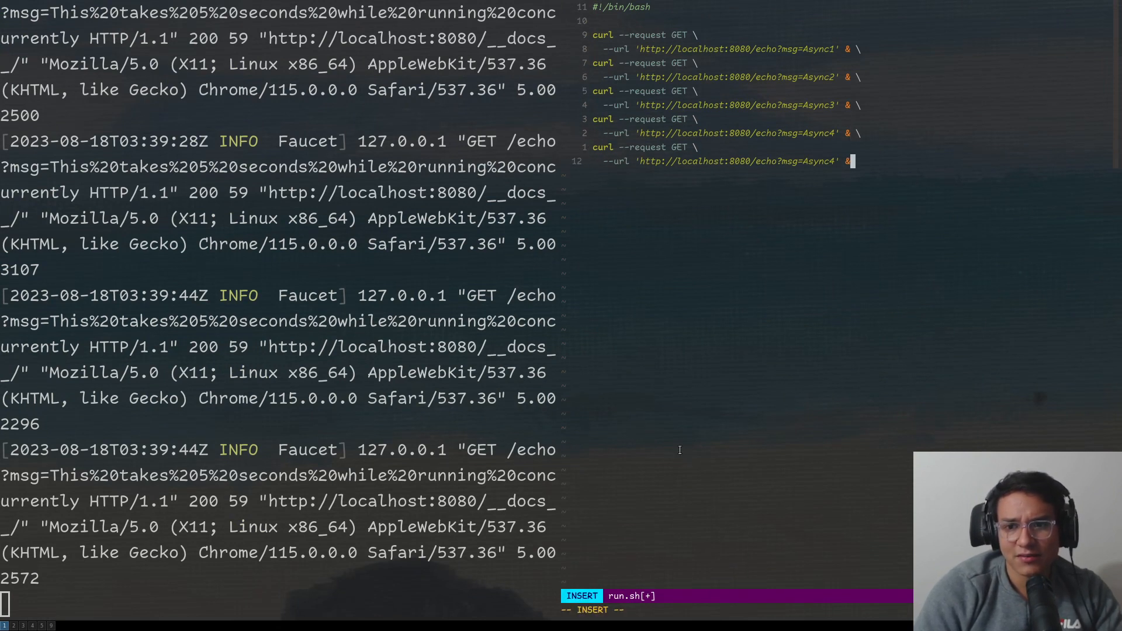
type("&")
key("Escape")
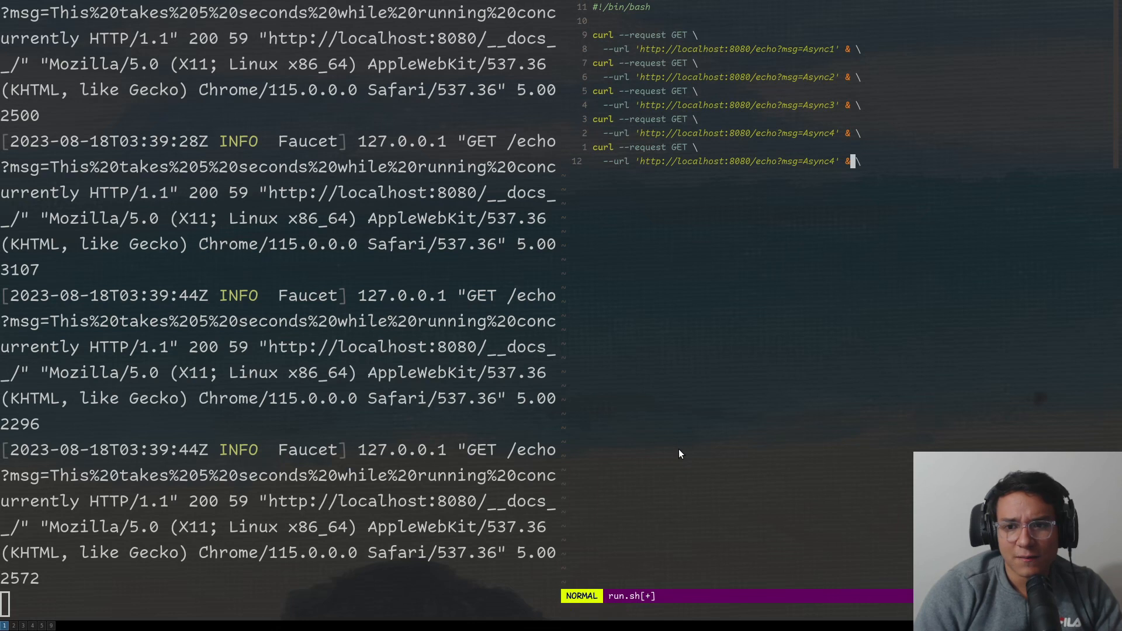
type("r5o")
Add a sixth curl block, renumber to Async5 and Async6, and drop the final ampersand.
key("Escape")
key("o")
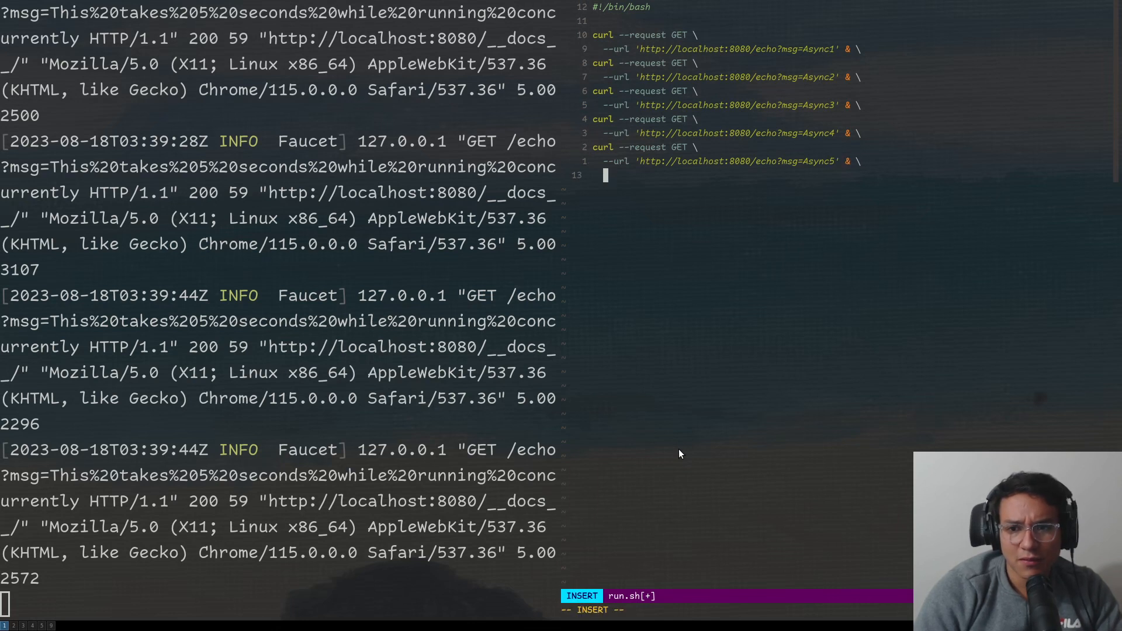
key("Escape")
key("d")
key("d")
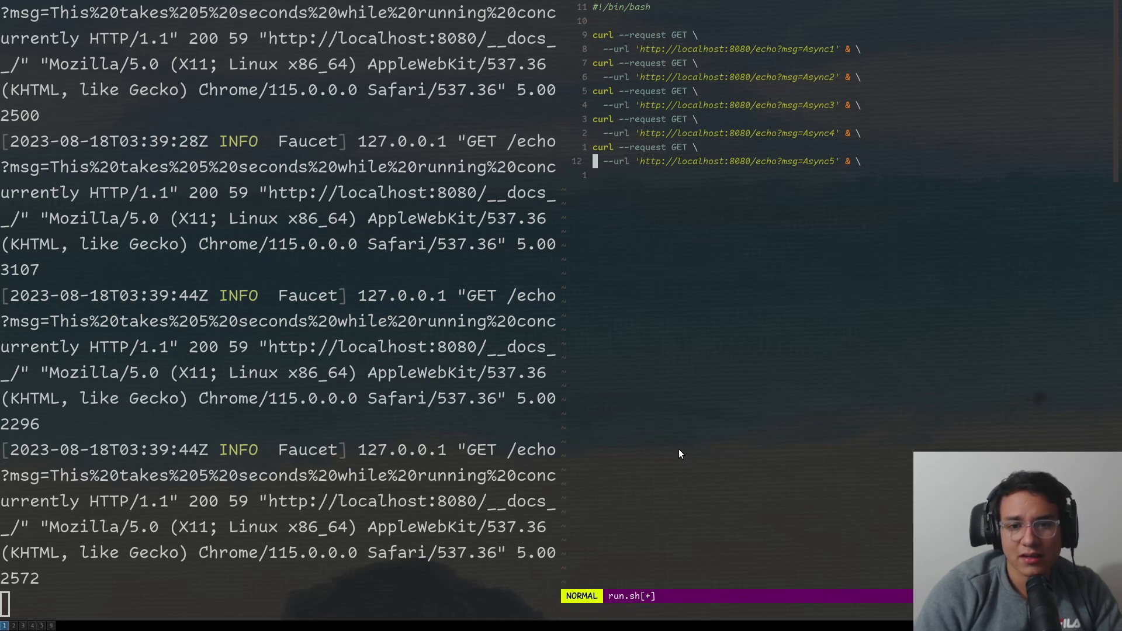
key("V")
key("k")
key("y")
key("p")
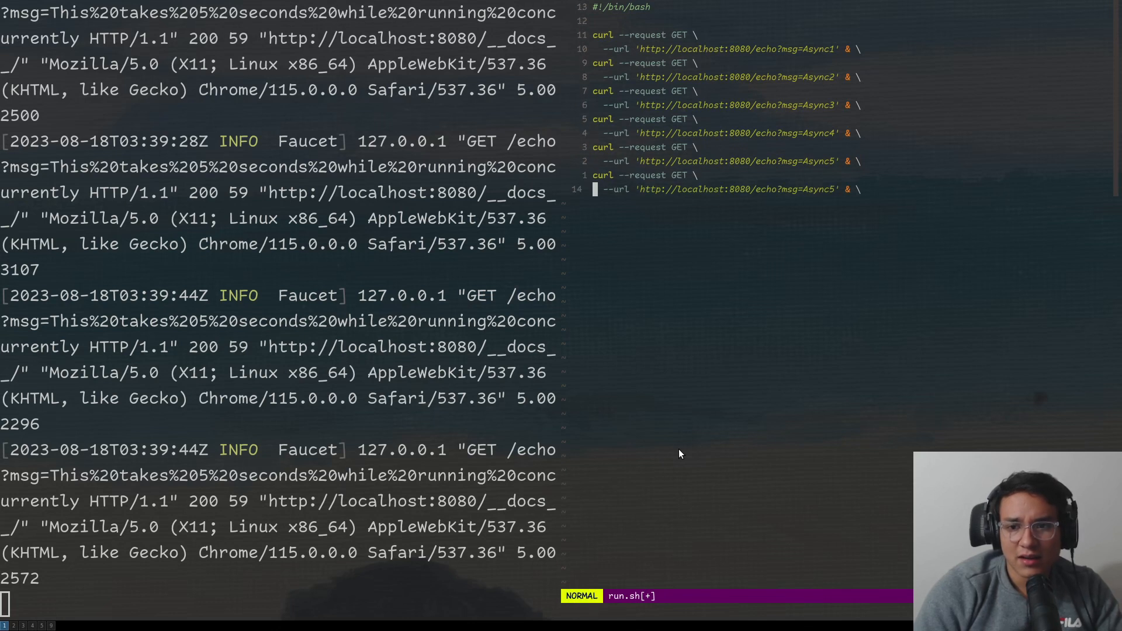
type("sync")
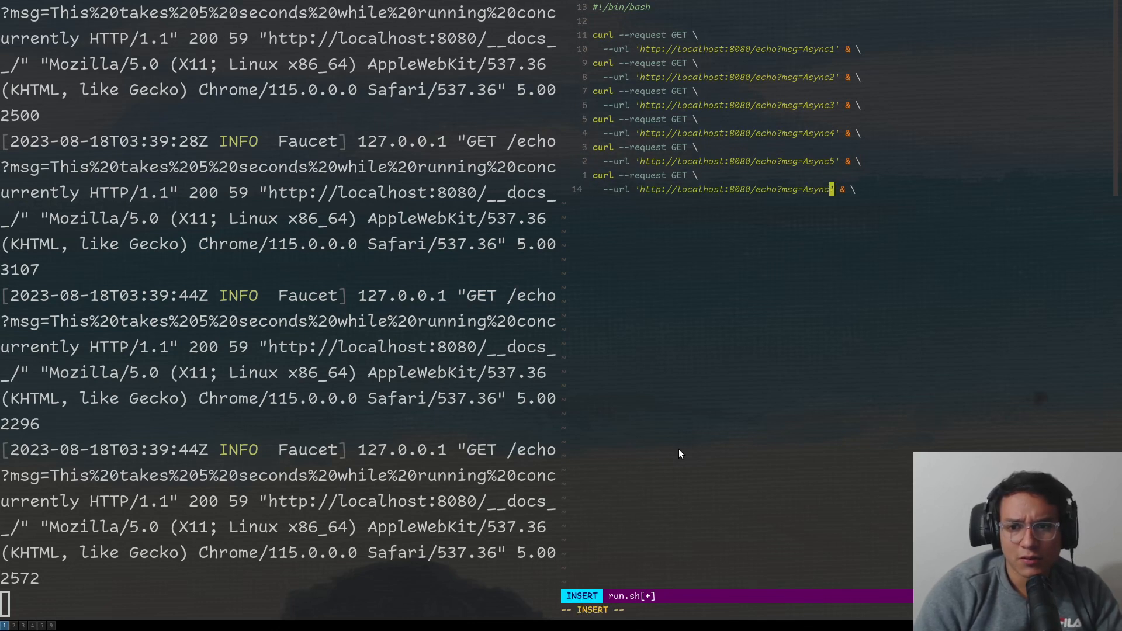
type("6")
key("Escape")
key("a")
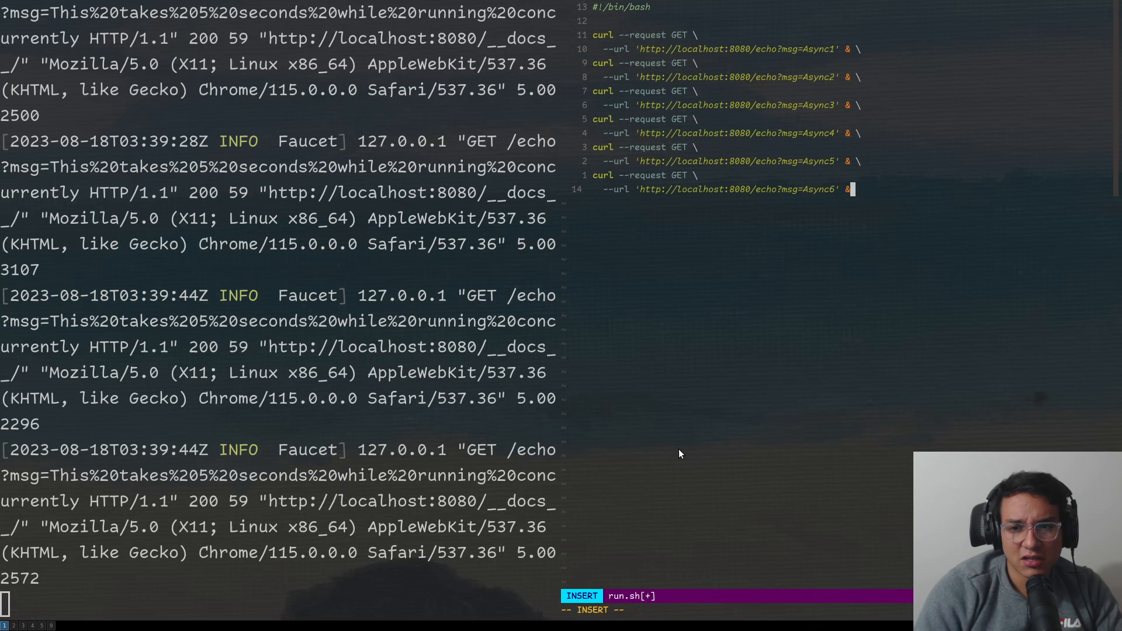
key("BackSpace")
key("BackSpace")
key("Escape")
Review the Async5 line, then save run.sh and quit with :wq.
key("k")
key("k")
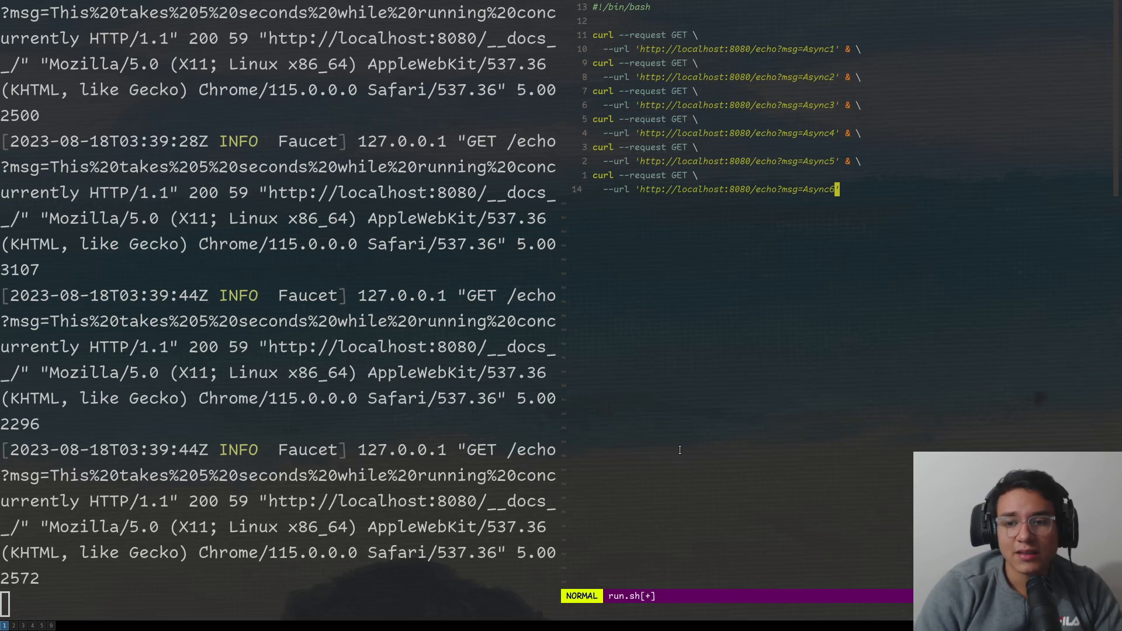
type(":wq")
key("Return")
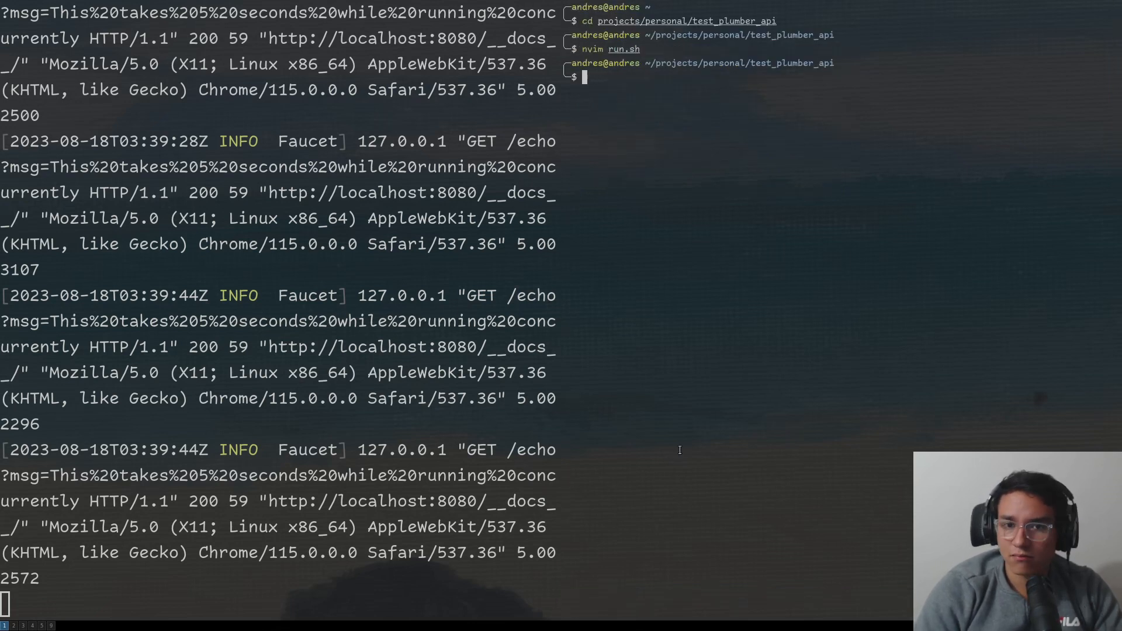
type(".run.sh")
Run ./run.sh, highlight the returned Async messages, and briefly reopen run.sh in nvim.
key("Return")
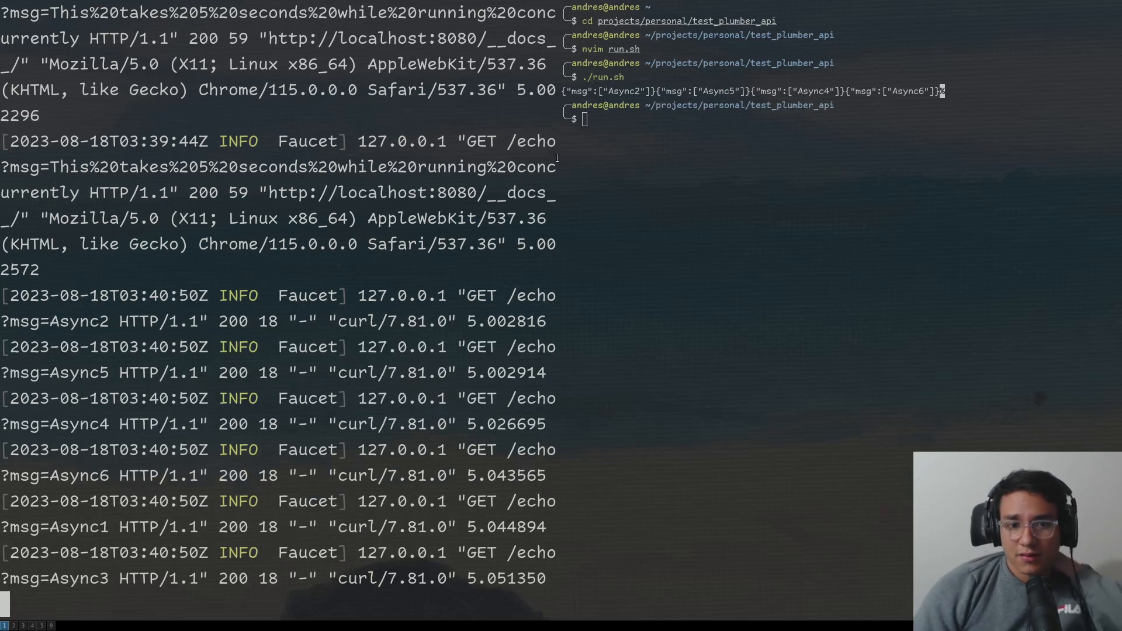
left_click_drag(599, 90, 942, 90)
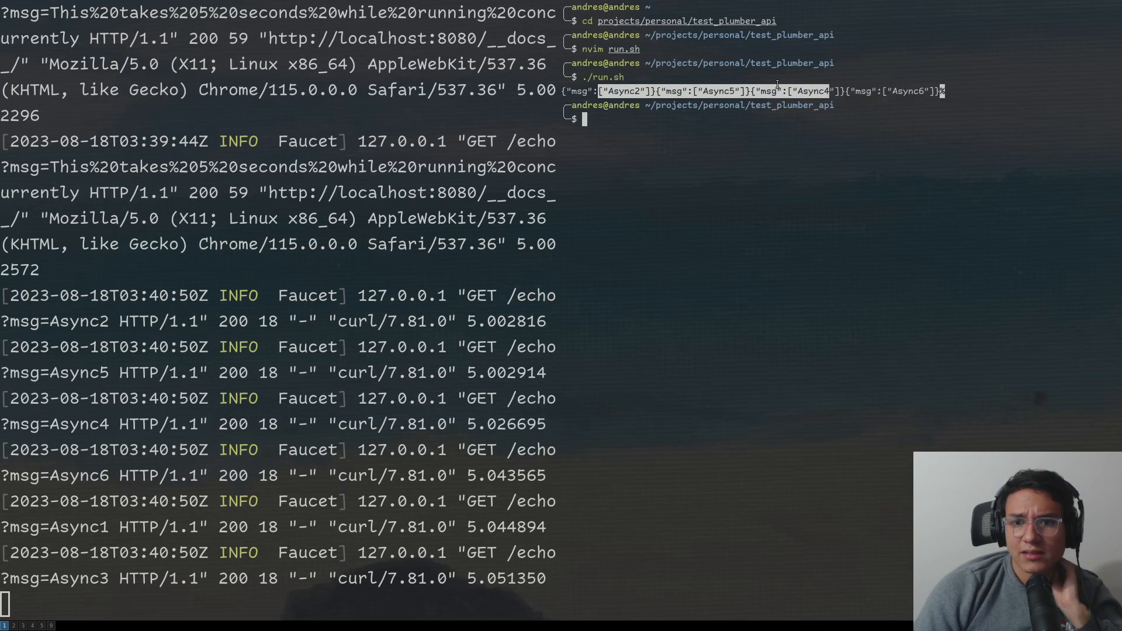
left_click(898, 88)
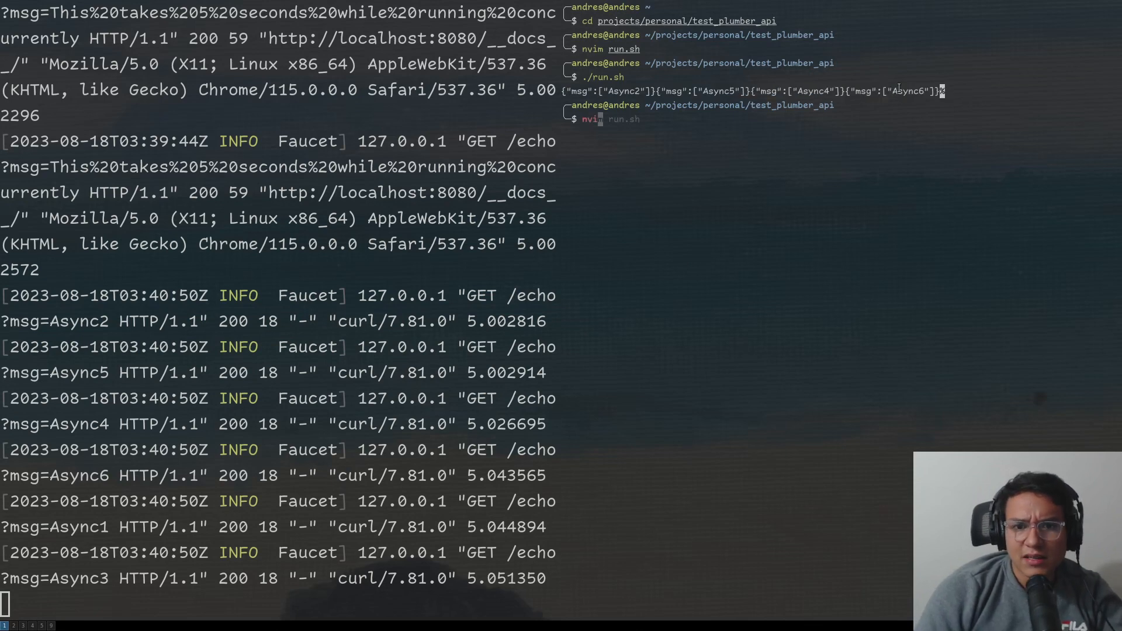
type("nvim run.sh")
key("Return")
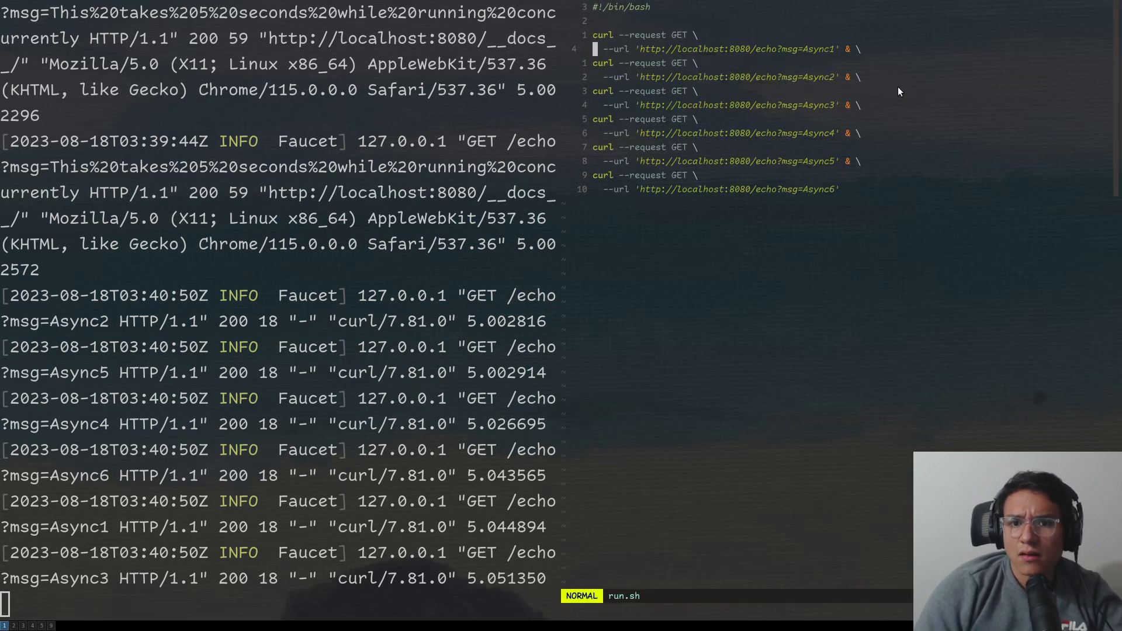
type(":q")
key("Return")
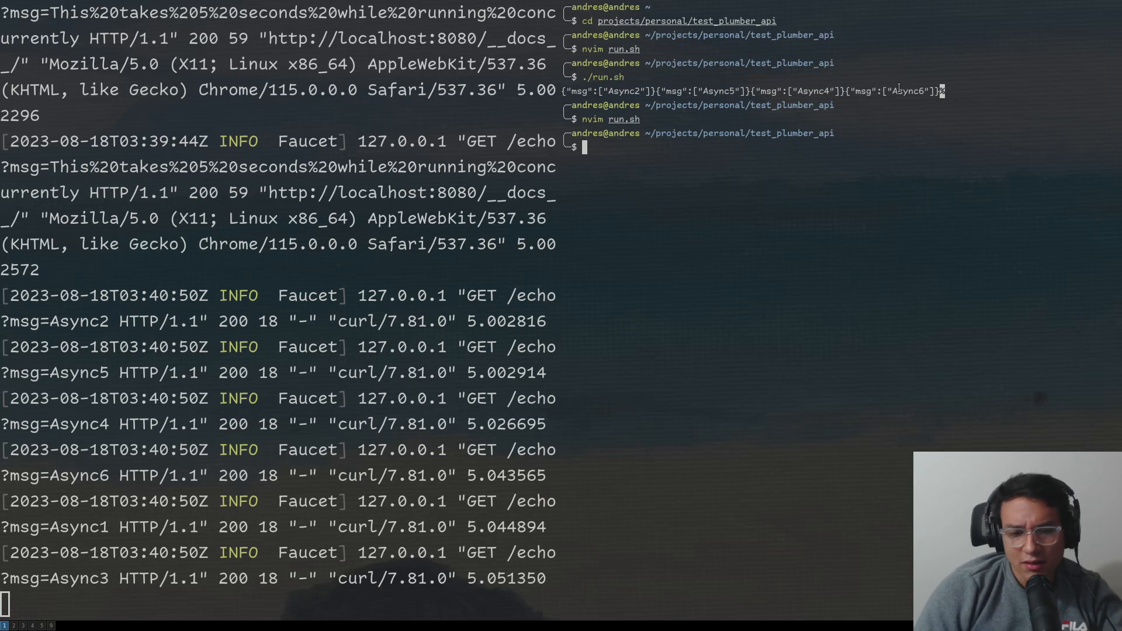
type("./run.sh")
Run ./run.sh again firing six concurrent ~5 s echoes, then clear the shell pane.
key("Return")
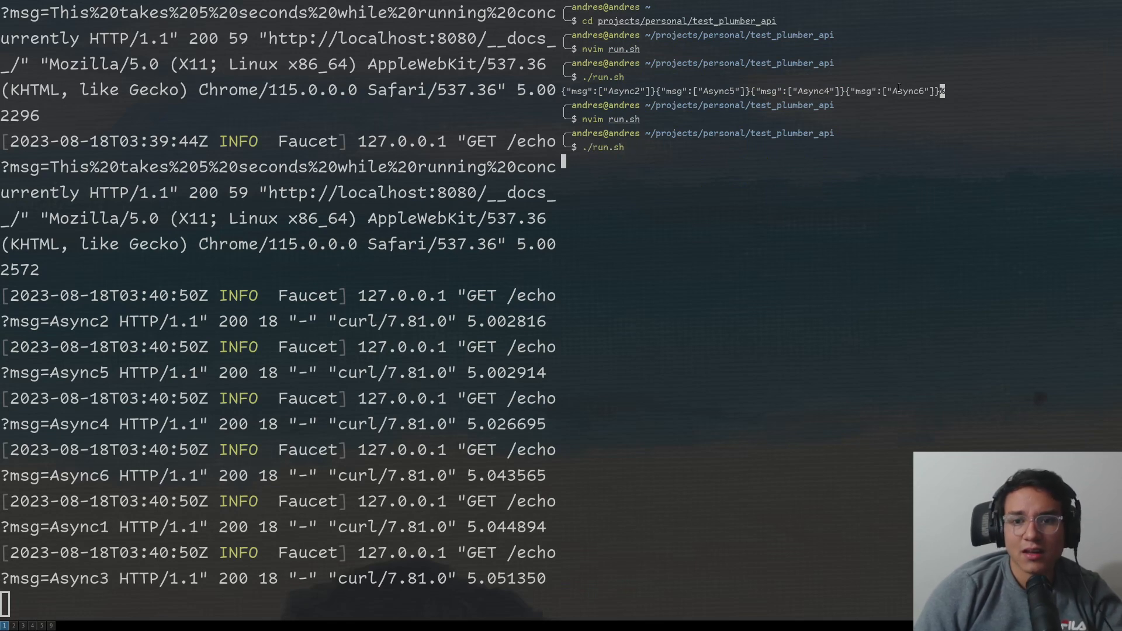
key("ctrl+minus")
key("ctrl+minus")
key("ctrl+minus")
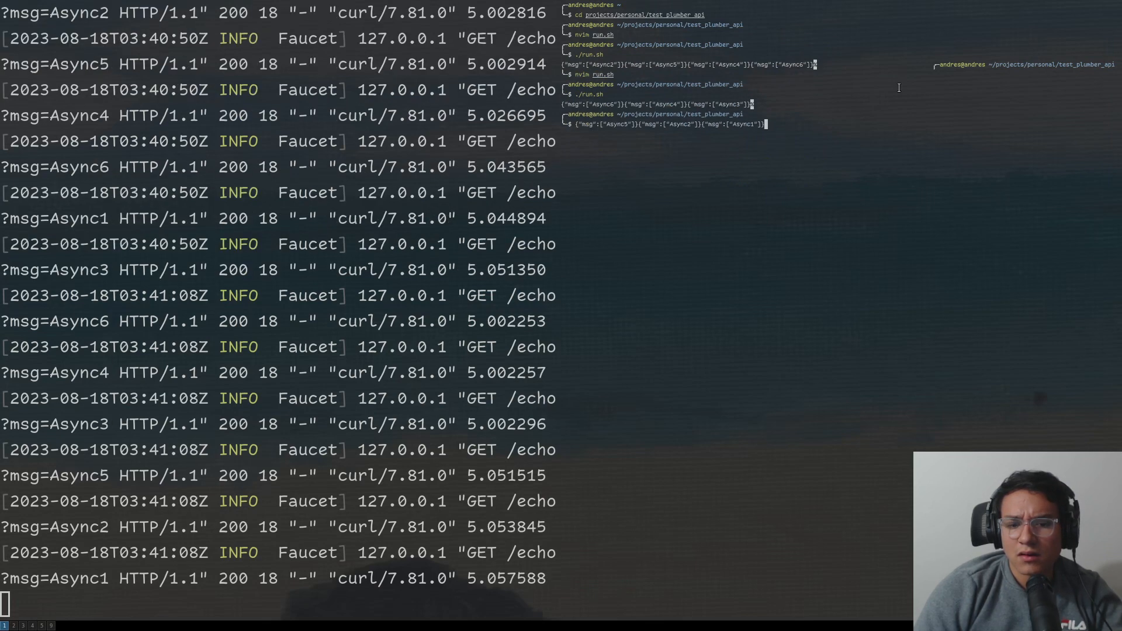
key("Return")
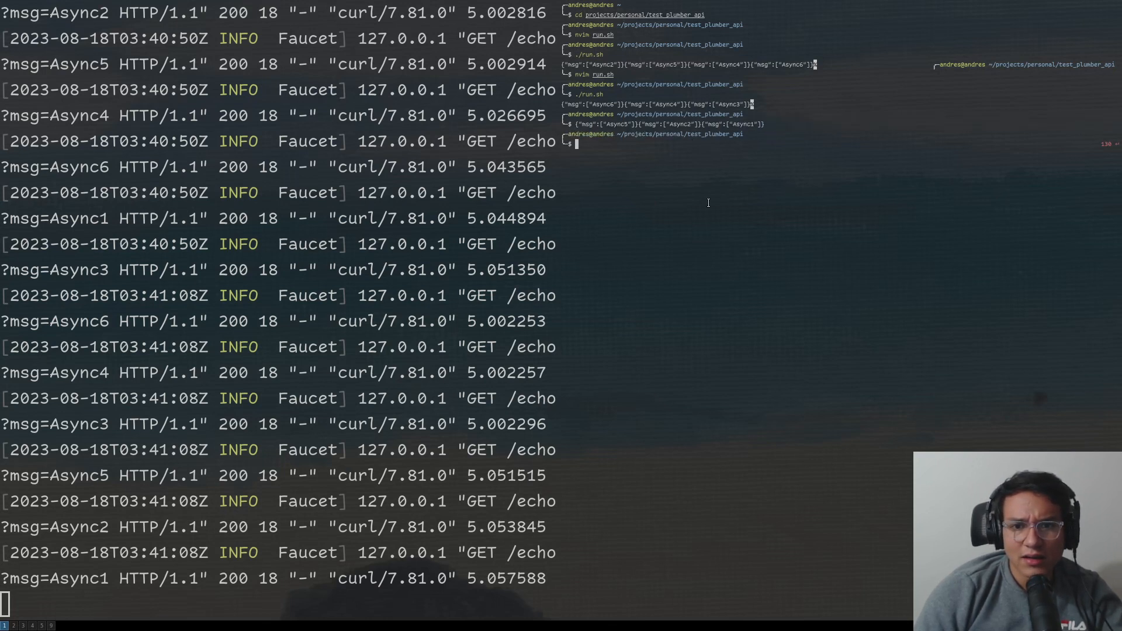
left_click(345, 291)
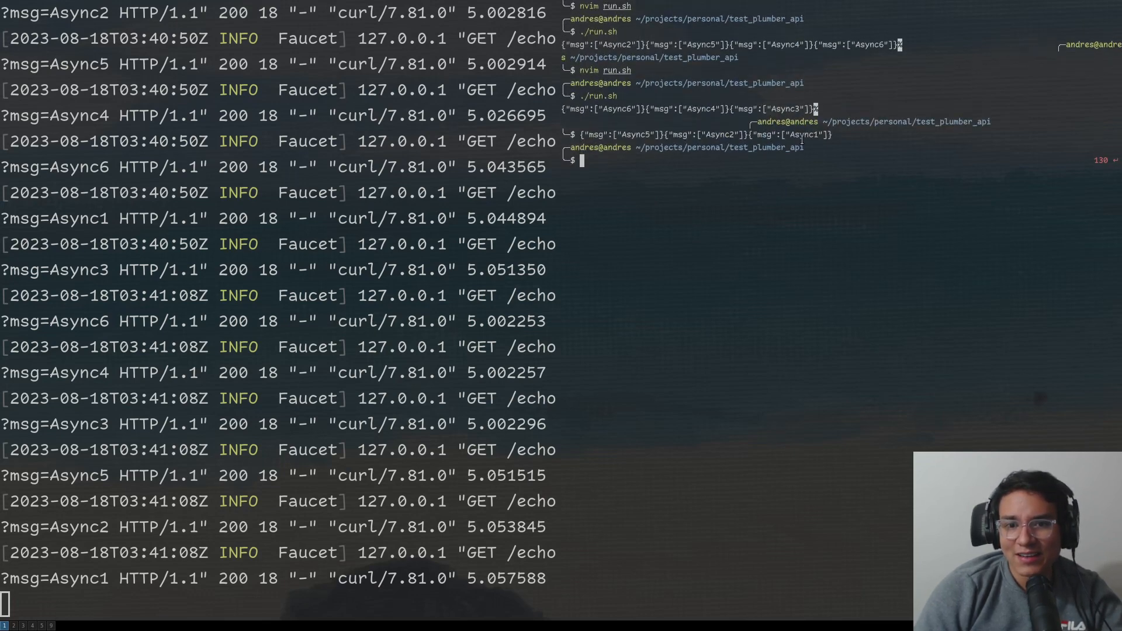
key("ctrl+l")
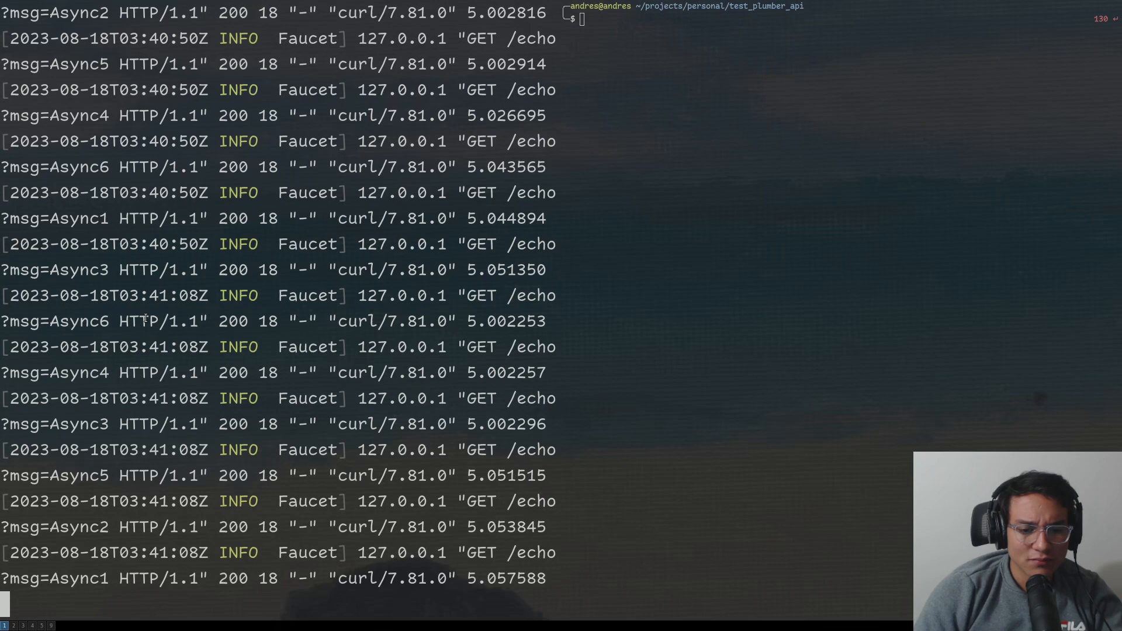
Close the shell pane and mark the six 03:41:08 Async request lines in Faucet's log.
key("ctrl+d")
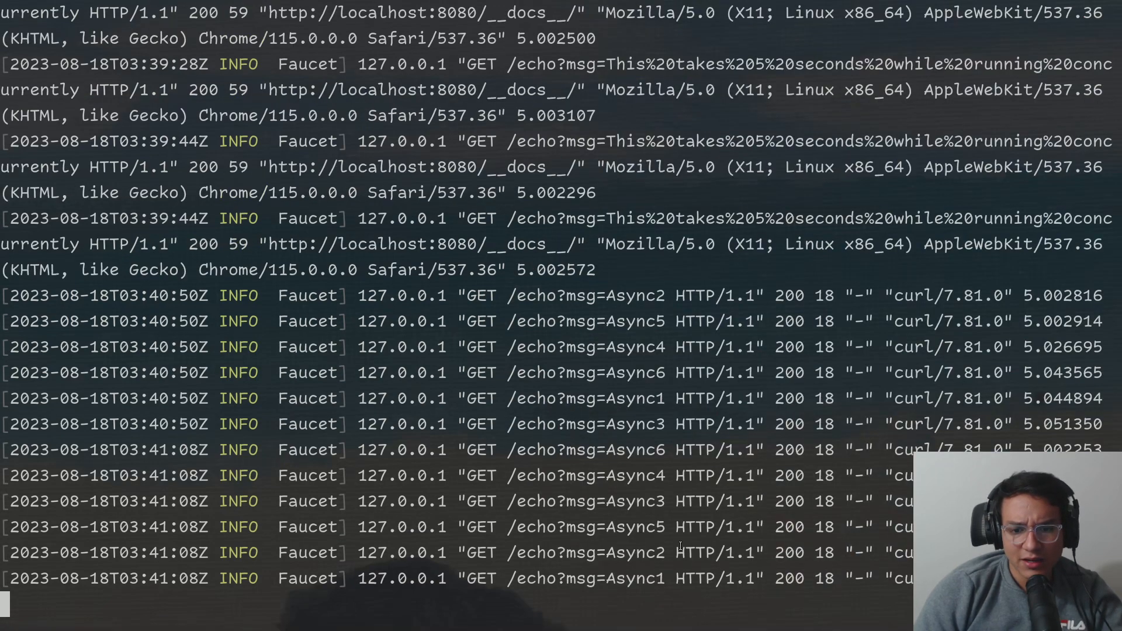
left_click_drag(713, 580, 308, 450)
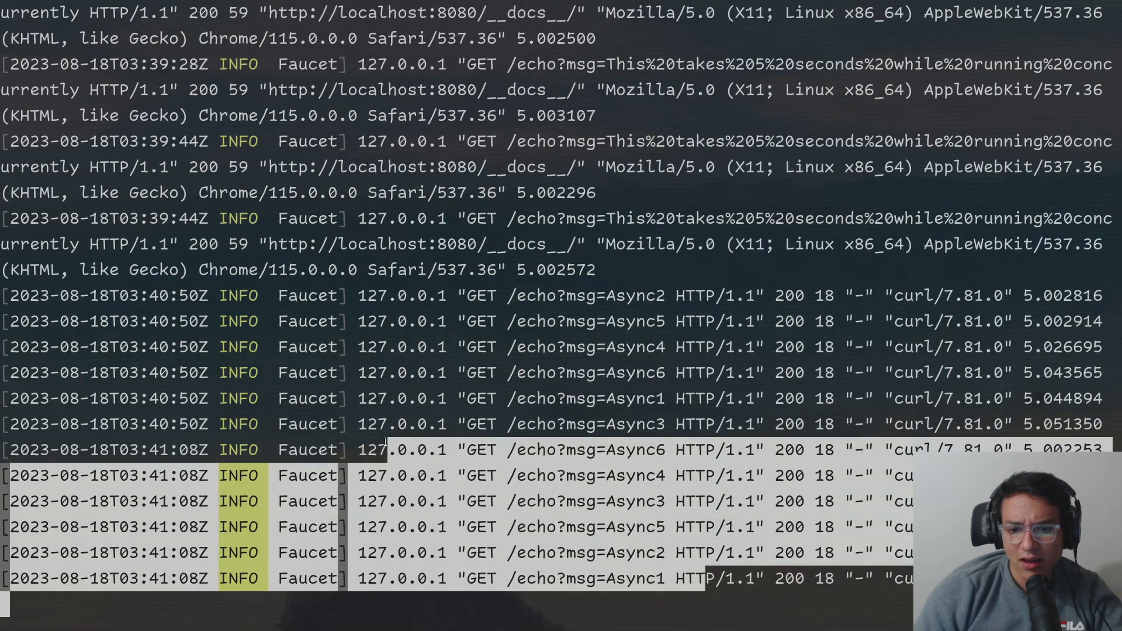
left_click(768, 491)
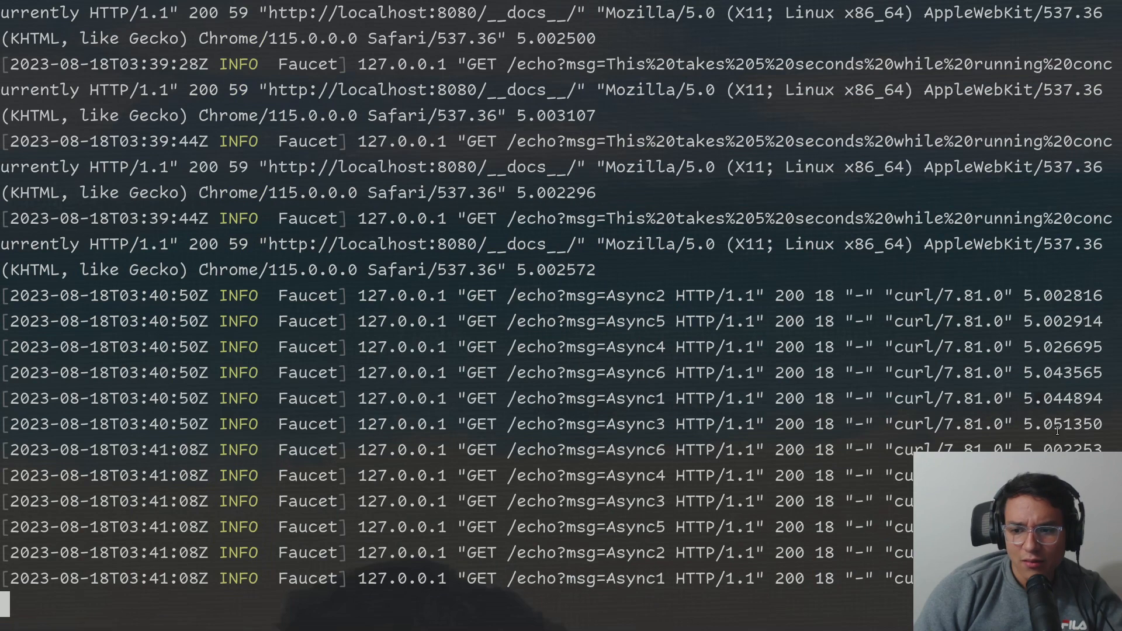
triple_click(1059, 450)
left_click(1059, 449)
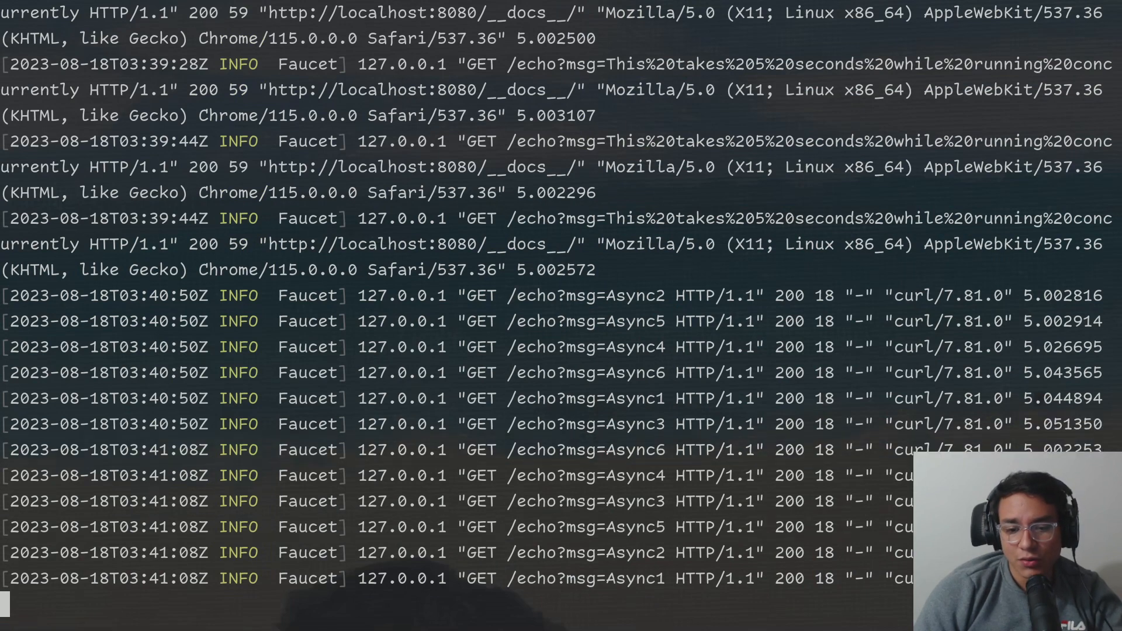
left_click_drag(713, 579, 18, 316)
left_click(443, 544)
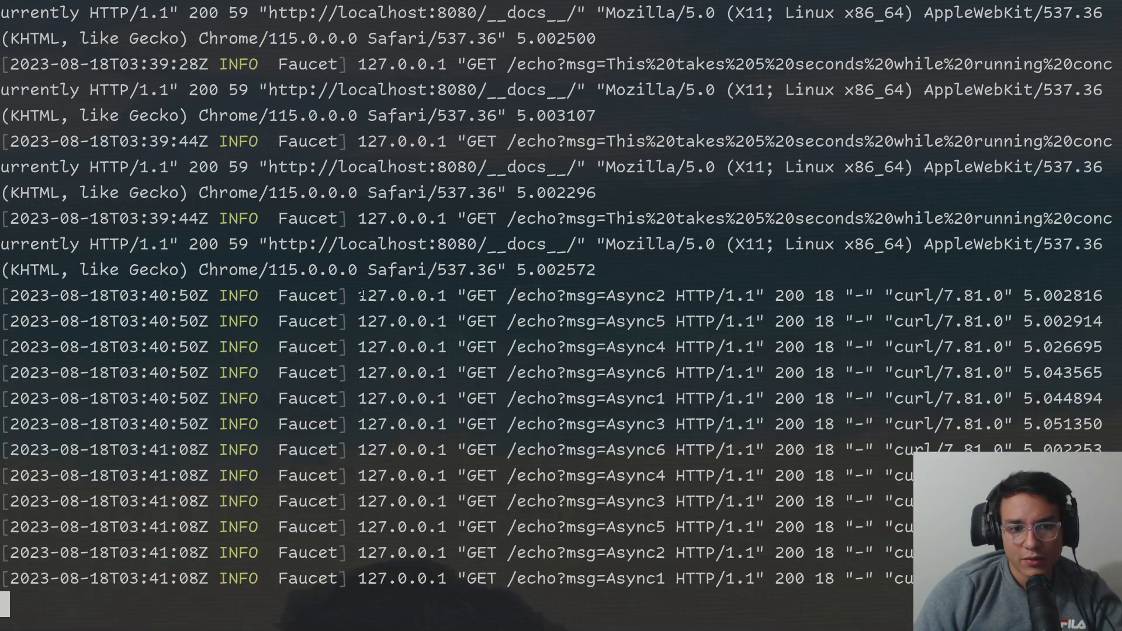
left_click_drag(365, 298, 442, 562)
left_click(443, 562)
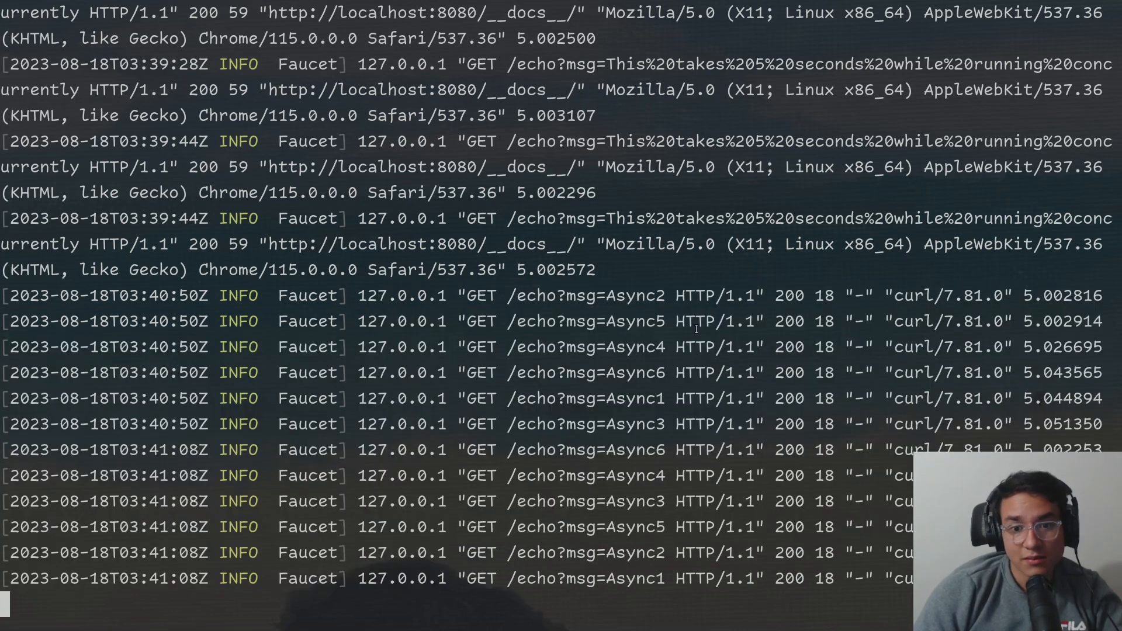
Stop Faucet with Ctrl+C and mark the 'Killing worker' shutdown log lines.
key("ctrl+minus")
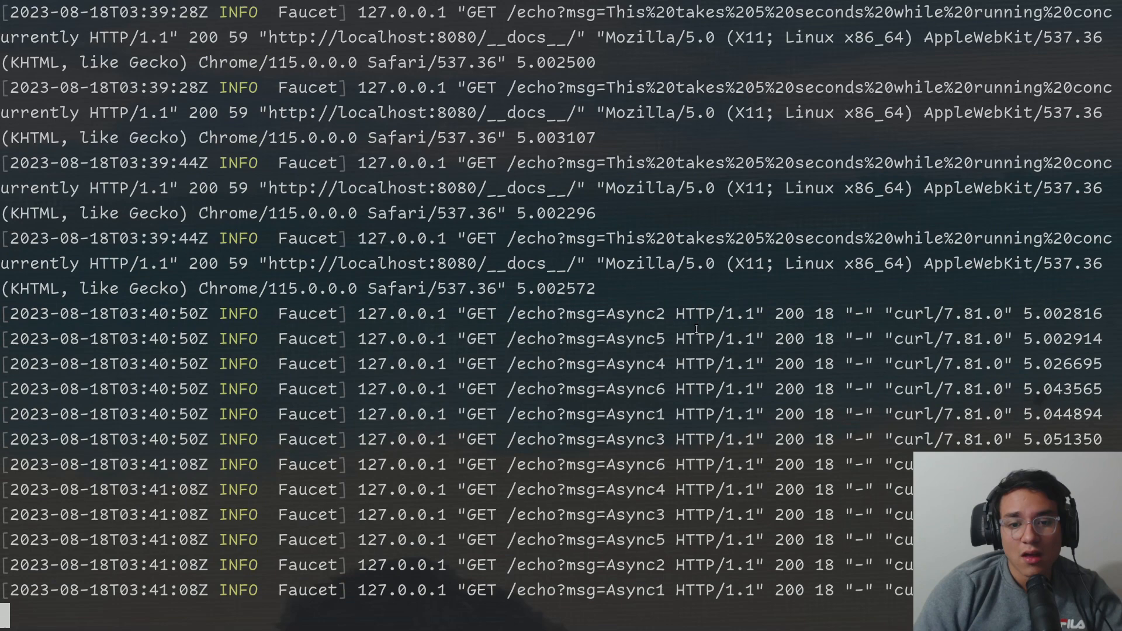
key("ctrl+minus")
key("ctrl+c")
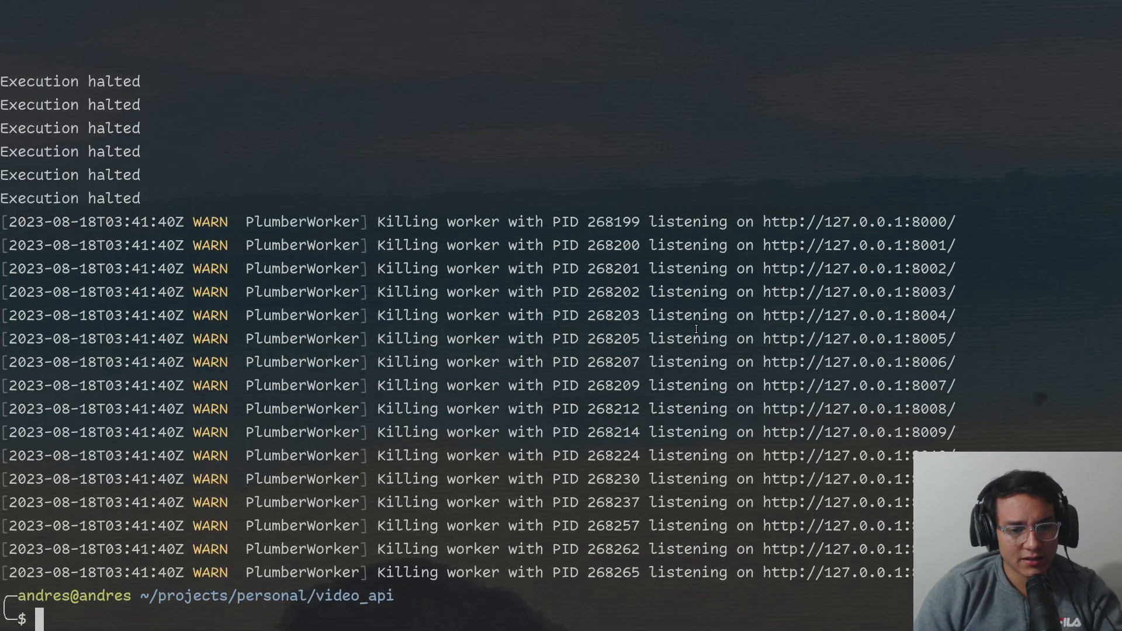
mouse_move(180, 246)
left_mouse_down()
mouse_move(526, 552)
mouse_move(427, 219)
left_mouse_up()
left_click(526, 553)
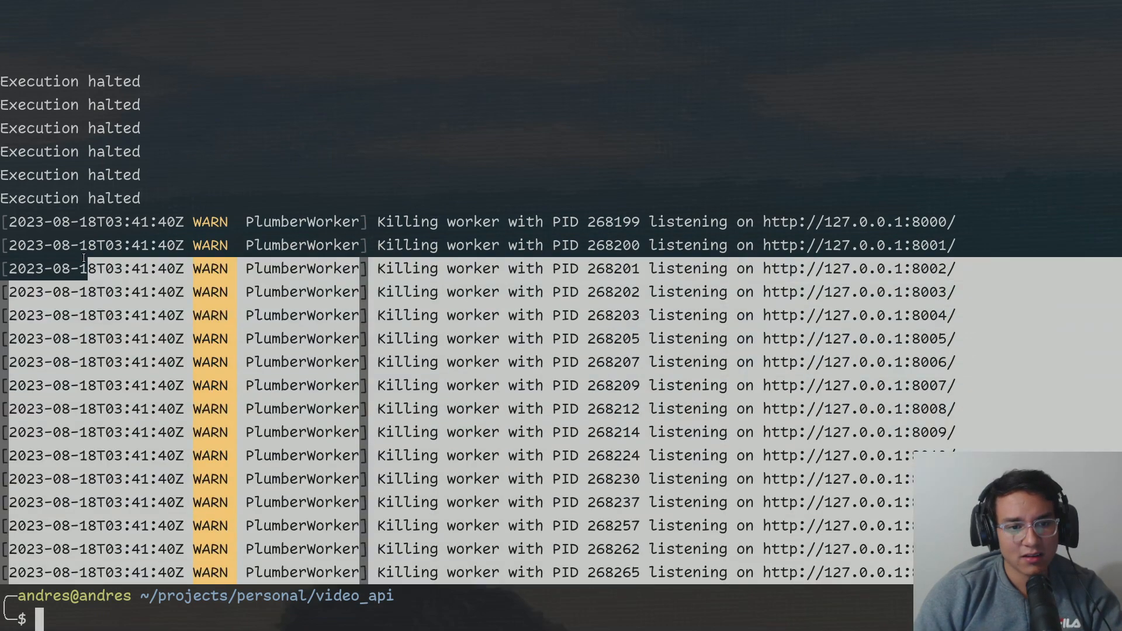
left_click(477, 295)
Clear the terminal, switch to the browser and reload the andyquinterom/Faucet GitHub tab.
key("ctrl+l")
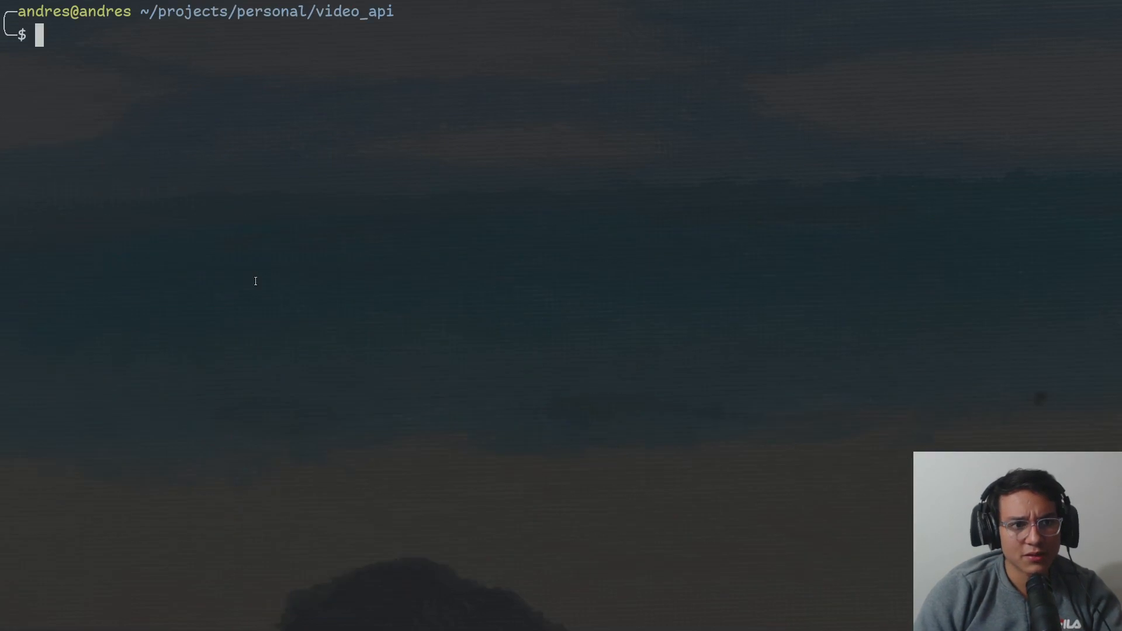
key("alt+Tab")
key("alt+Tab")
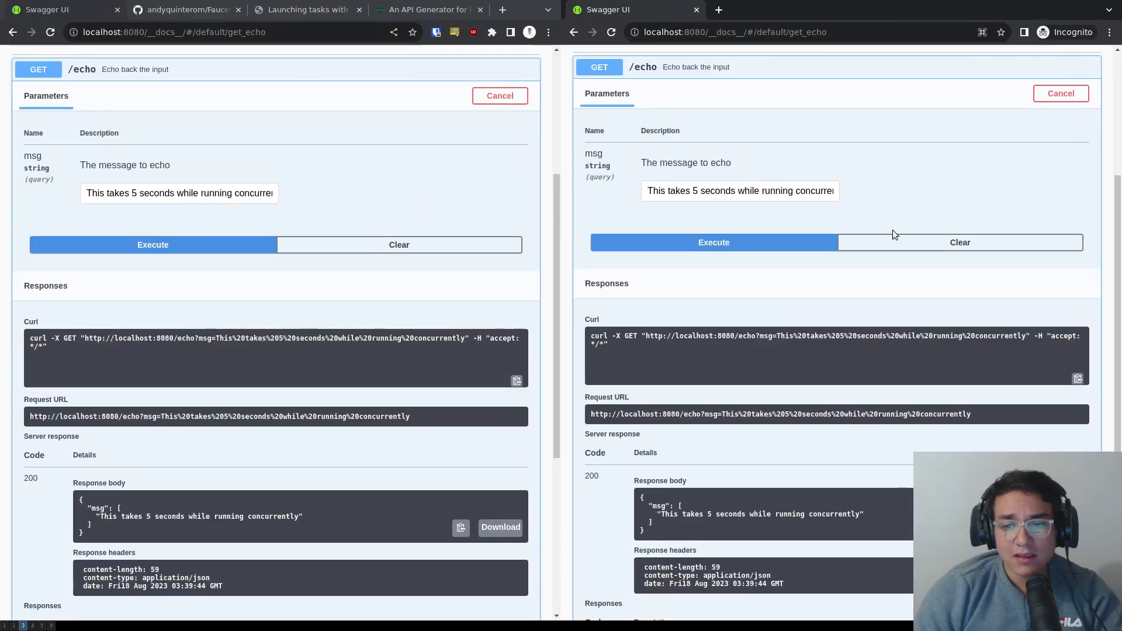
left_click(896, 235)
left_click(350, 86)
key("alt+Tab")
left_click(189, 10)
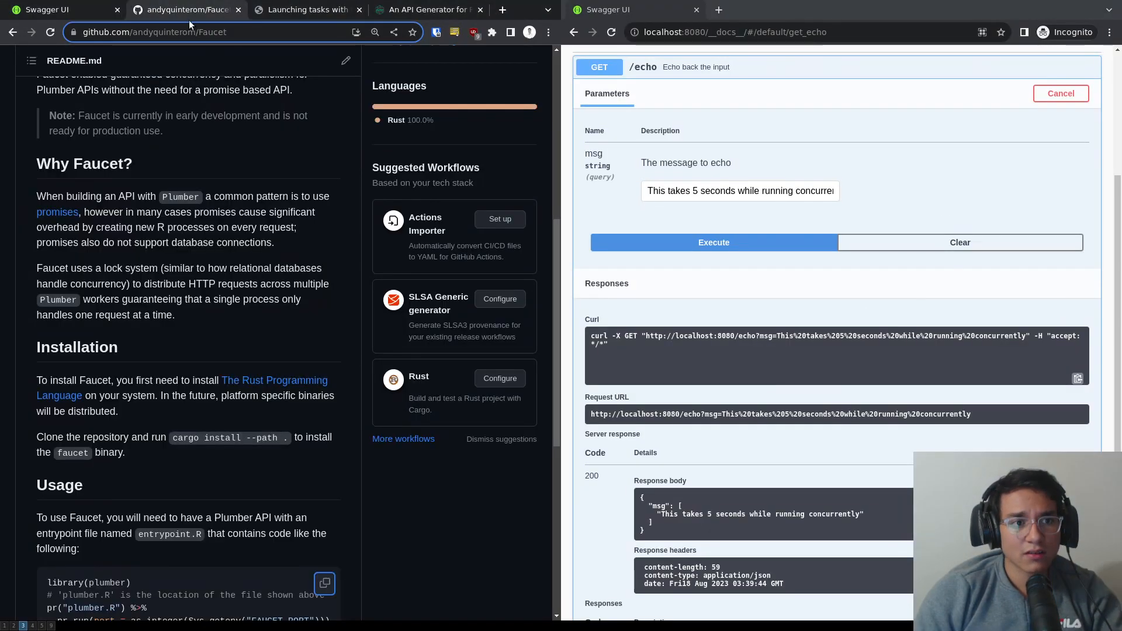
left_click(248, 32)
key("Return")
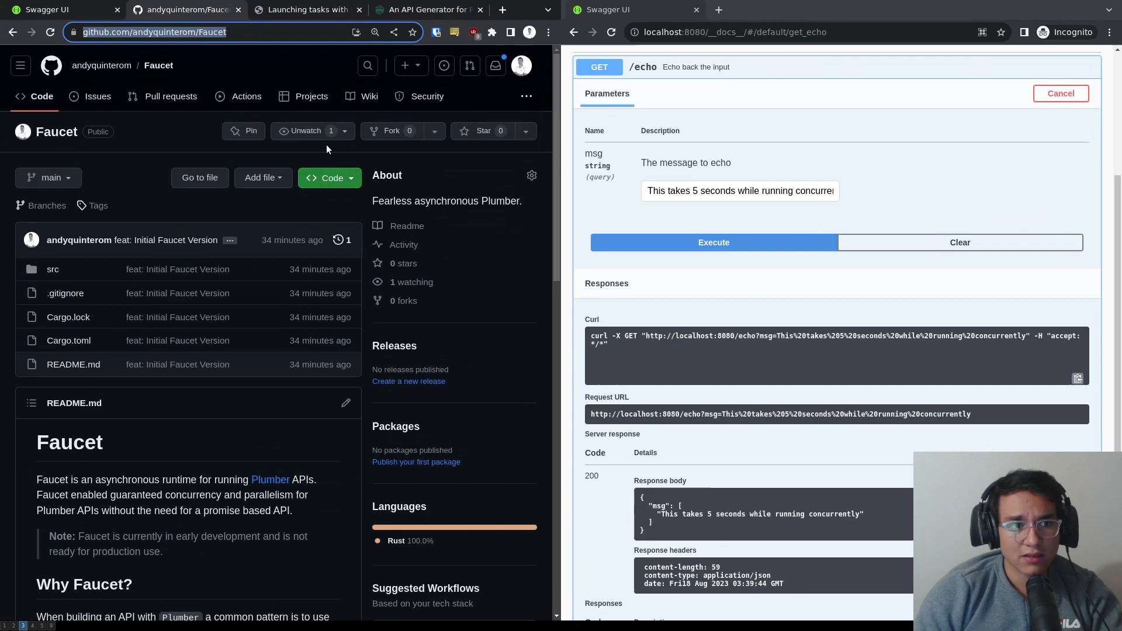
scroll(314, 184, "up", 5)
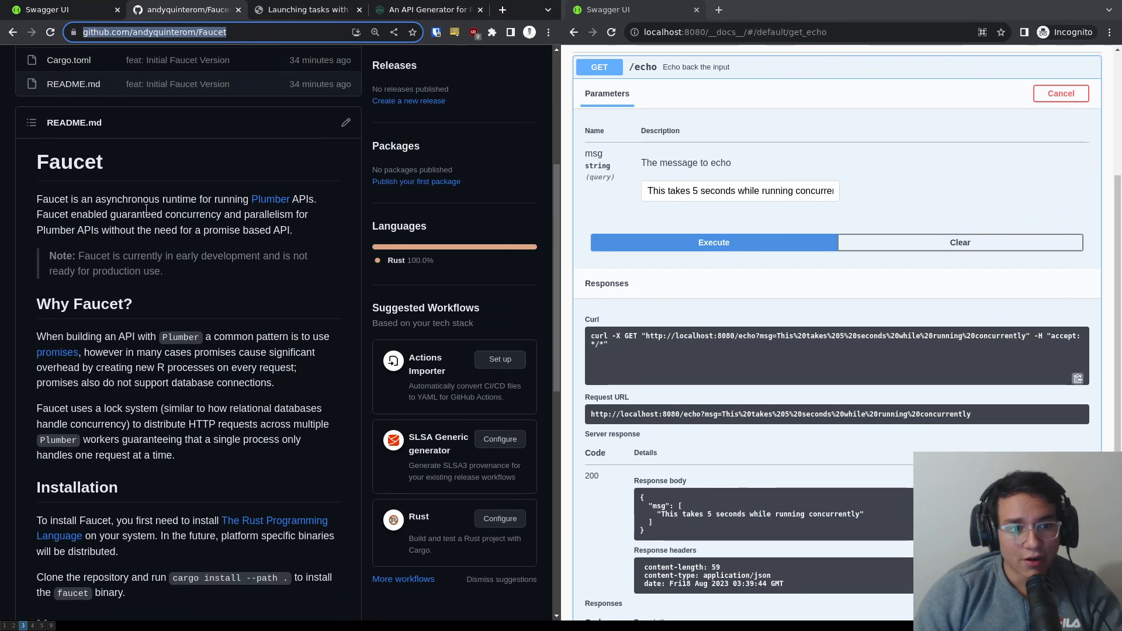
Highlight the README's early-development note beside Swagger's concurrent msg field, then switch workspaces.
left_click(147, 209)
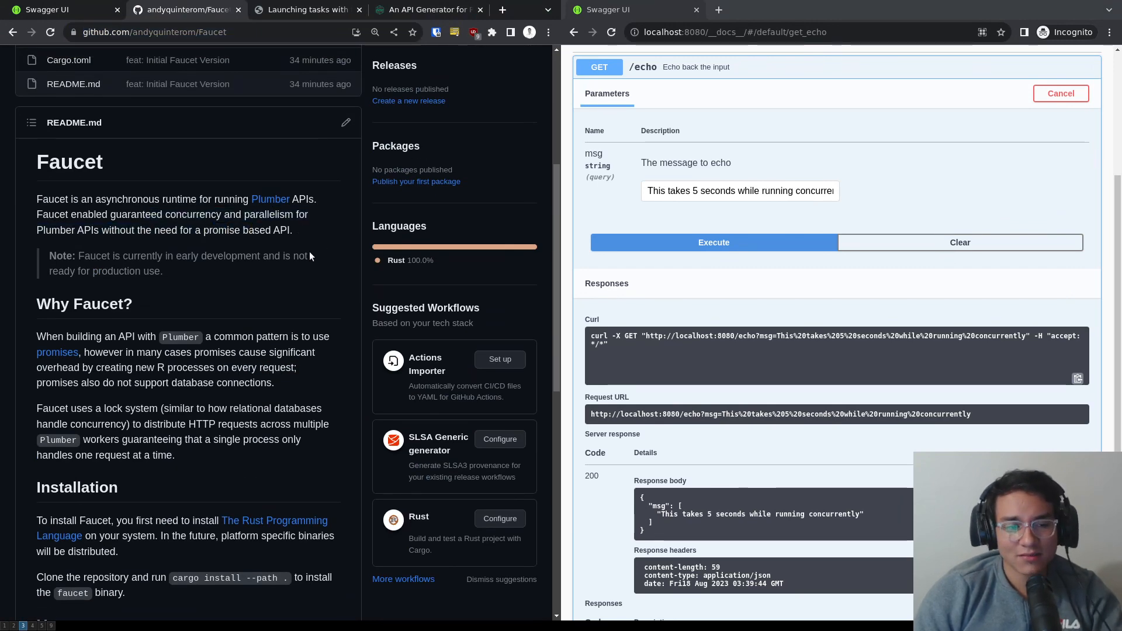
left_click_drag(165, 272, 49, 256)
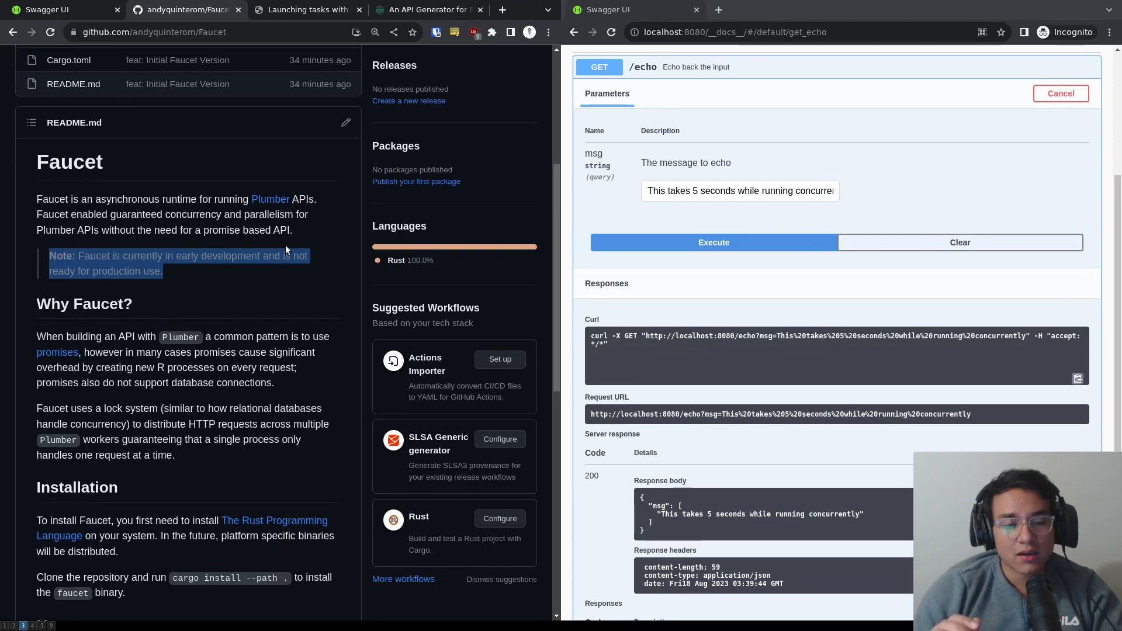
scroll(285, 245, "up", 5)
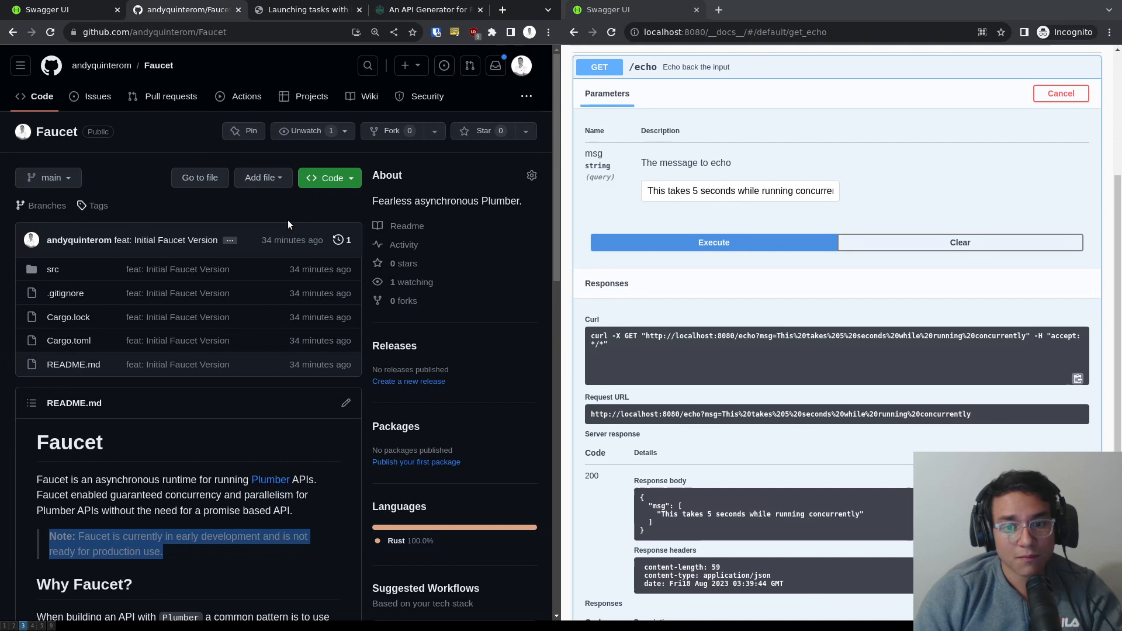
left_click(739, 190)
triple_click(739, 191)
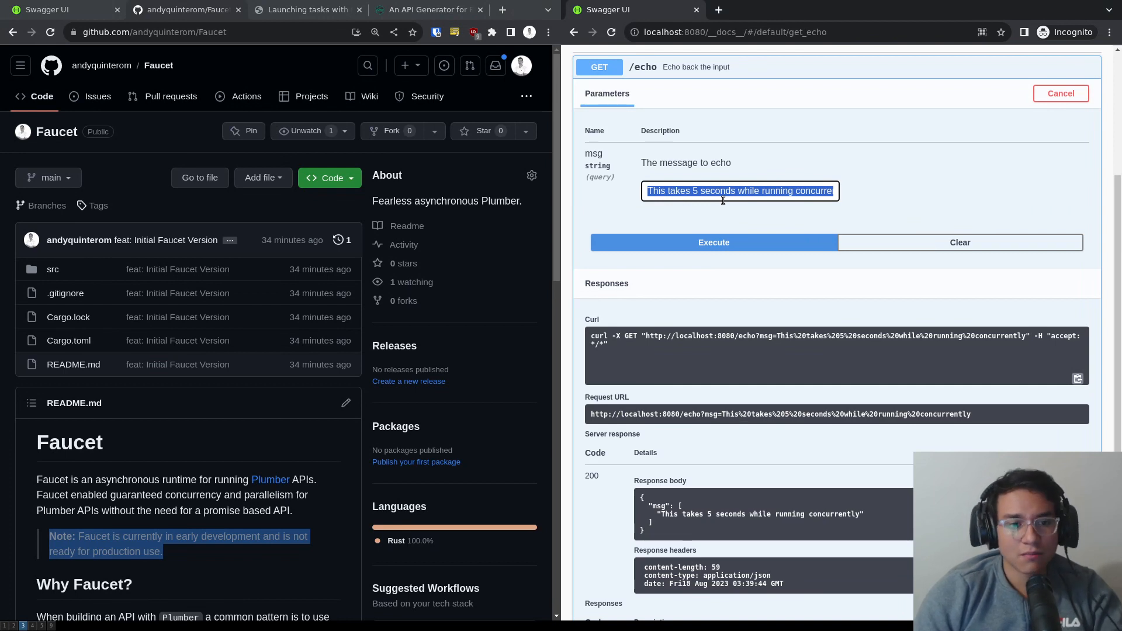
left_click(456, 176)
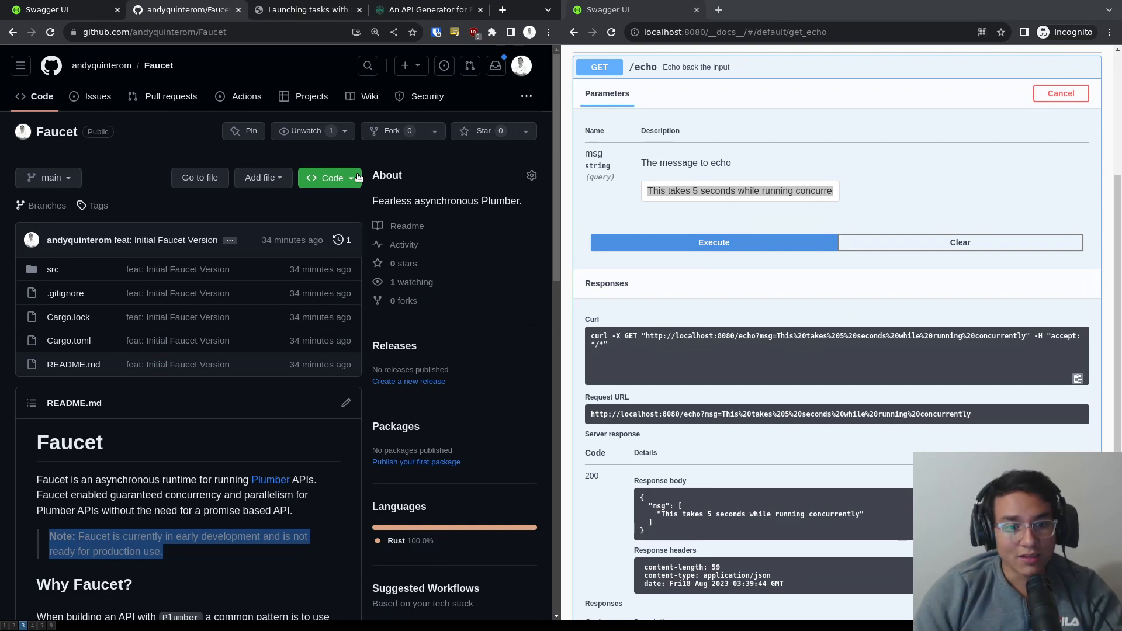
left_click(725, 139)
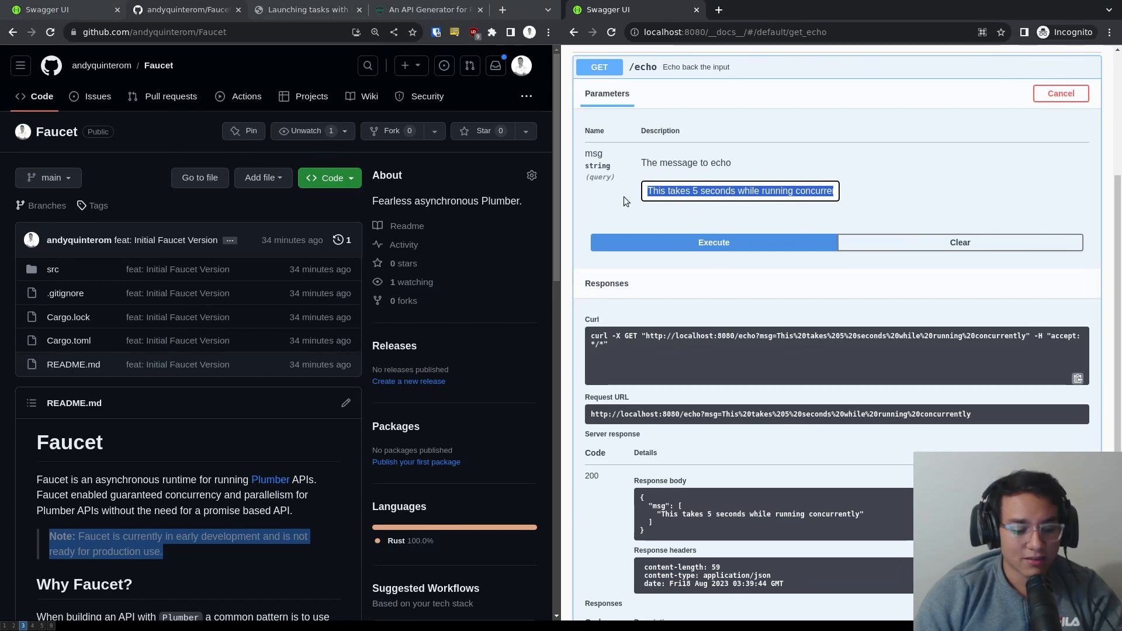
key("super+3")
key("super+4")
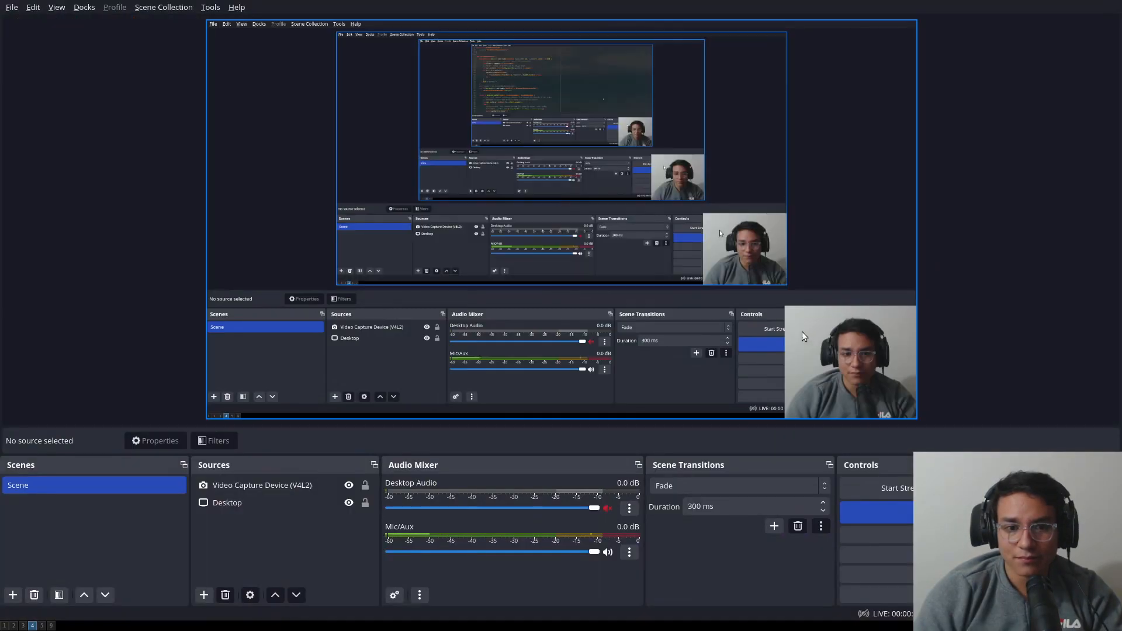